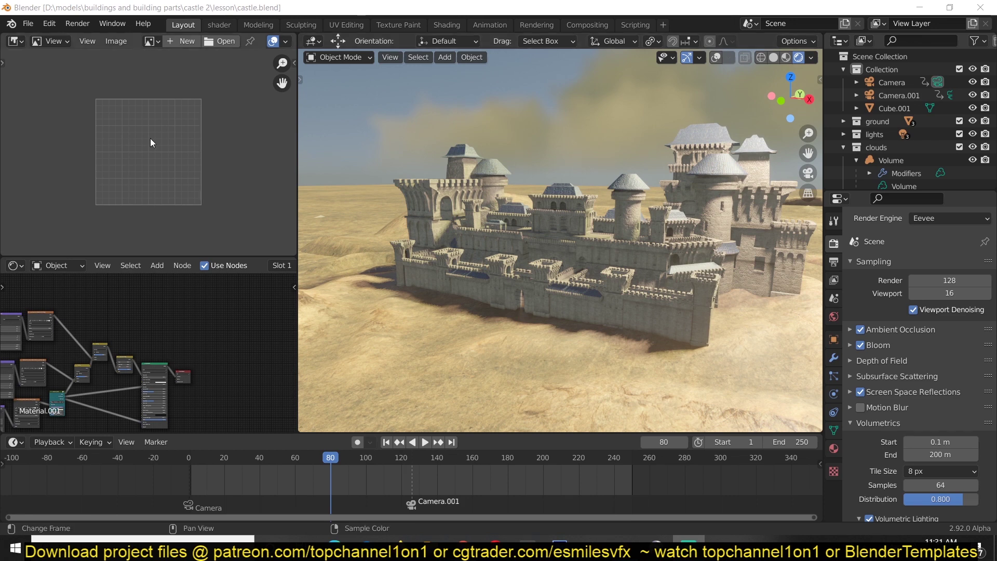
Switch to the Compositing workspace and show the Render Layers and Composite nodes.
{"action": "left_click", "coordinate": [571, 26]}
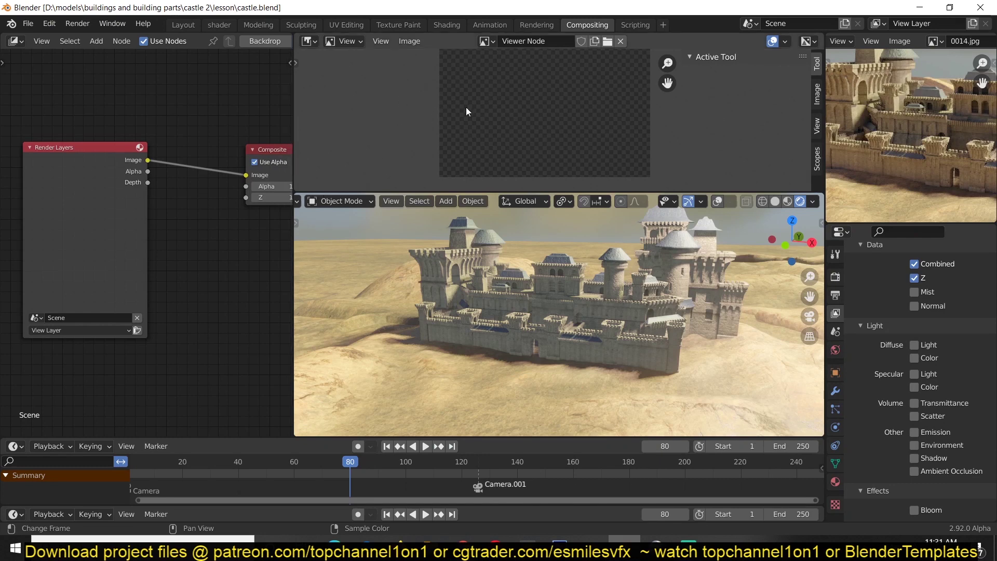
{"action": "mouse_move", "coordinate": [593, 244]}
{"action": "middle_mouse_down"}
{"action": "mouse_move", "coordinate": [560, 259]}
{"action": "mouse_move", "coordinate": [498, 242]}
{"action": "mouse_move", "coordinate": [593, 238]}
{"action": "middle_mouse_up"}
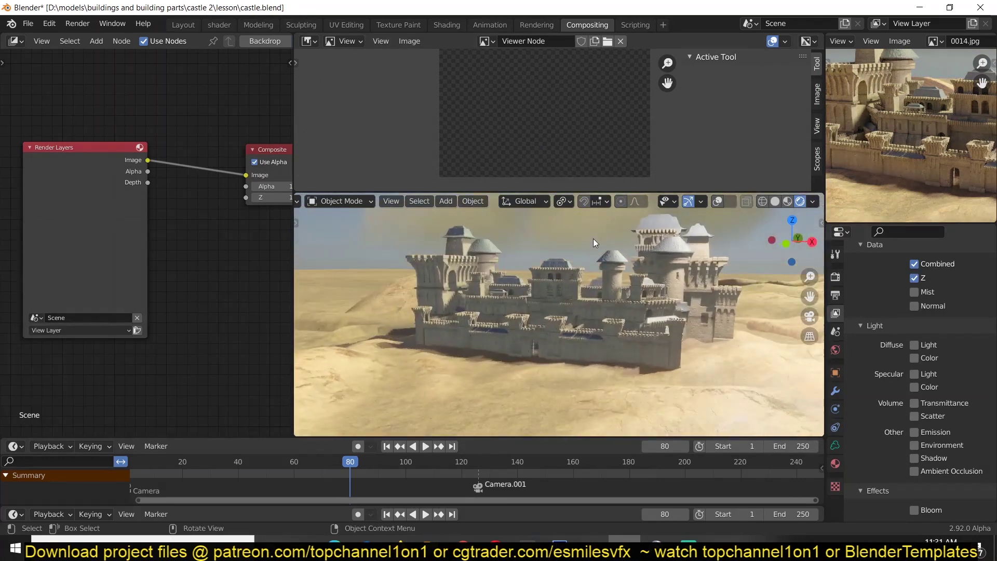
{"action": "scroll", "coordinate": [168, 203], "scroll_direction": "down", "scroll_amount": 3}
{"action": "middle_click_drag", "start_coordinate": [157, 158], "coordinate": [83, 177]}
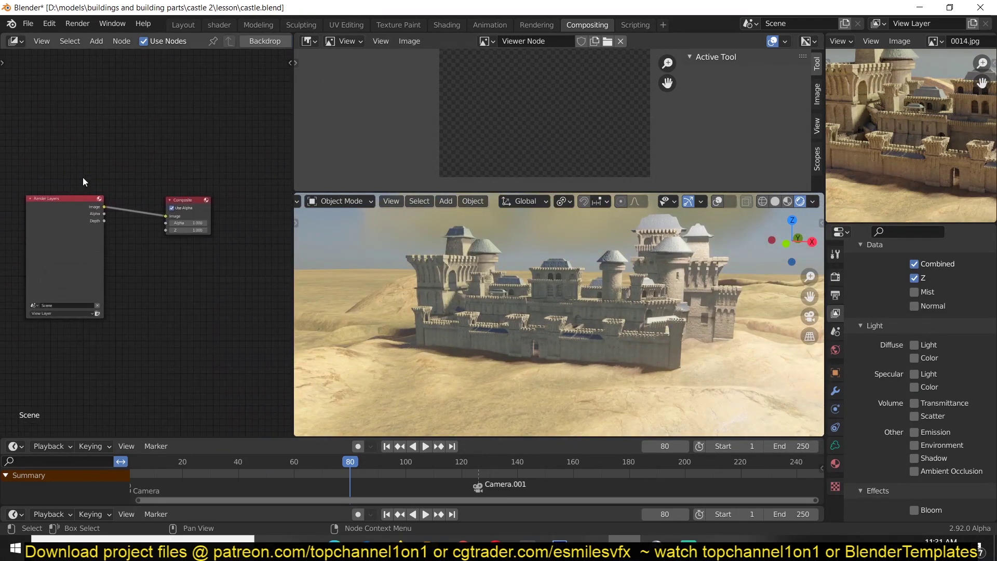
{"action": "scroll", "coordinate": [156, 171], "scroll_direction": "up", "scroll_amount": 2}
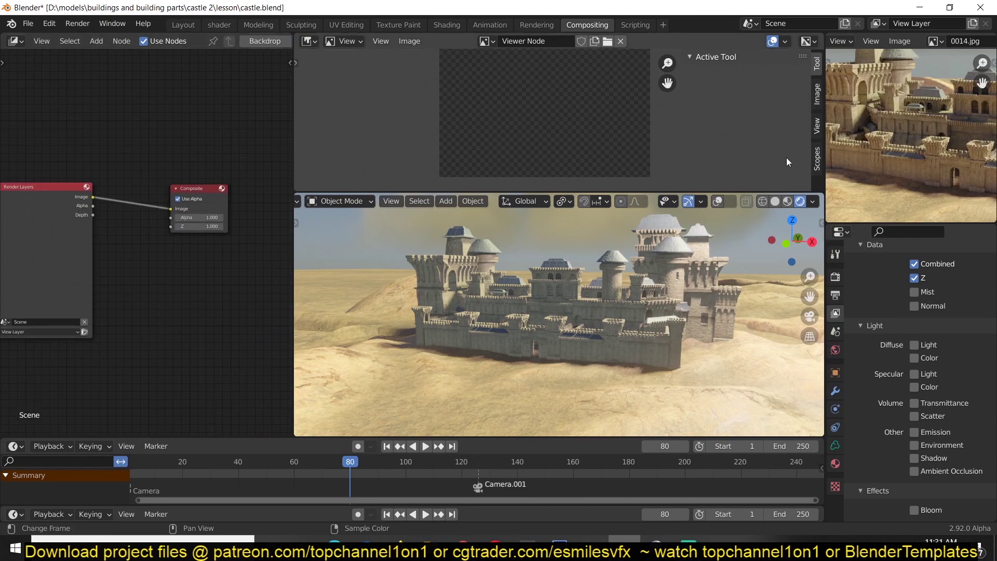
Compare the finished castle image 0014.jpg, also shown full screen, with the castle in the 3D viewport from several angles.
{"action": "scroll", "coordinate": [849, 136], "scroll_direction": "down", "scroll_amount": 2}
{"action": "scroll", "coordinate": [904, 115], "scroll_direction": "up", "scroll_amount": 4}
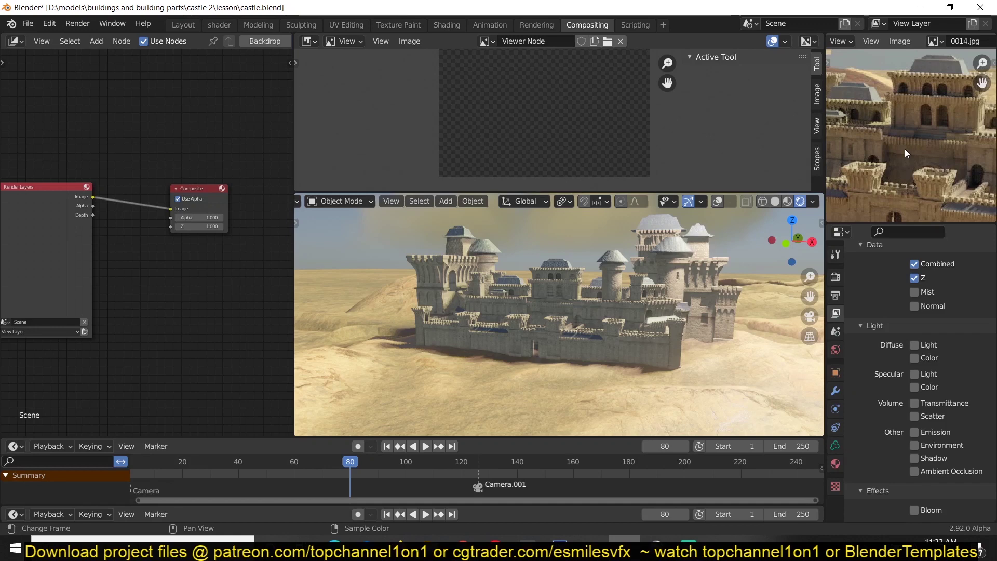
{"action": "scroll", "coordinate": [905, 148], "scroll_direction": "down", "scroll_amount": 2}
{"action": "middle_click_drag", "start_coordinate": [678, 311], "coordinate": [613, 319]}
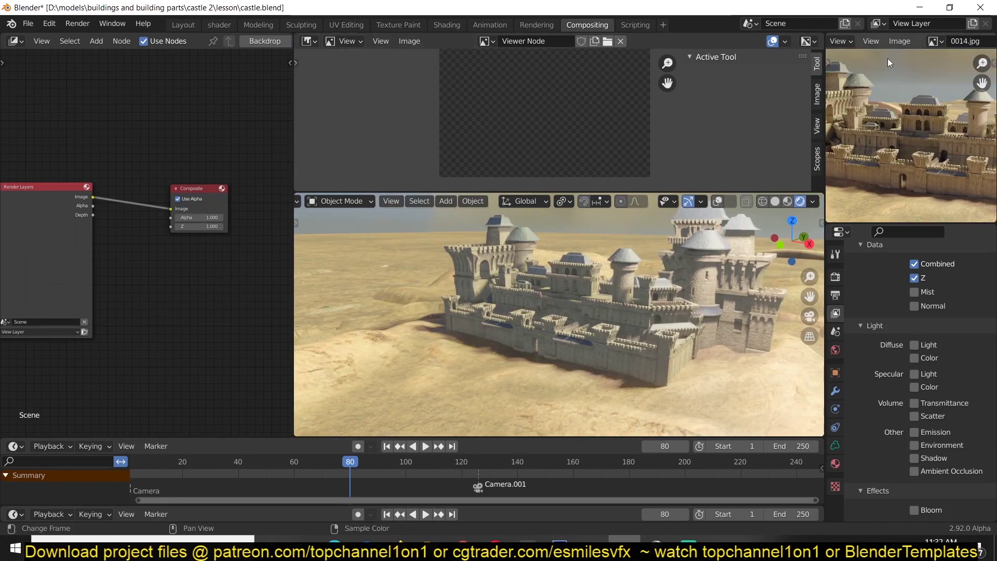
{"action": "scroll", "coordinate": [879, 126], "scroll_direction": "up", "scroll_amount": 3}
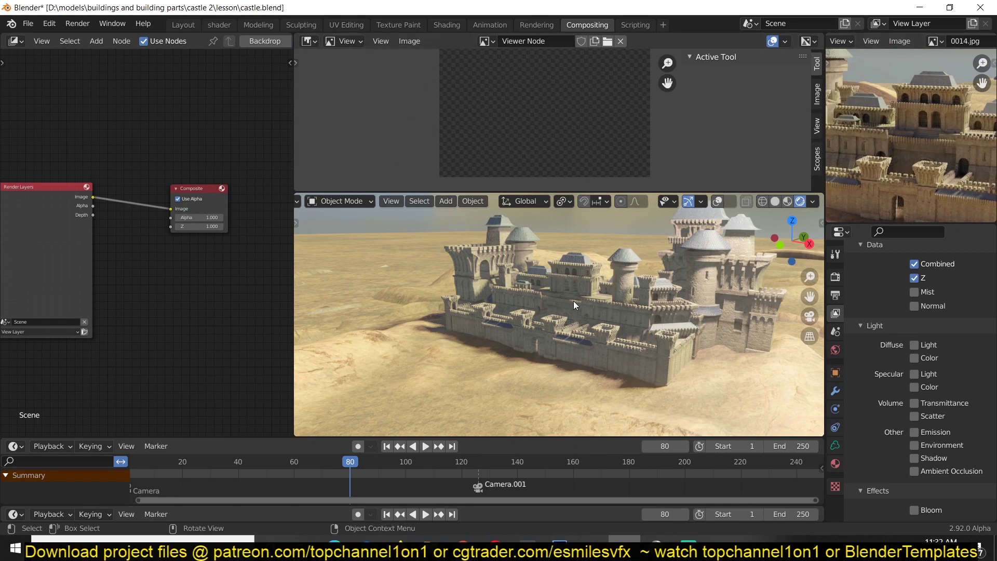
{"action": "middle_click_drag", "start_coordinate": [550, 261], "coordinate": [453, 327]}
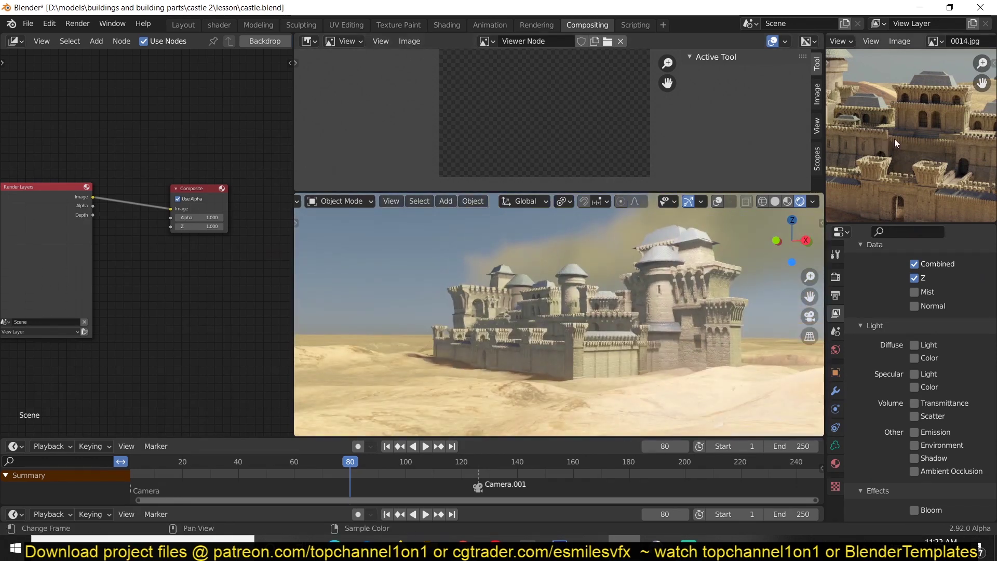
{"action": "key", "text": "ctrl+space"}
{"action": "scroll", "coordinate": [525, 234], "scroll_direction": "up", "scroll_amount": 2}
{"action": "scroll", "coordinate": [518, 239], "scroll_direction": "down", "scroll_amount": 2}
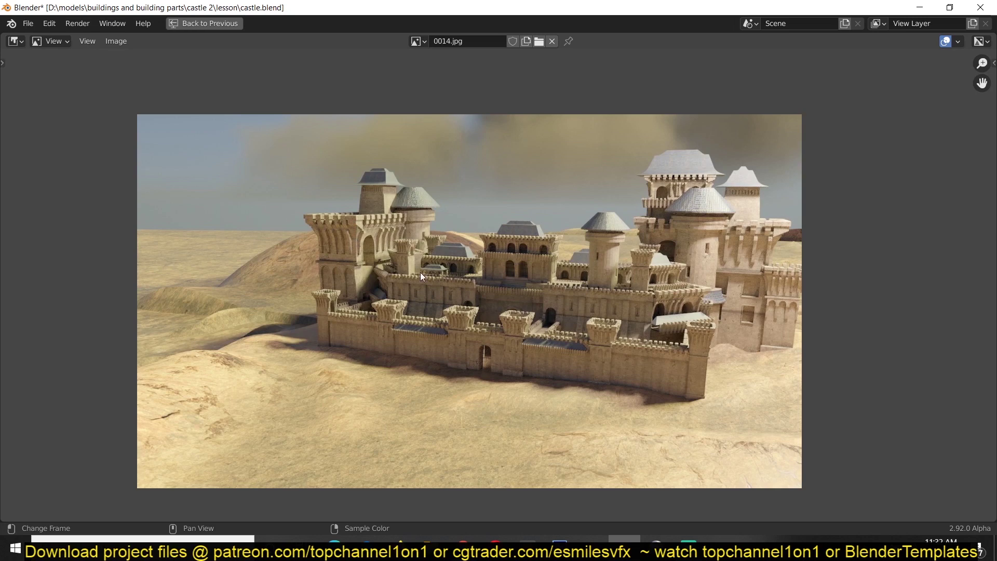
{"action": "key", "text": "Escape"}
{"action": "middle_click_drag", "start_coordinate": [682, 226], "coordinate": [648, 282]}
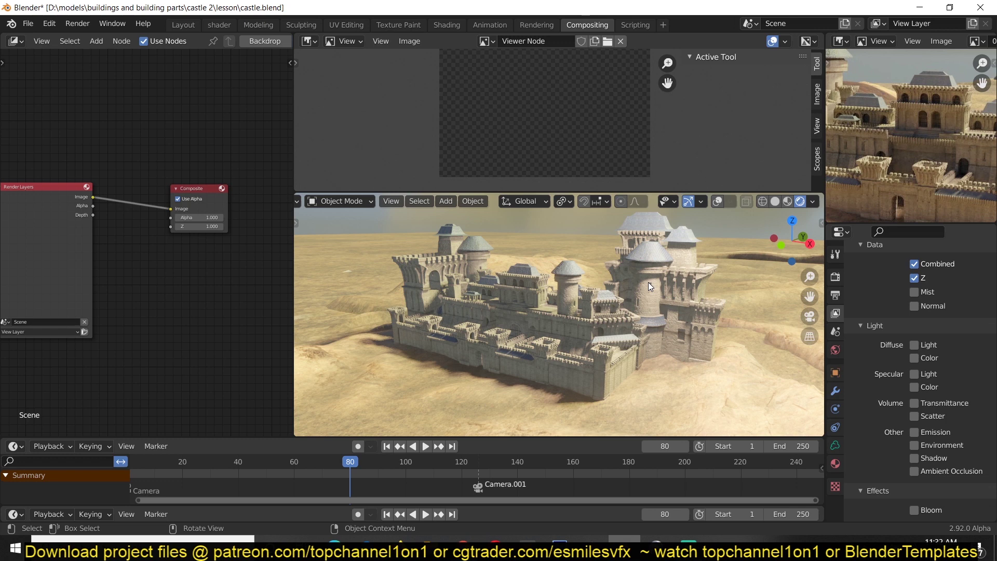
{"action": "middle_click_drag", "start_coordinate": [648, 283], "coordinate": [608, 288]}
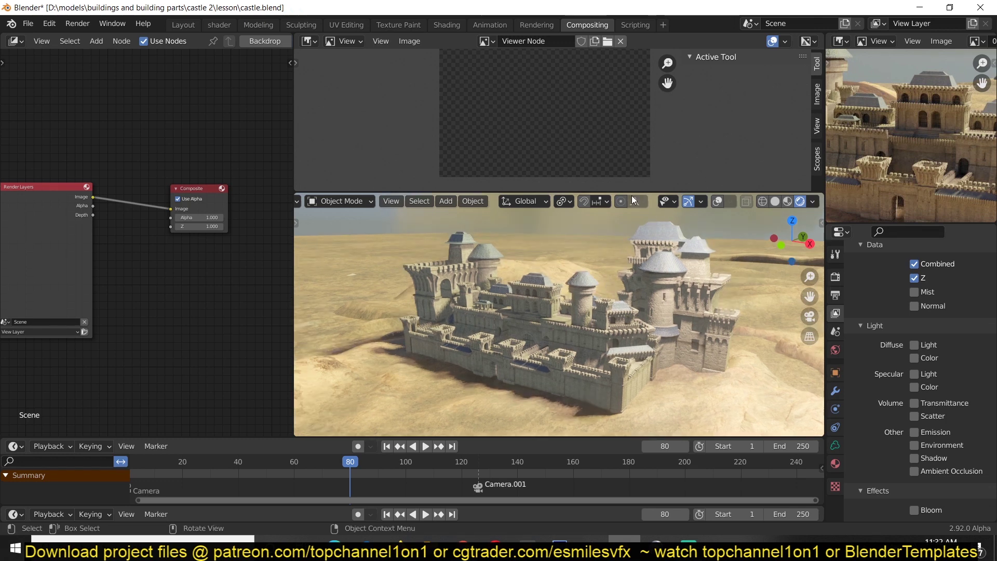
Enlarge the 3D viewport slightly, and in the default Blender scene split the compositing node editor into additional areas.
{"action": "left_click_drag", "start_coordinate": [633, 191], "coordinate": [636, 171]}
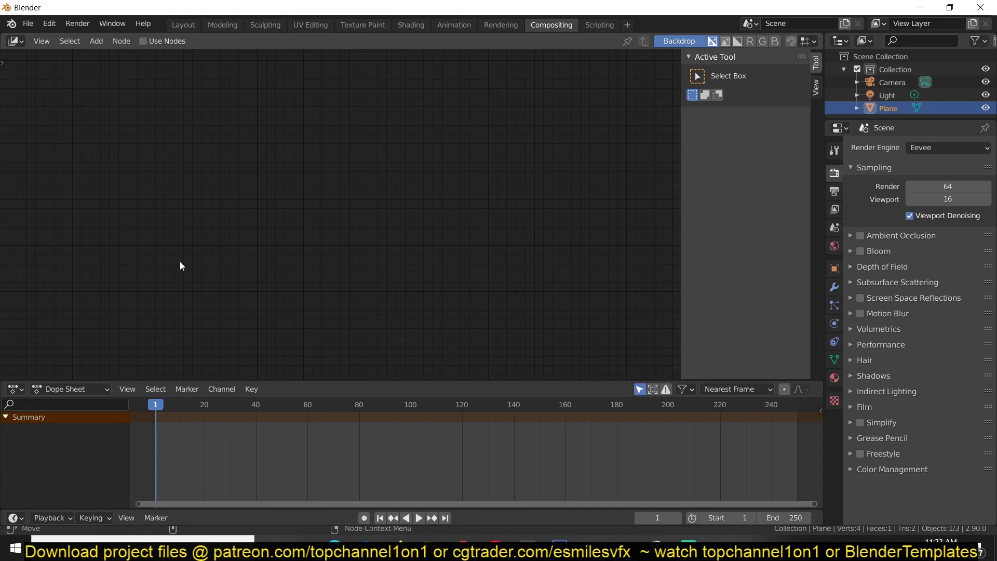
{"action": "left_click_drag", "start_coordinate": [822, 35], "coordinate": [53, 73]}
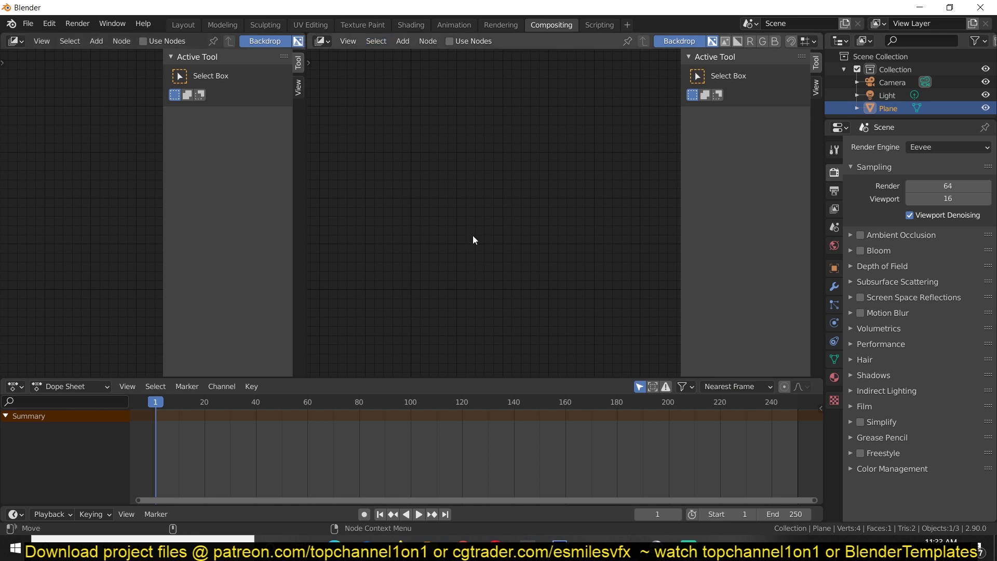
{"action": "left_click_drag", "start_coordinate": [821, 37], "coordinate": [479, 189]}
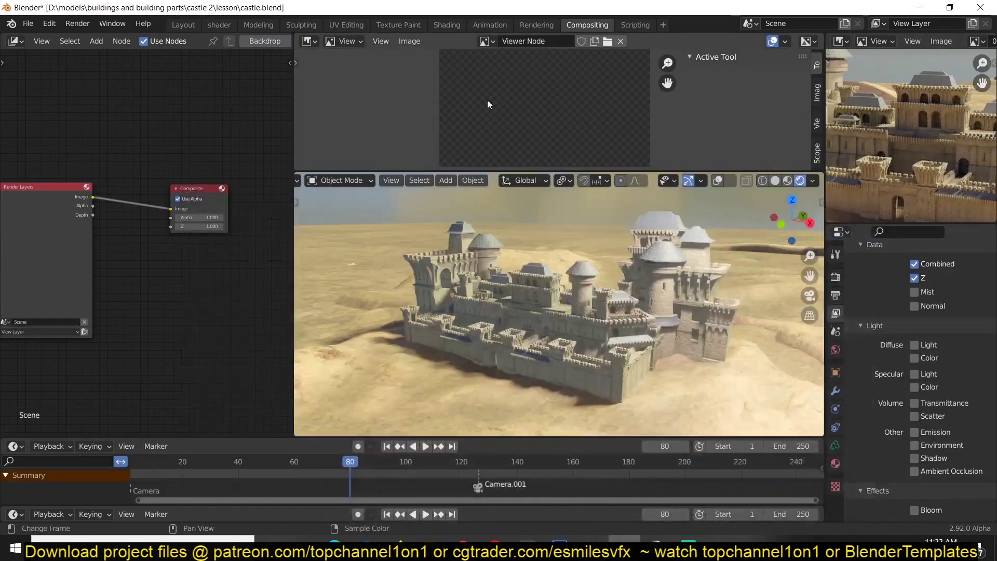
Display the Render Result in the image editor above the 3D viewport.
{"action": "left_click", "coordinate": [489, 41]}
{"action": "left_click", "coordinate": [488, 43]}
{"action": "left_click", "coordinate": [487, 42]}
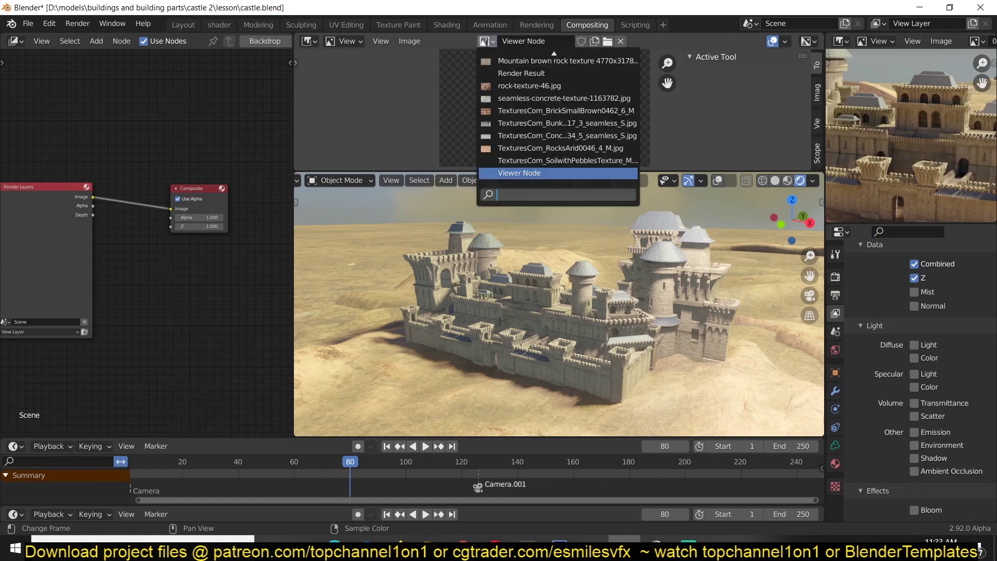
{"action": "scroll", "coordinate": [519, 103], "scroll_direction": "up", "scroll_amount": 4}
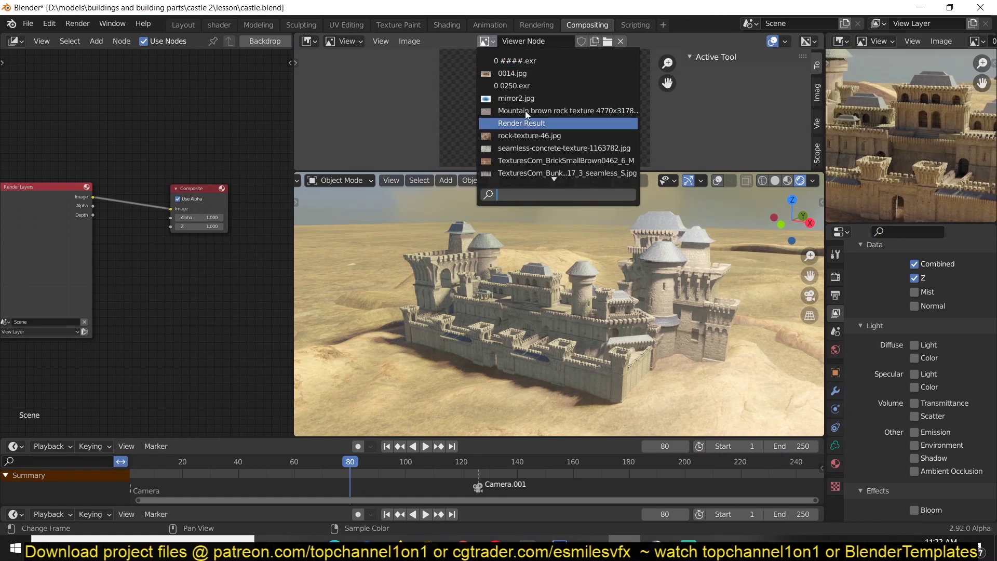
{"action": "left_click", "coordinate": [523, 120]}
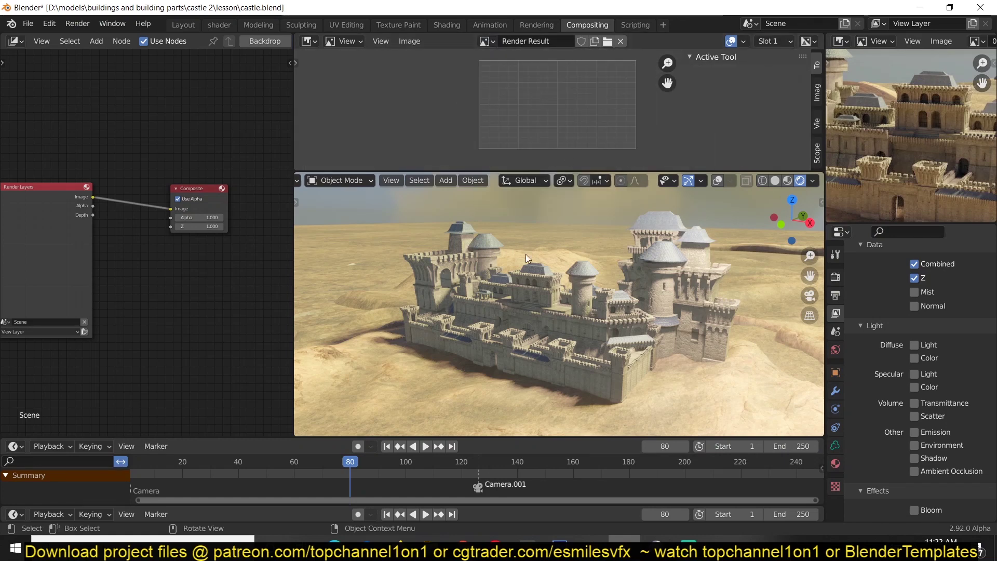
{"action": "left_click", "coordinate": [77, 23]}
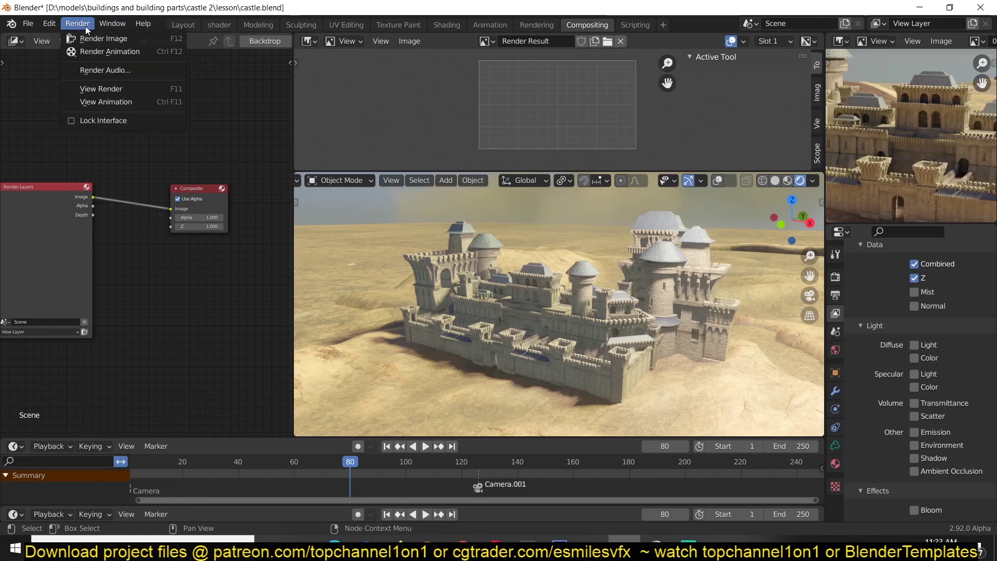
{"action": "scroll", "coordinate": [610, 320], "scroll_direction": "up", "scroll_amount": 2}
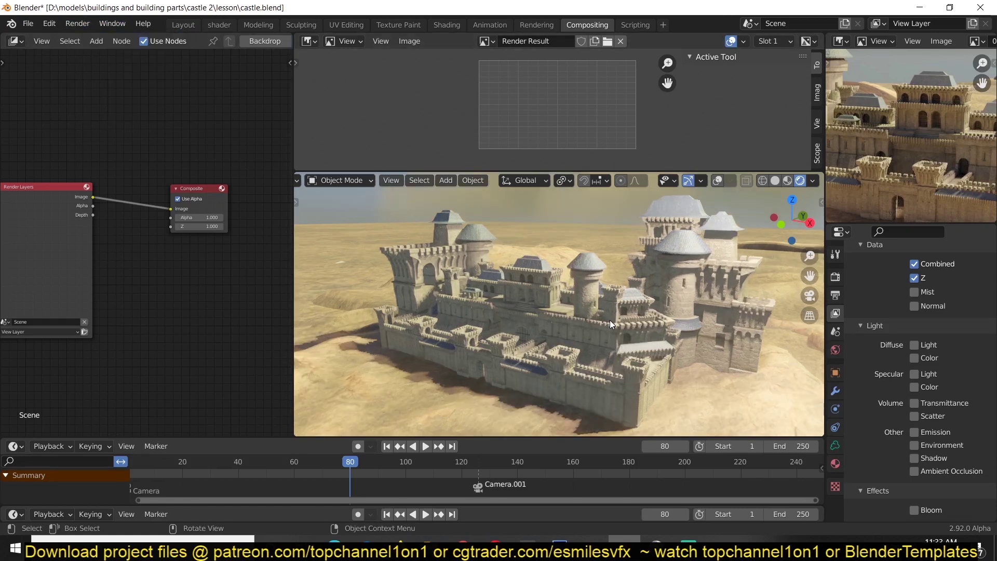
{"action": "middle_click_drag", "start_coordinate": [95, 197], "coordinate": [64, 183]}
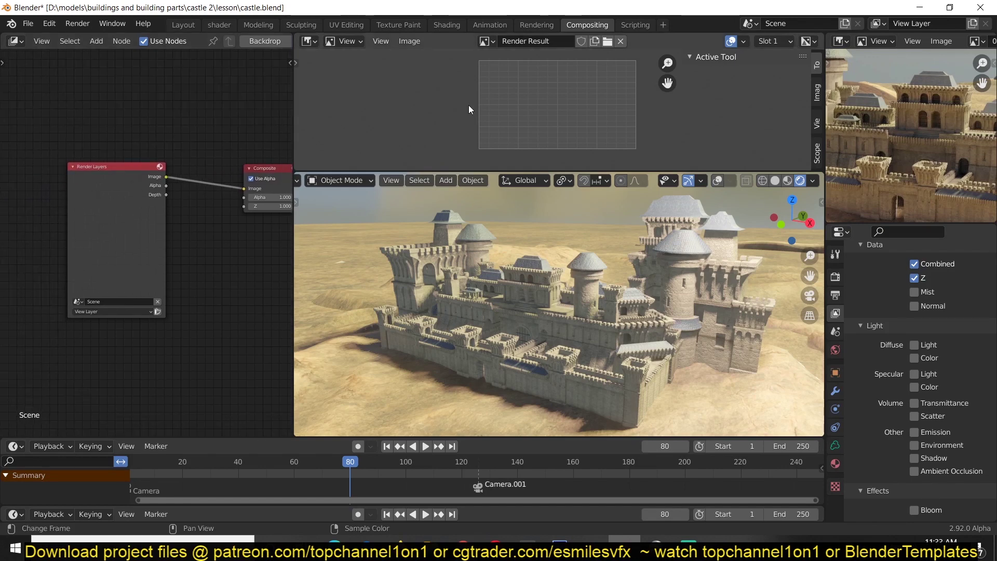
Set the image editor above the 3D viewport to display the Viewer Node, fitted to the area.
{"action": "left_click", "coordinate": [482, 41]}
{"action": "key", "text": "Down"}
{"action": "key", "text": "Down"}
{"action": "key", "text": "Down"}
{"action": "key", "text": "Down"}
{"action": "key", "text": "Down"}
{"action": "key", "text": "Down"}
{"action": "key", "text": "Down"}
{"action": "key", "text": "Down"}
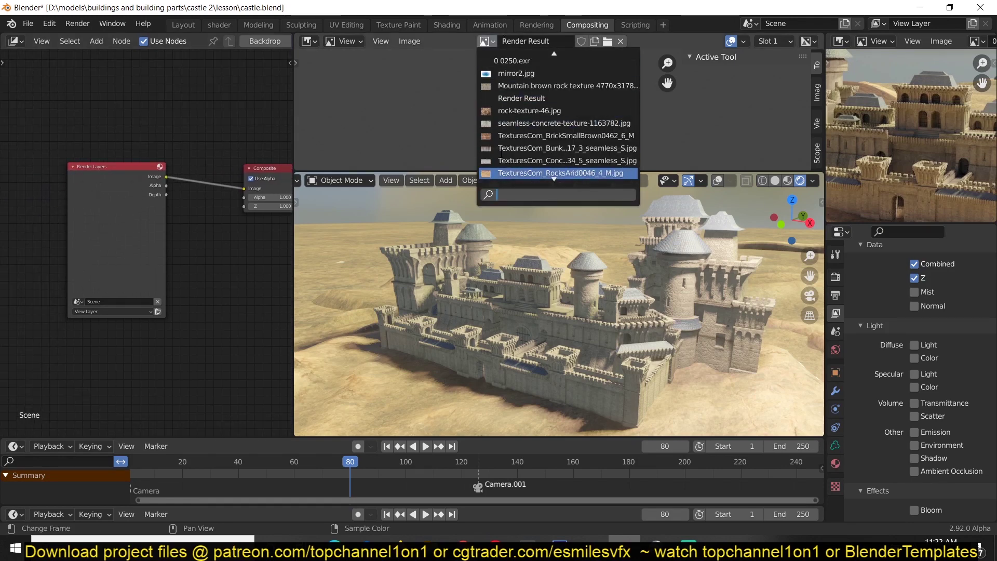
{"action": "left_click", "coordinate": [514, 174]}
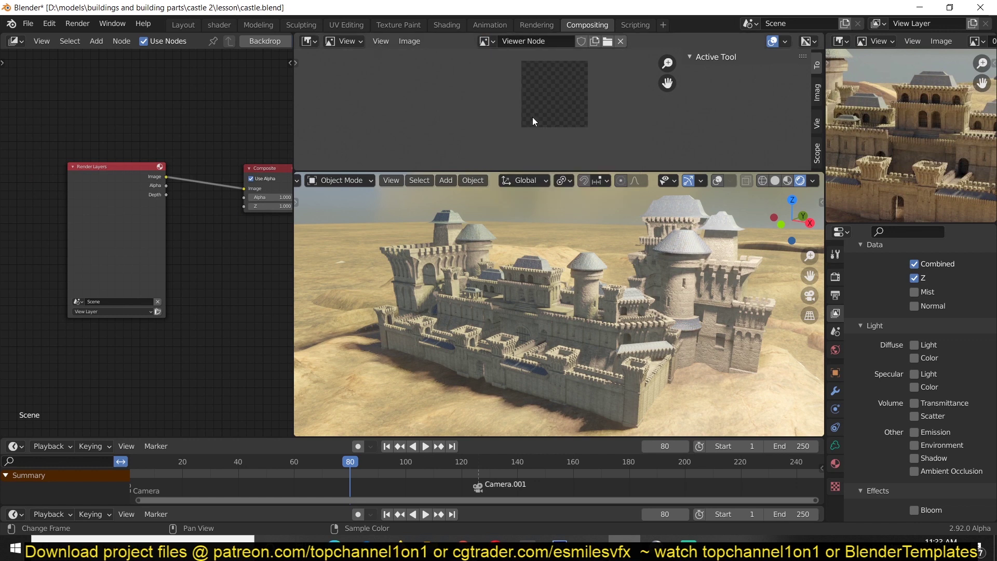
{"action": "key", "text": "Home"}
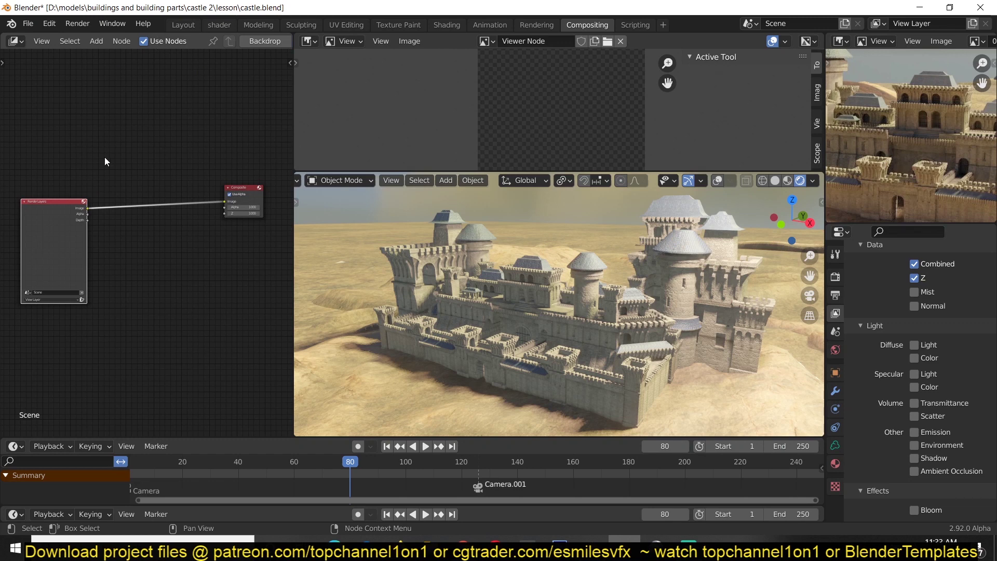
Add a Viewer node above the Composite node and connect the Render Layers image output to it.
{"action": "key", "text": "shift+a"}
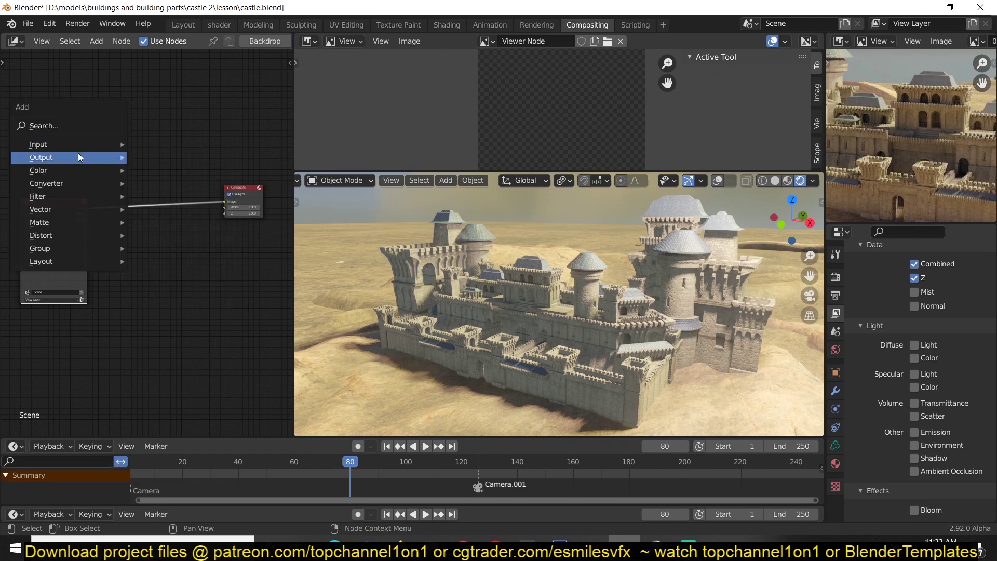
{"action": "mouse_move", "coordinate": [92, 156]}
{"action": "left_click", "coordinate": [172, 210]}
{"action": "left_click", "coordinate": [210, 112]}
{"action": "left_click", "coordinate": [76, 230], "text": "ctrl+shift"}
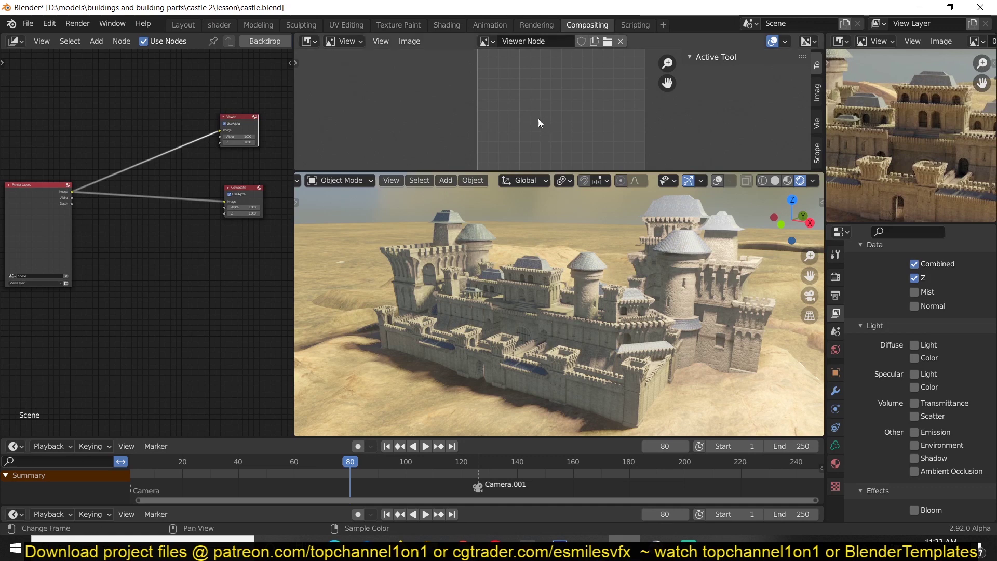
Render the castle image at frame 80 from the camera view, close the render window and view the whole Viewer Node image.
{"action": "left_click", "coordinate": [78, 25]}
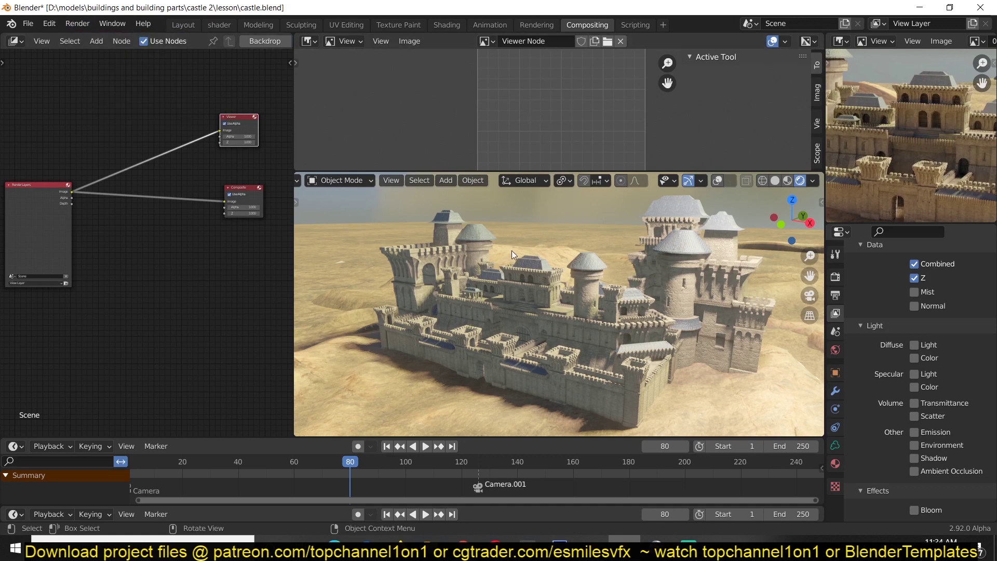
{"action": "scroll", "coordinate": [513, 251], "scroll_direction": "up", "scroll_amount": 5}
{"action": "scroll", "coordinate": [512, 250], "scroll_direction": "down", "scroll_amount": 5}
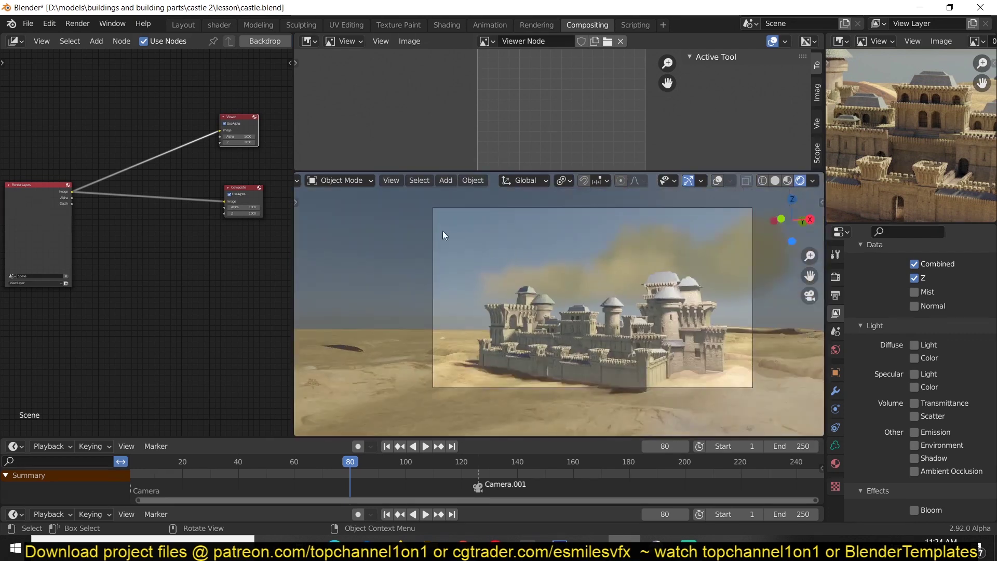
{"action": "left_click", "coordinate": [77, 23]}
{"action": "left_click", "coordinate": [90, 36]}
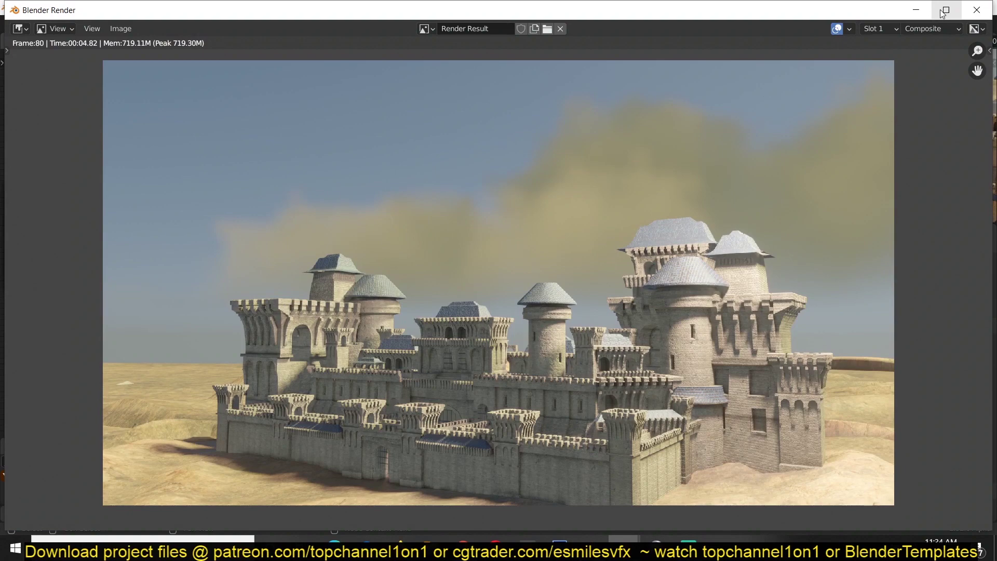
{"action": "left_click", "coordinate": [976, 10]}
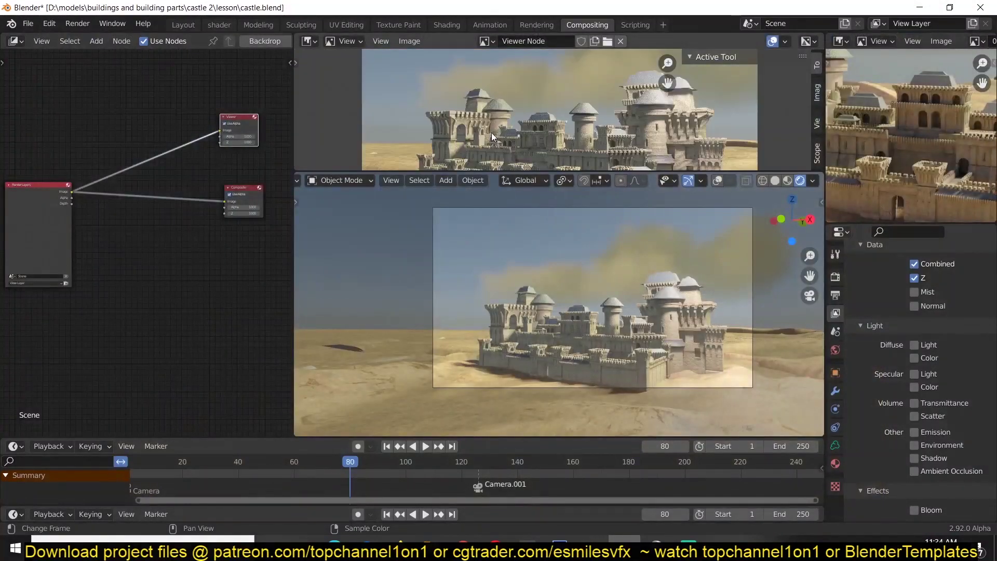
{"action": "scroll", "coordinate": [499, 132], "scroll_direction": "down", "scroll_amount": 3}
{"action": "middle_click_drag", "start_coordinate": [7, 269], "coordinate": [78, 280]}
{"action": "key", "text": "F3"}
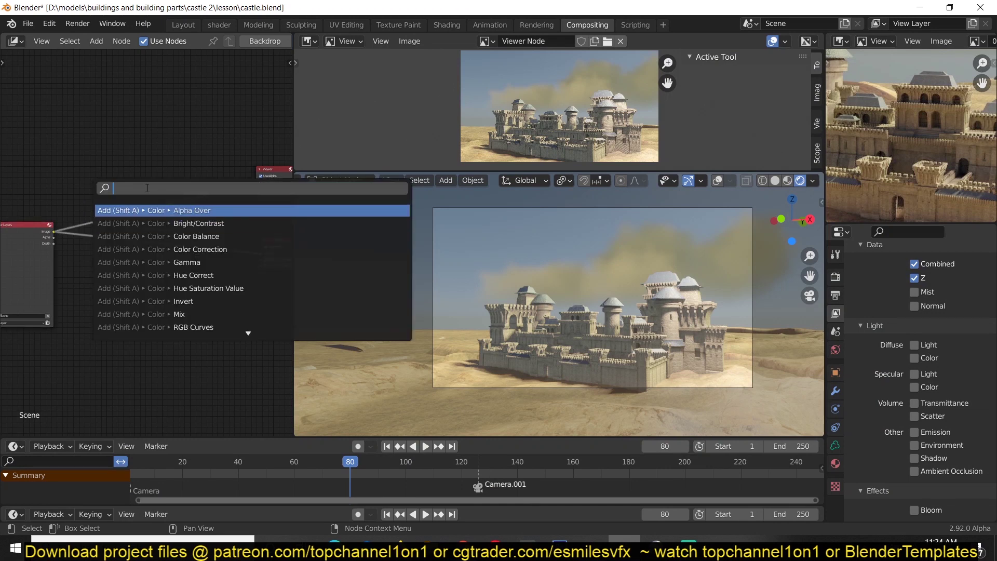
{"action": "key", "text": "Escape"}
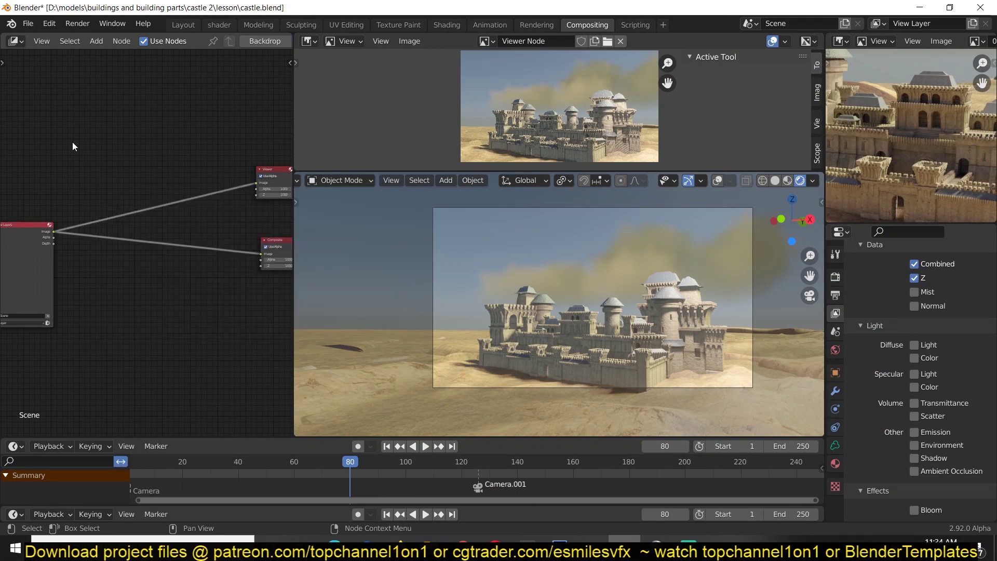
{"action": "key", "text": "shift+a"}
{"action": "key", "text": "shift+a"}
{"action": "key", "text": "Escape"}
Search for "curv" and insert an RGB Curves node on the link between Render Layers and Viewer.
{"action": "key", "text": "shift+a"}
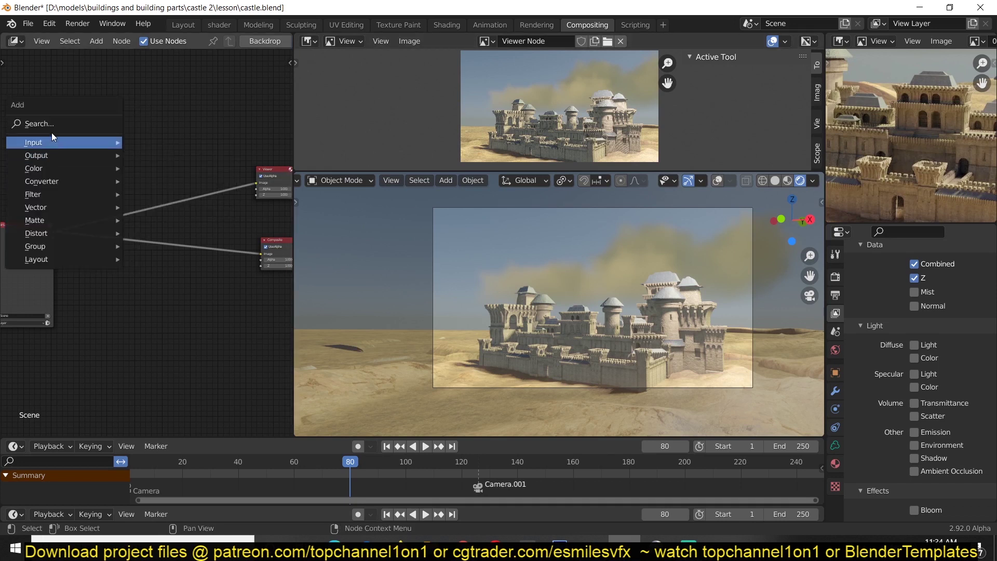
{"action": "left_click", "coordinate": [51, 132]}
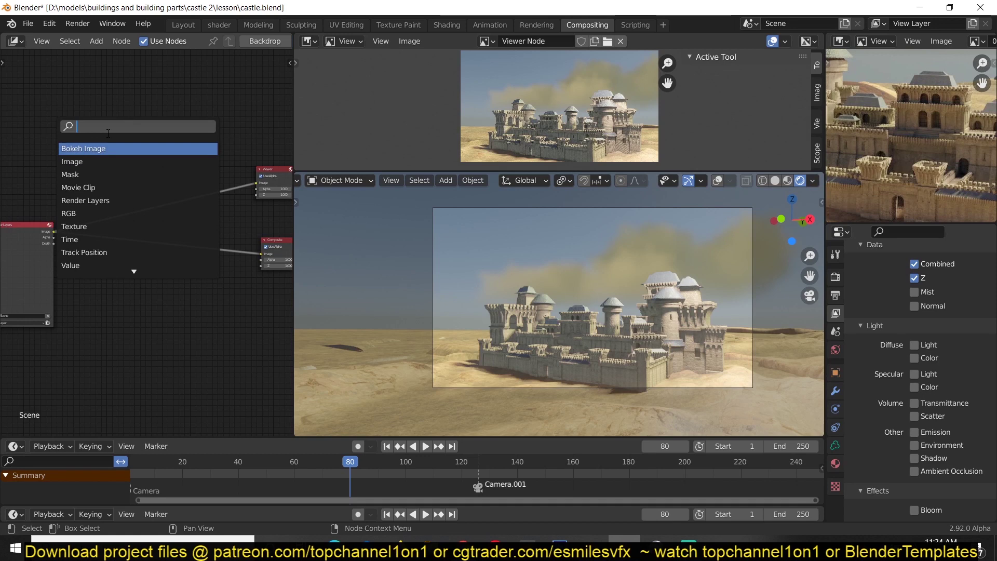
{"action": "type", "text": "curv"}
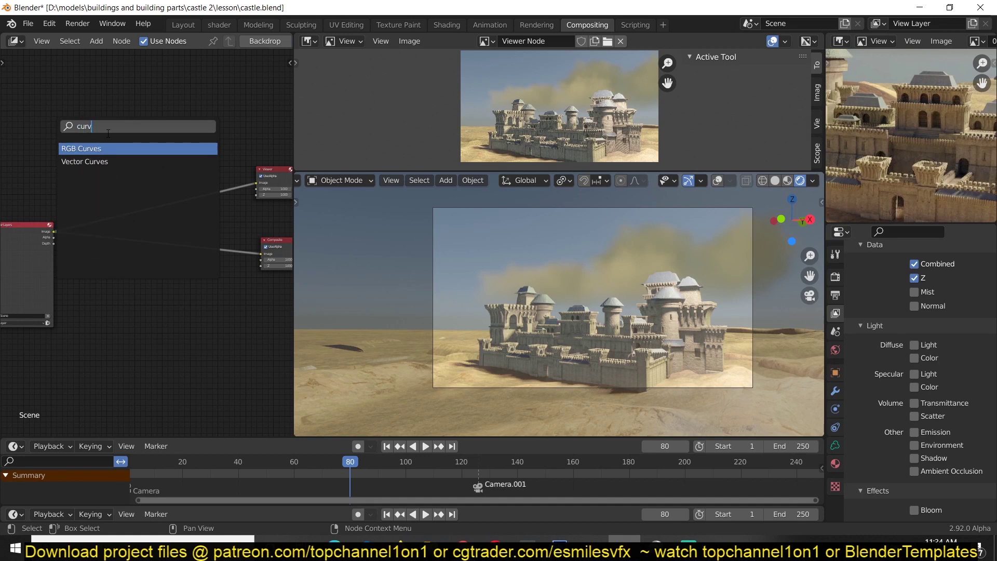
{"action": "left_click", "coordinate": [115, 149]}
{"action": "left_click", "coordinate": [170, 160]}
{"action": "scroll", "coordinate": [170, 160], "scroll_direction": "up", "scroll_amount": 2}
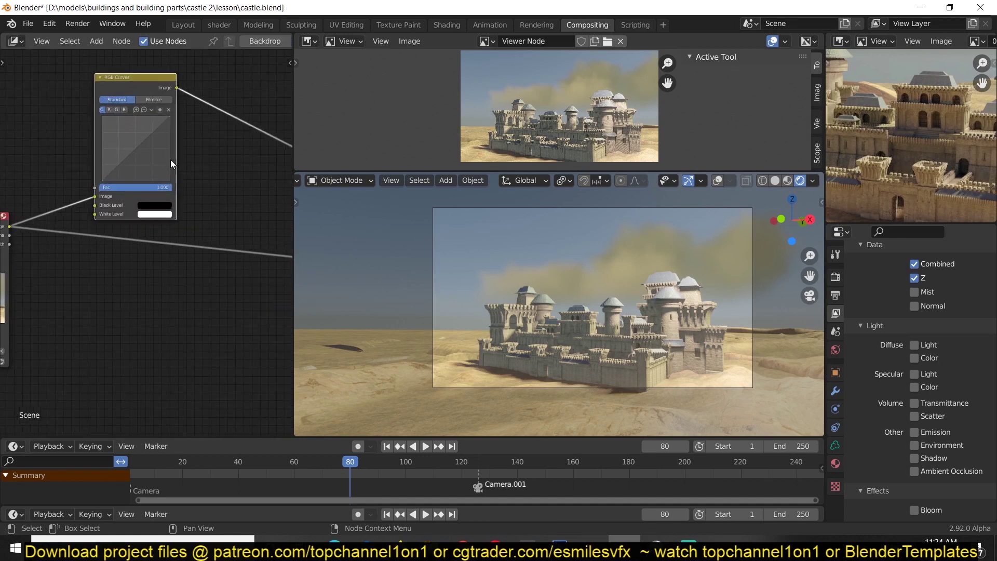
Raise the green channel's curve midpoint in the RGB Curves node to about X 0.447, Y 0.655.
{"action": "scroll", "coordinate": [171, 160], "scroll_direction": "up", "scroll_amount": 2}
{"action": "mouse_move", "coordinate": [183, 193]}
{"action": "left_mouse_down"}
{"action": "mouse_move", "coordinate": [190, 225]}
{"action": "mouse_move", "coordinate": [173, 189]}
{"action": "left_mouse_up"}
{"action": "left_click", "coordinate": [147, 147]}
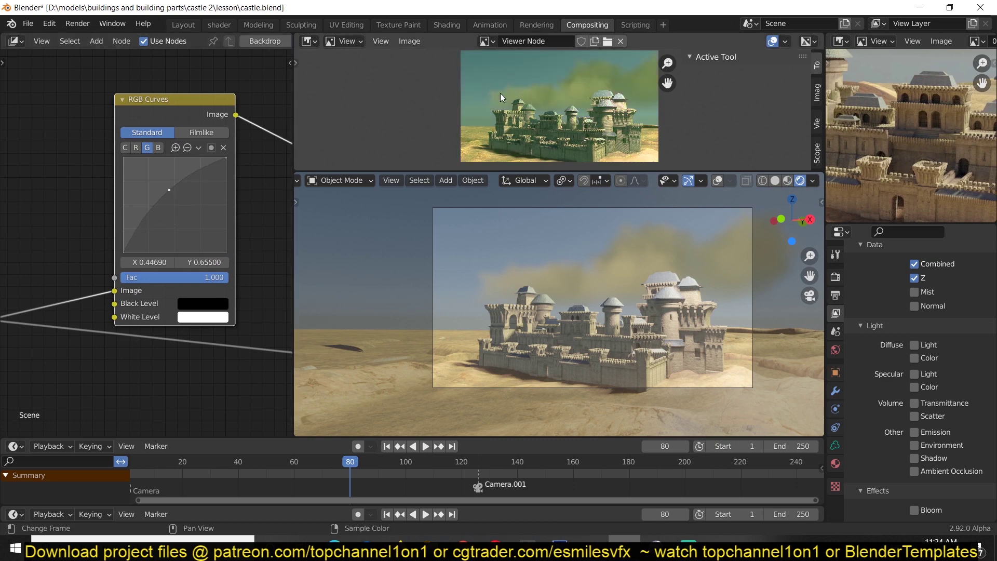
Compare the Viewer Node and Render Result images in the upper image editor, leaving Render Result displayed.
{"action": "scroll", "coordinate": [266, 166], "scroll_direction": "down", "scroll_amount": 2}
{"action": "middle_click_drag", "start_coordinate": [266, 167], "coordinate": [229, 185]}
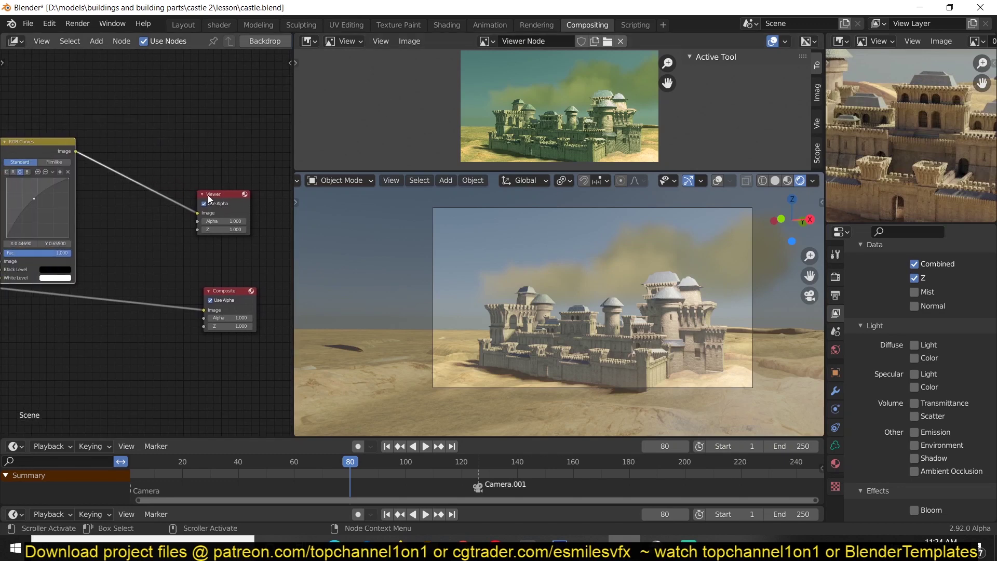
{"action": "left_click", "coordinate": [485, 39]}
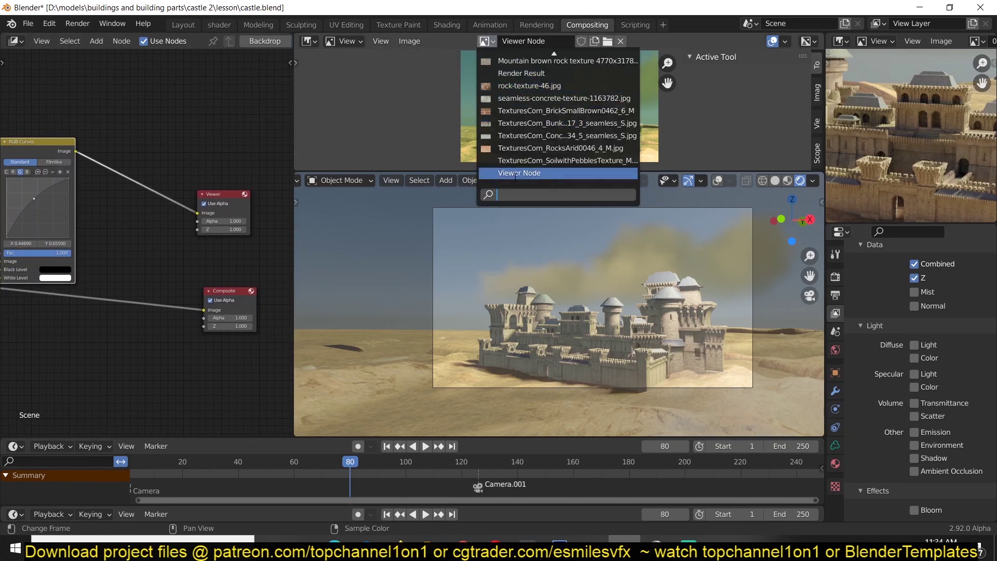
{"action": "left_click", "coordinate": [517, 73]}
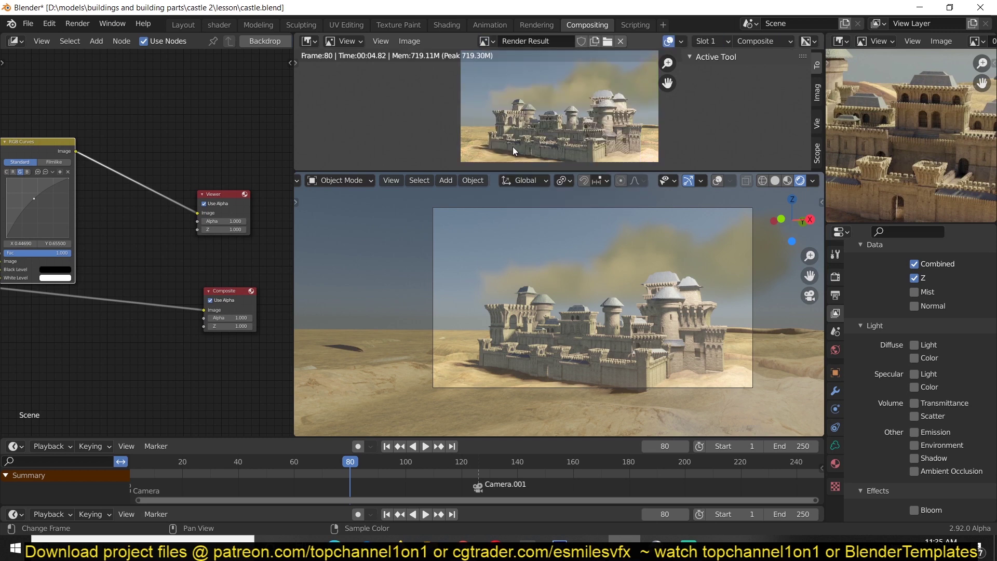
{"action": "left_click", "coordinate": [490, 42]}
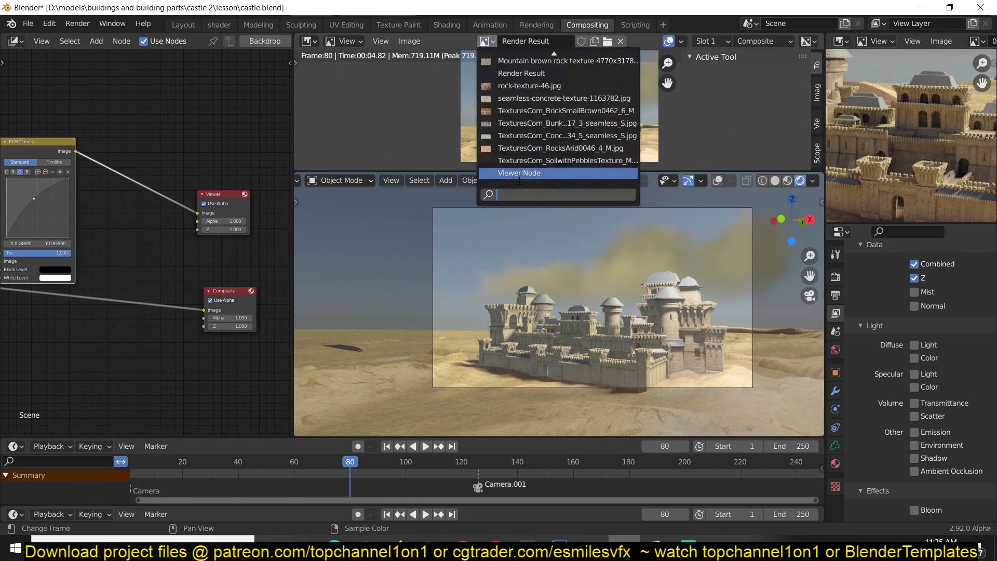
{"action": "left_click", "coordinate": [521, 173]}
{"action": "left_click", "coordinate": [485, 41]}
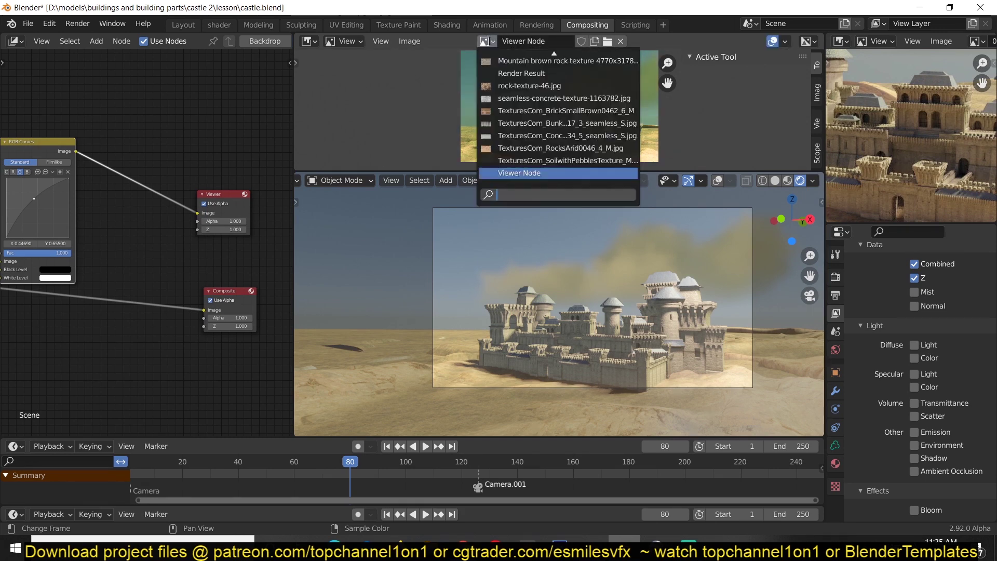
{"action": "left_click", "coordinate": [492, 74]}
{"action": "left_click", "coordinate": [486, 41]}
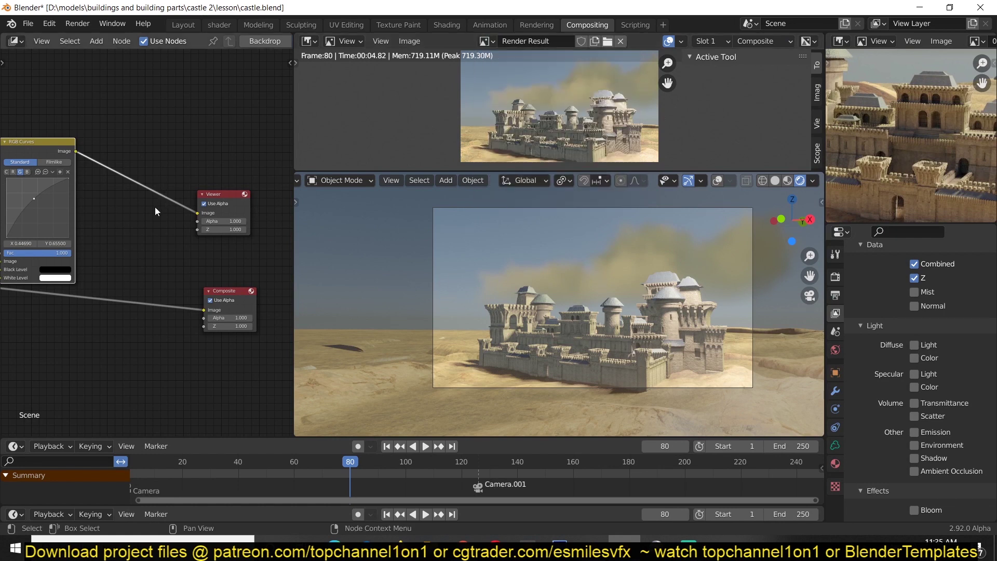
Connect the RGB Curves image output to the Composite node's image input.
{"action": "scroll", "coordinate": [155, 207], "scroll_direction": "down", "scroll_amount": 2}
{"action": "left_click_drag", "start_coordinate": [162, 151], "coordinate": [251, 258]}
{"action": "left_click_drag", "start_coordinate": [252, 258], "coordinate": [253, 259]}
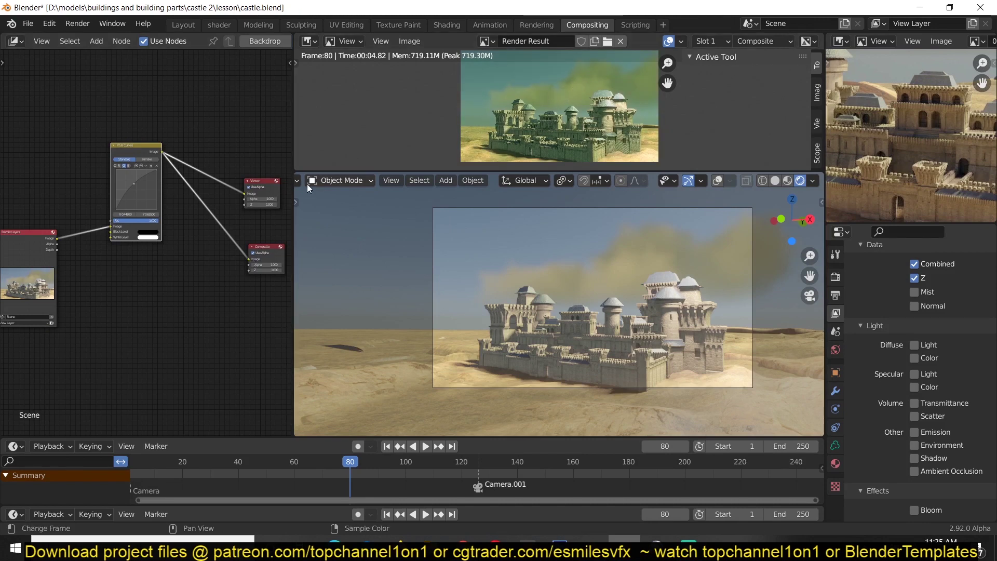
Display the Viewer Node in the upper image editor and disconnect the Composite node's image input.
{"action": "left_click", "coordinate": [486, 41]}
{"action": "scroll", "coordinate": [519, 167], "scroll_direction": "down", "scroll_amount": 4}
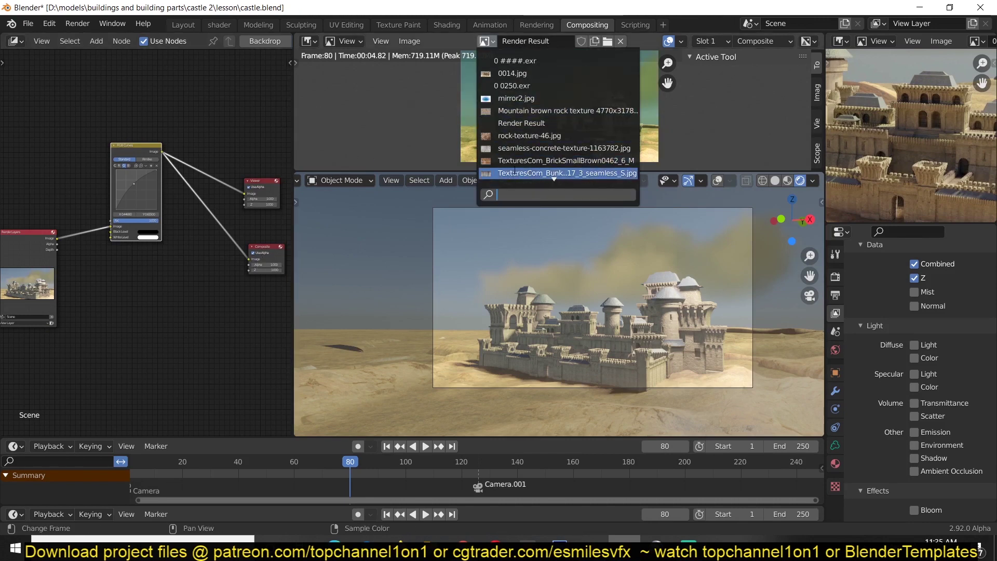
{"action": "left_click", "coordinate": [519, 173]}
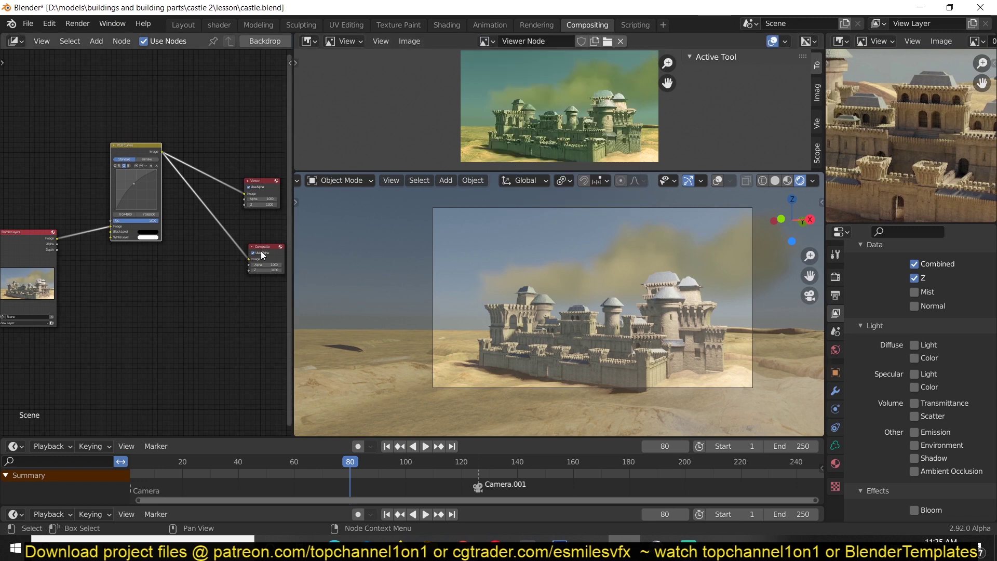
{"action": "left_click_drag", "start_coordinate": [248, 259], "coordinate": [233, 226]}
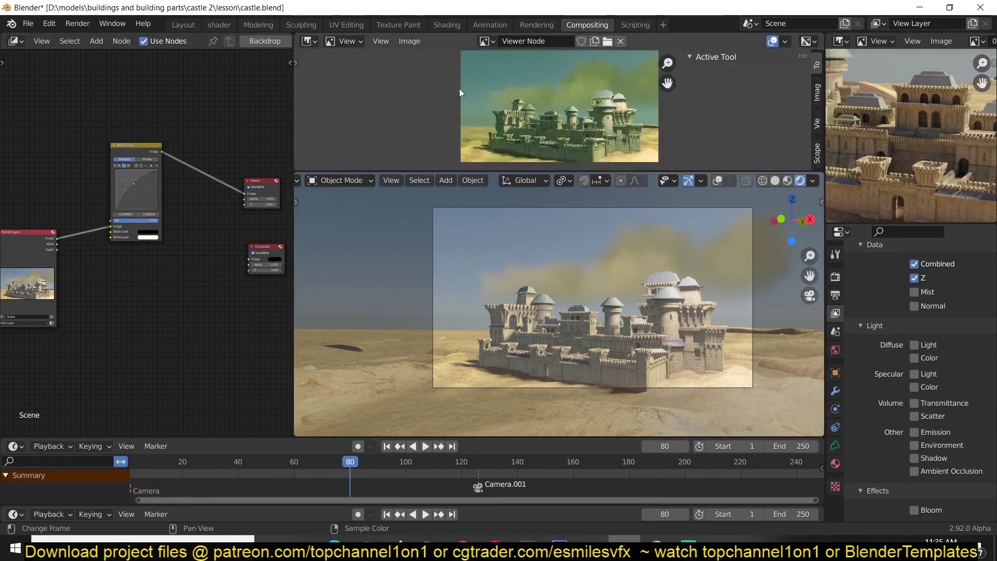
Lower the green channel's curve point in the RGB Curves node.
{"action": "scroll", "coordinate": [102, 213], "scroll_direction": "up", "scroll_amount": 2}
{"action": "middle_click_drag", "start_coordinate": [103, 213], "coordinate": [134, 244]}
{"action": "mouse_move", "coordinate": [152, 182]}
{"action": "left_mouse_down"}
{"action": "mouse_move", "coordinate": [170, 205]}
{"action": "mouse_move", "coordinate": [164, 191]}
{"action": "left_mouse_up"}
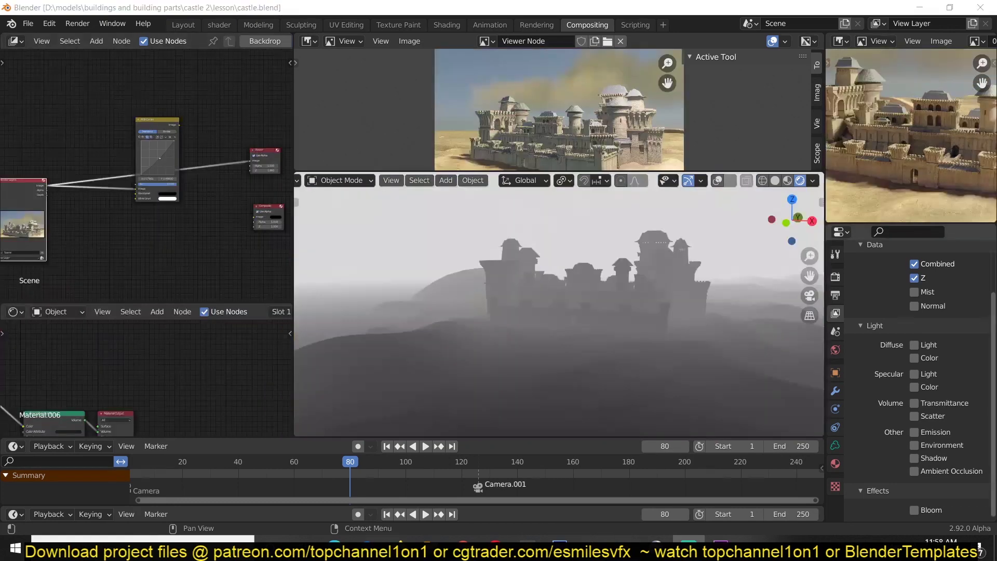
Connect the RGB Curves output to both the Viewer and Composite nodes and display the Render Result in the upper image editor.
{"action": "scroll", "coordinate": [129, 158], "scroll_direction": "up", "scroll_amount": 1}
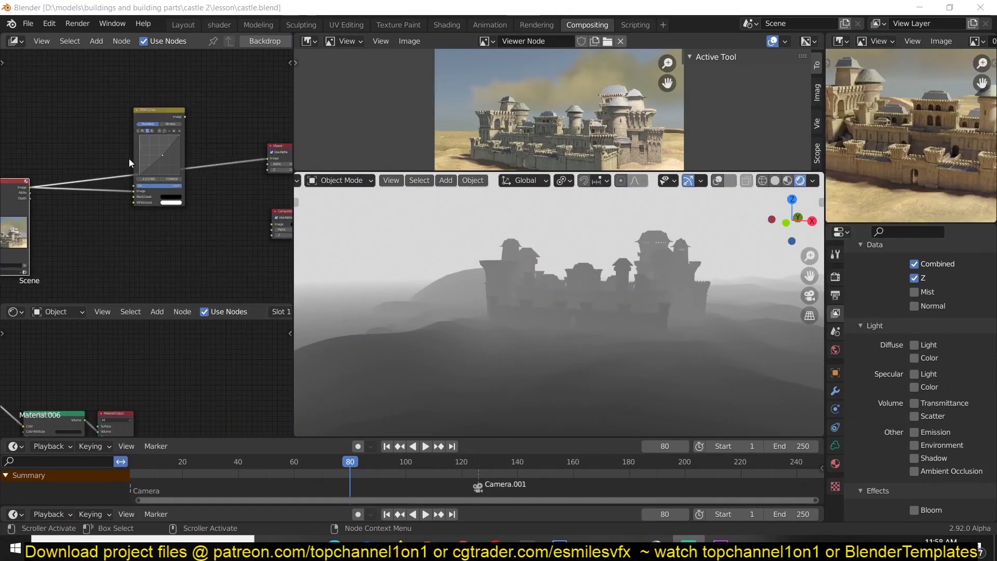
{"action": "middle_click_drag", "start_coordinate": [129, 158], "coordinate": [102, 195]}
{"action": "left_click_drag", "start_coordinate": [157, 153], "coordinate": [247, 195]}
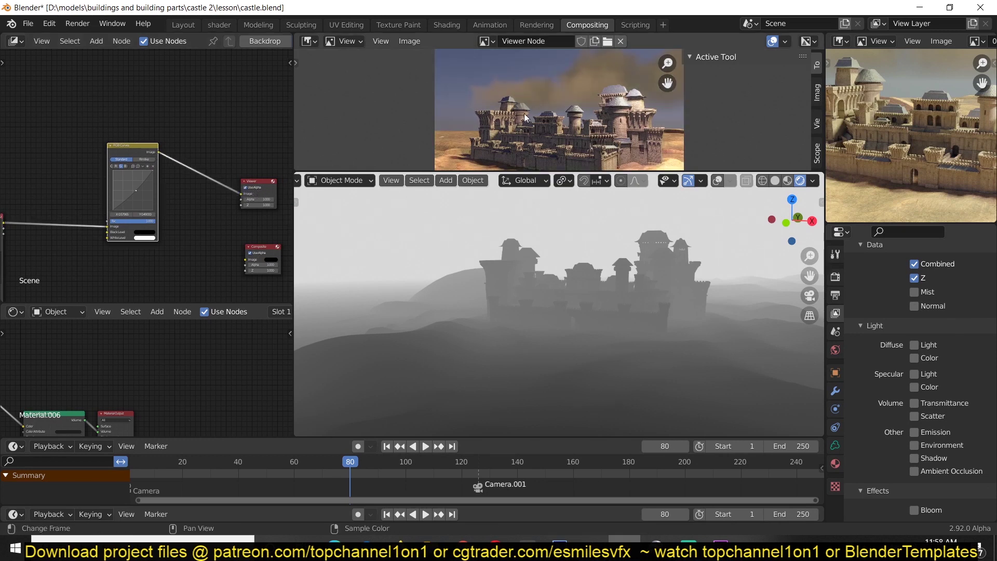
{"action": "left_click_drag", "start_coordinate": [158, 152], "coordinate": [245, 258]}
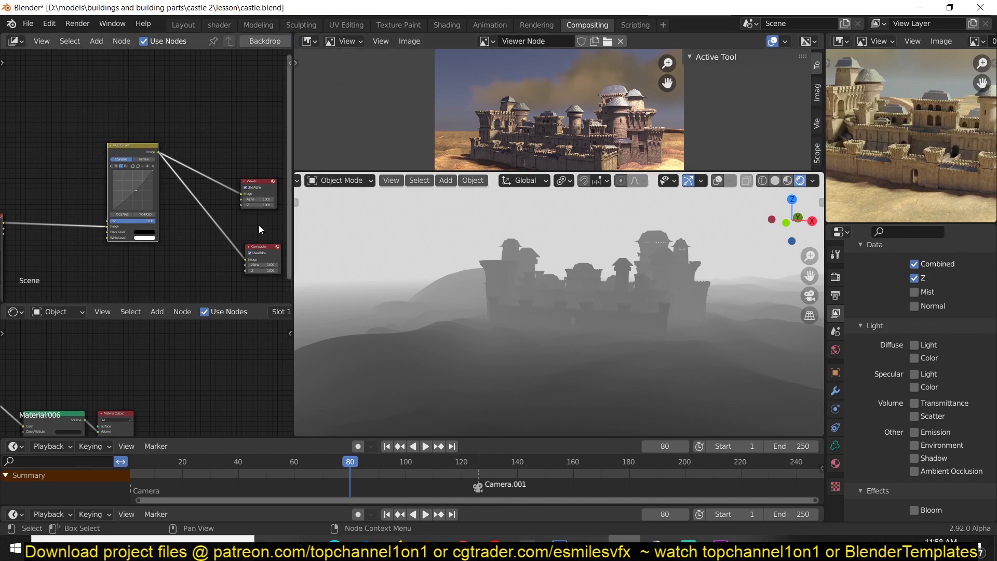
{"action": "left_click", "coordinate": [487, 41]}
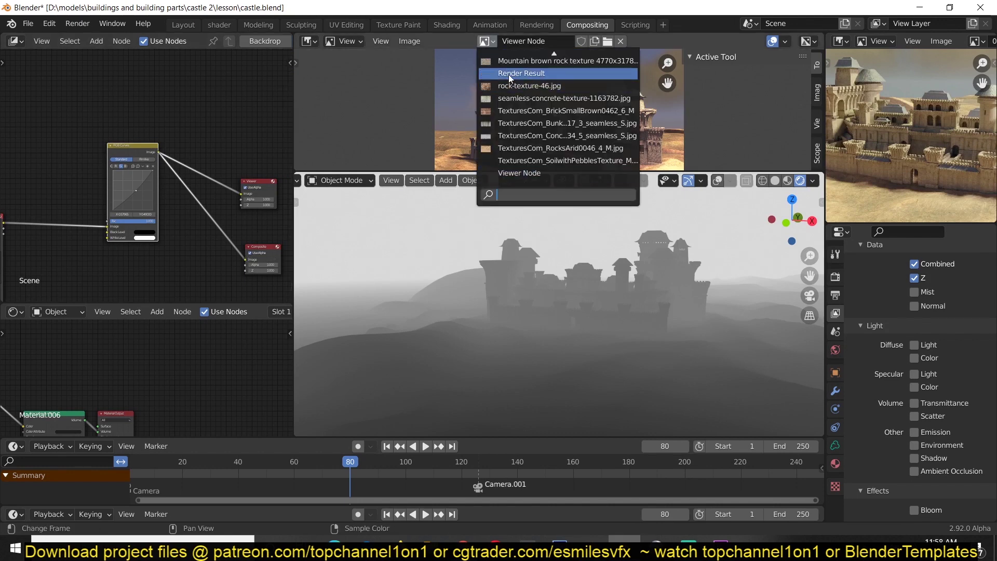
{"action": "left_click", "coordinate": [509, 73]}
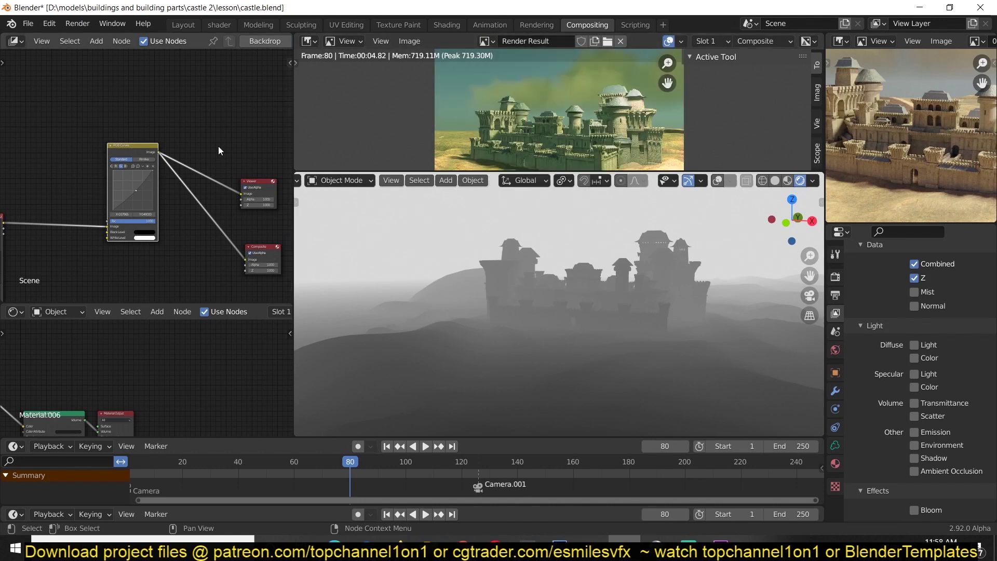
Search the add-ons in Preferences for "no" to check the Node Wrangler entry, and close Preferences.
{"action": "middle_click_drag", "start_coordinate": [4, 246], "coordinate": [71, 201]}
{"action": "scroll", "coordinate": [99, 187], "scroll_direction": "down", "scroll_amount": 1}
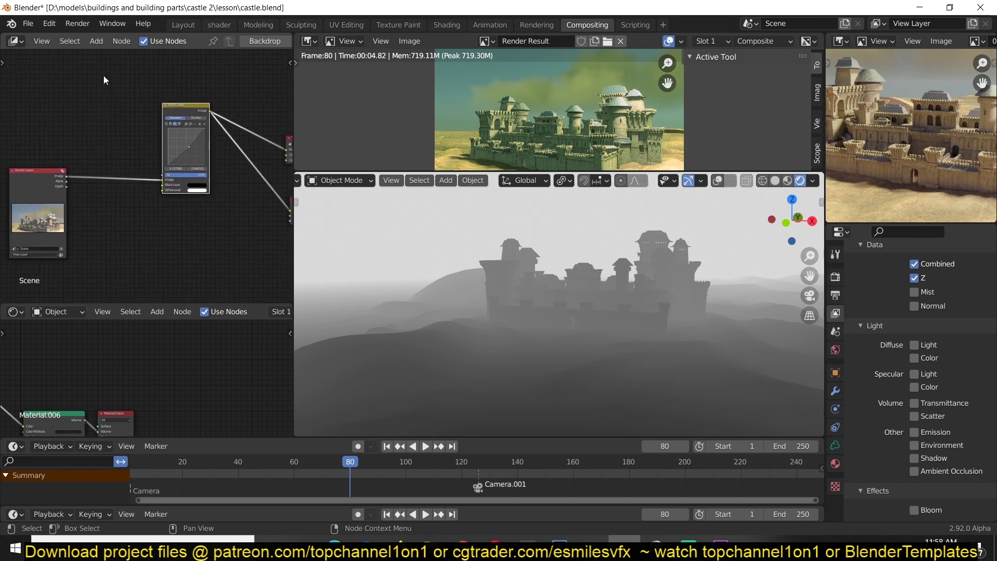
{"action": "left_click", "coordinate": [50, 23]}
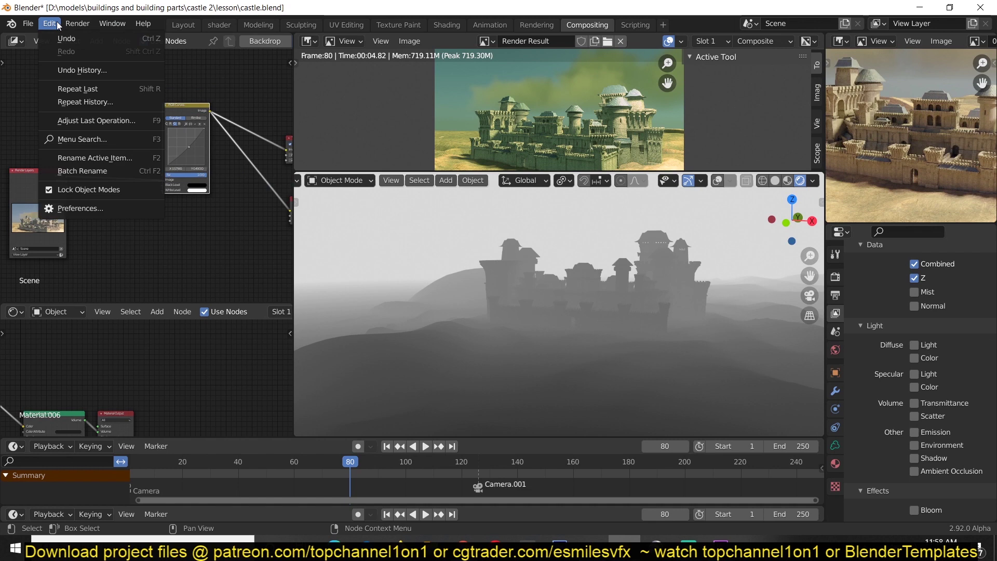
{"action": "left_click", "coordinate": [85, 204]}
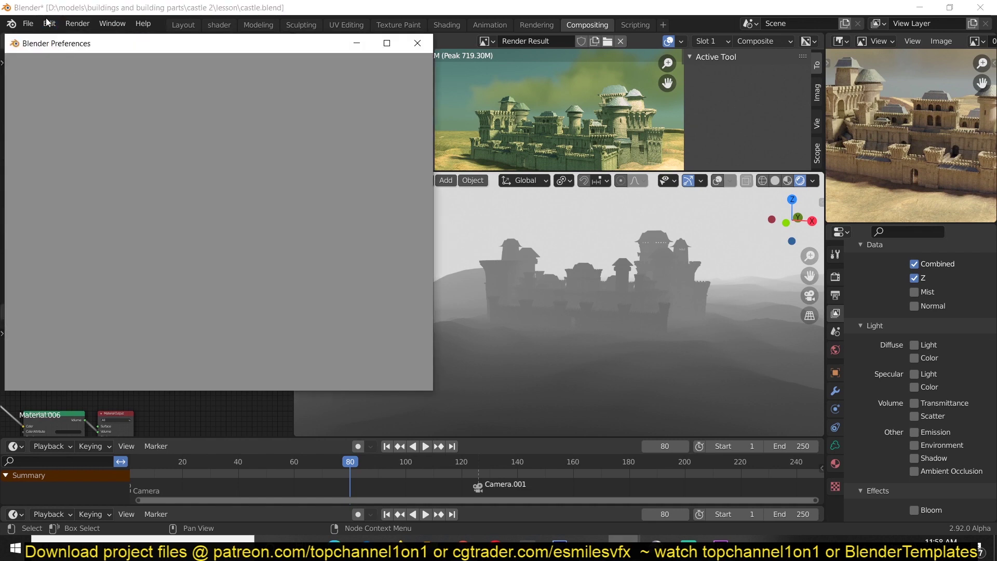
{"action": "left_click", "coordinate": [347, 82]}
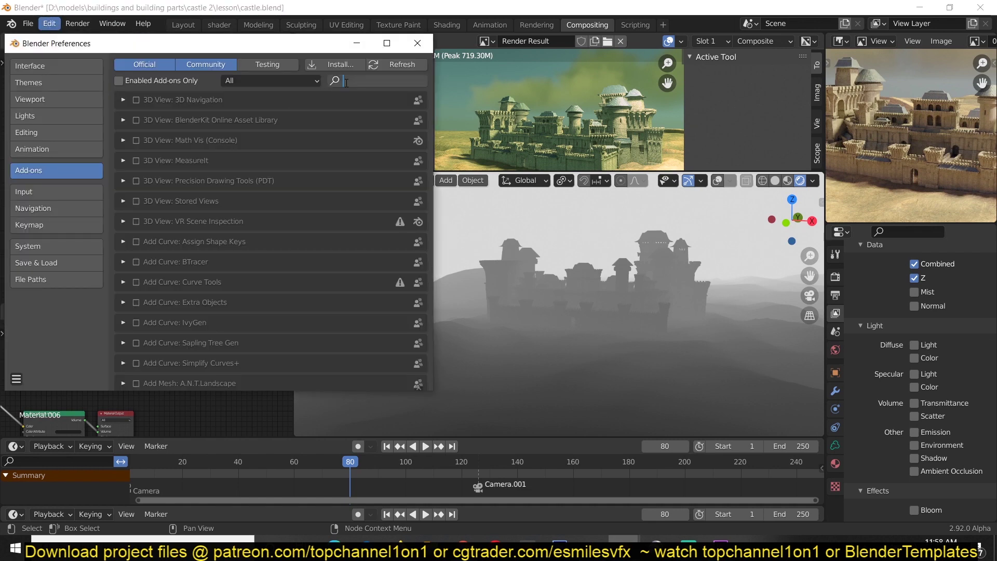
{"action": "type", "text": "no"}
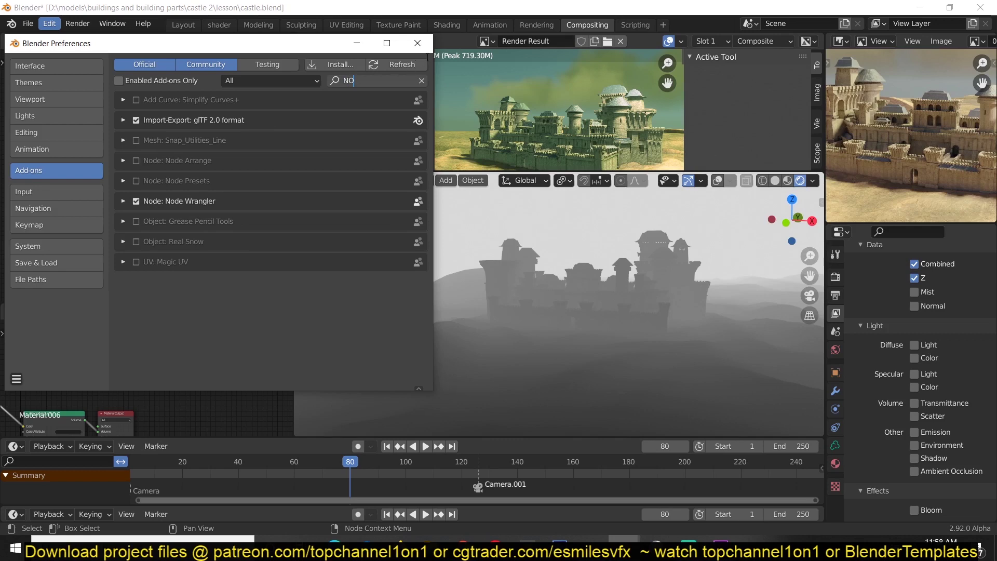
{"action": "left_click", "coordinate": [423, 45]}
Use Node Wrangler's viewer preview to cycle the Viewer input through the Render Layers Image, Alpha and Depth outputs.
{"action": "middle_click_drag", "start_coordinate": [91, 218], "coordinate": [182, 233]}
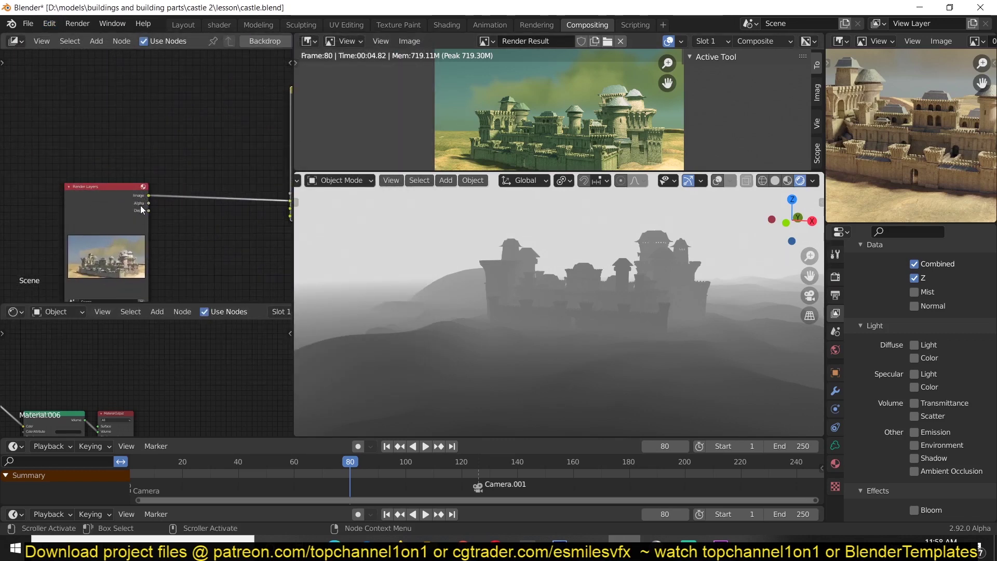
{"action": "middle_click_drag", "start_coordinate": [141, 207], "coordinate": [89, 197]}
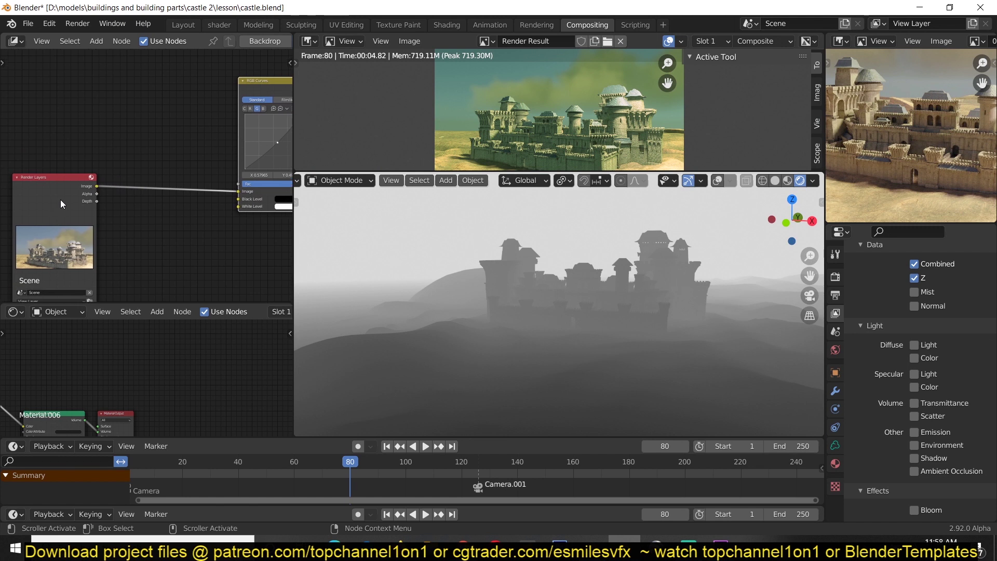
{"action": "left_click", "coordinate": [88, 197], "text": "ctrl+shift"}
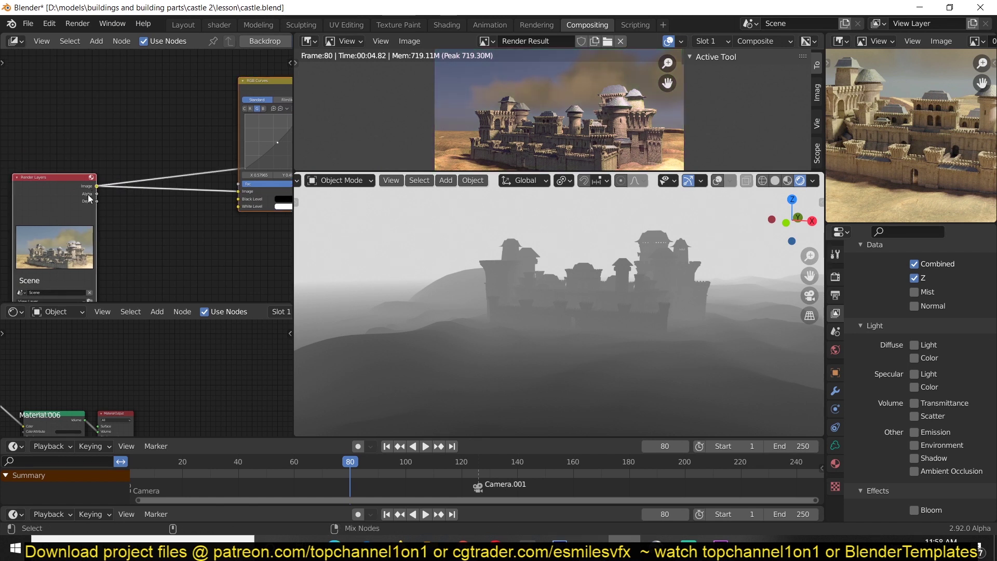
{"action": "left_click", "coordinate": [89, 200], "text": "ctrl+shift"}
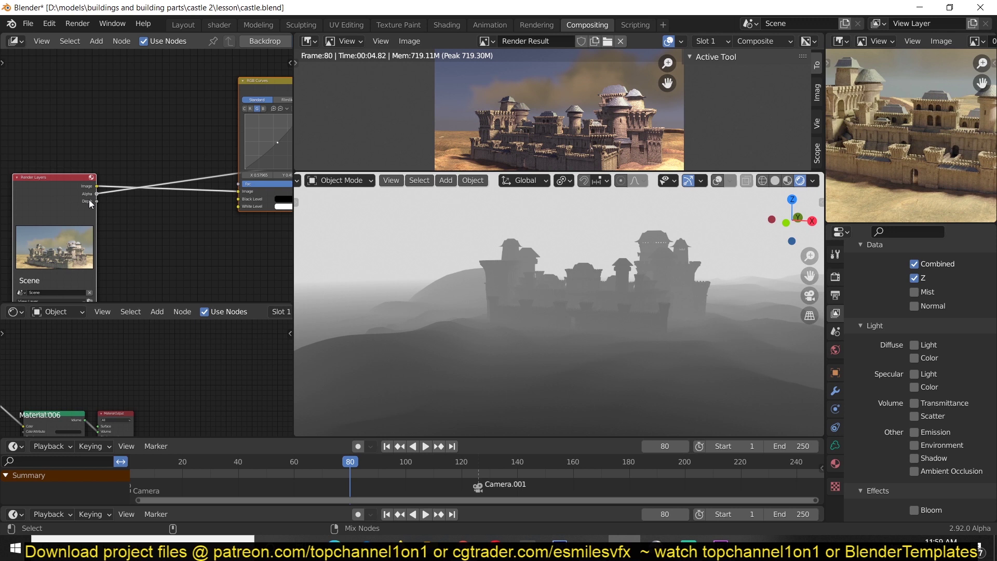
{"action": "scroll", "coordinate": [101, 204], "scroll_direction": "down", "scroll_amount": 2}
{"action": "middle_click_drag", "start_coordinate": [79, 214], "coordinate": [106, 213]}
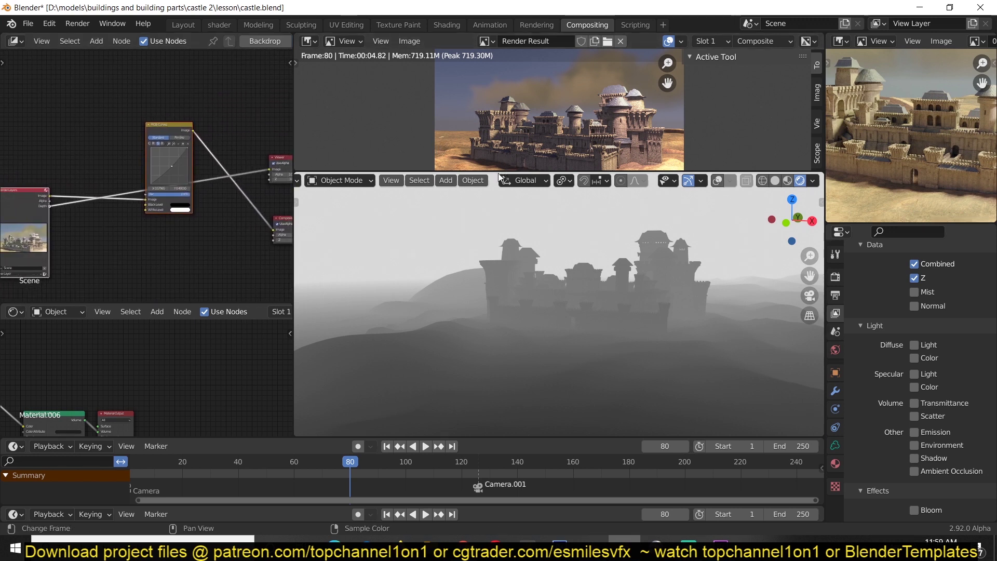
Change the 3D viewport area to an Image Editor showing the Viewer Node.
{"action": "mouse_move", "coordinate": [73, 227]}
{"action": "middle_mouse_down"}
{"action": "mouse_move", "coordinate": [51, 226]}
{"action": "mouse_move", "coordinate": [86, 225]}
{"action": "middle_mouse_up"}
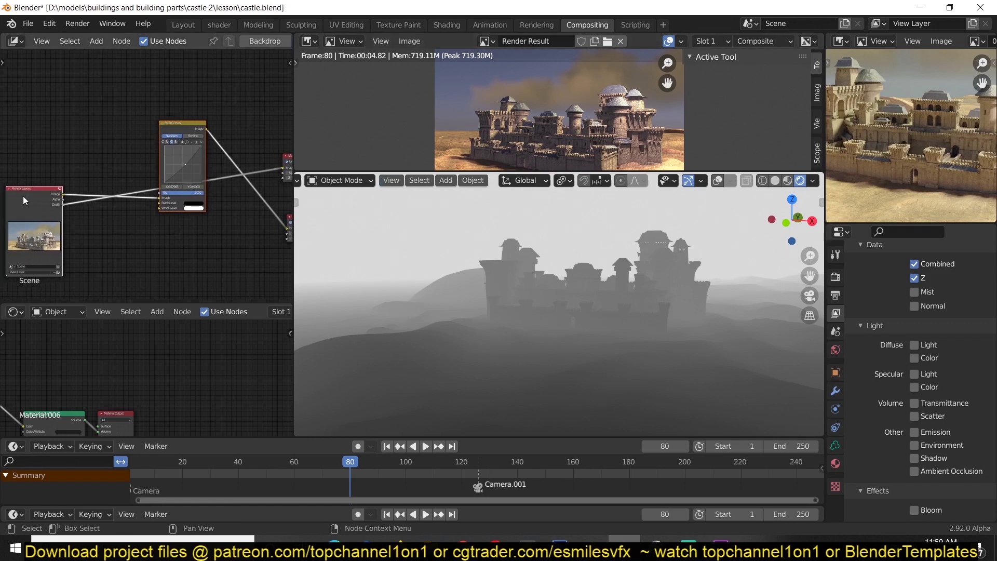
{"action": "middle_click_drag", "start_coordinate": [212, 220], "coordinate": [144, 225]}
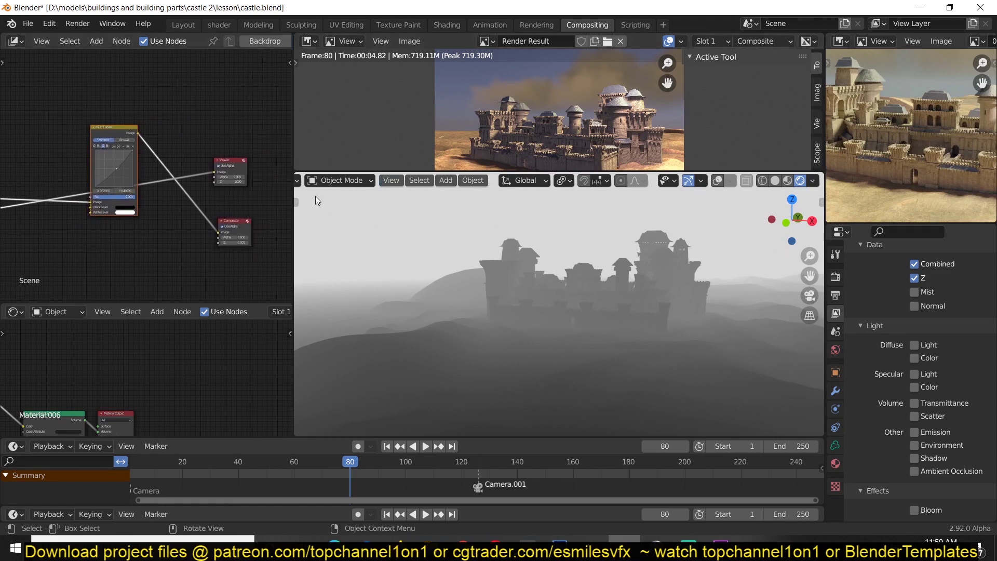
{"action": "scroll", "coordinate": [316, 182], "scroll_direction": "up", "scroll_amount": 2}
{"action": "left_click", "coordinate": [309, 181]}
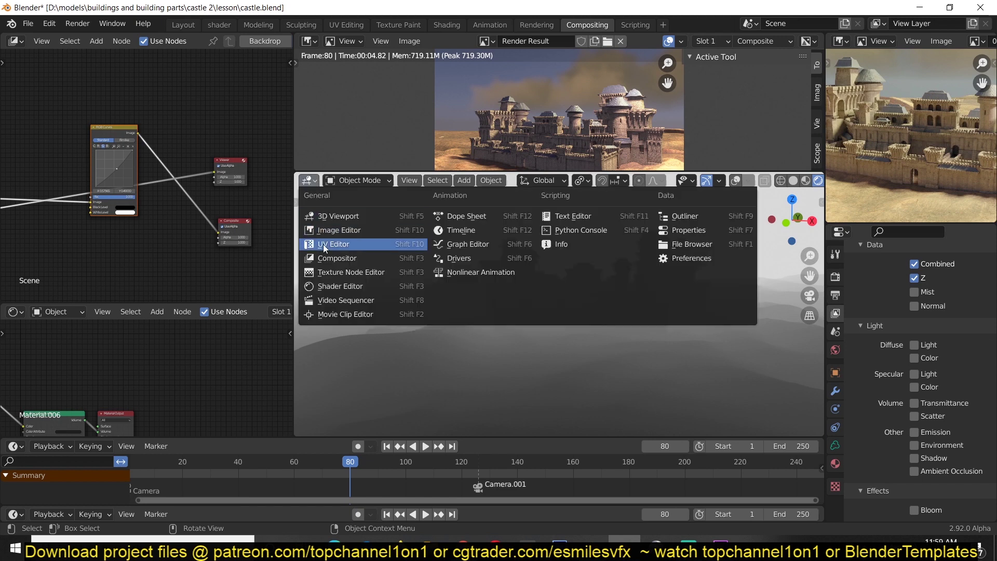
{"action": "left_click", "coordinate": [357, 229]}
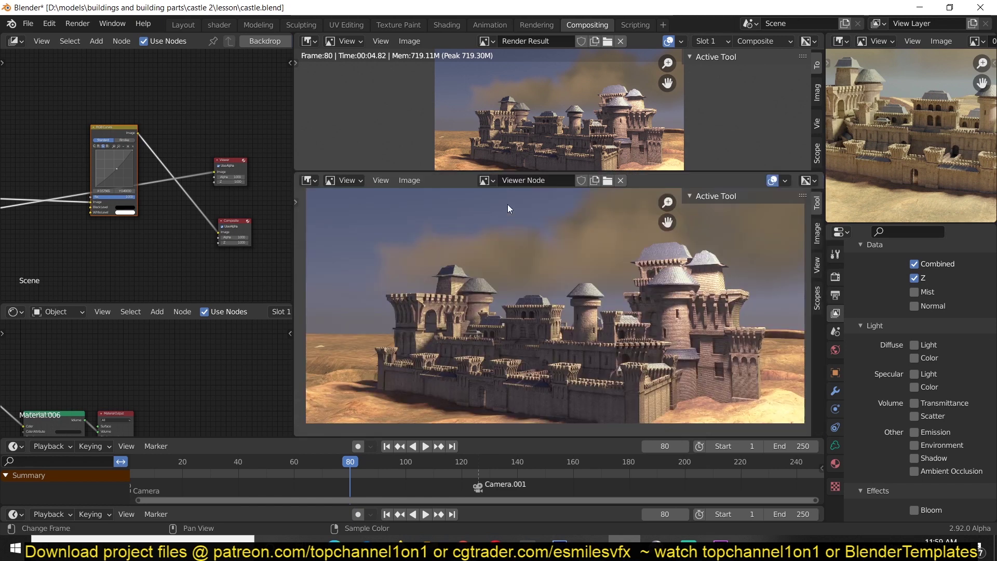
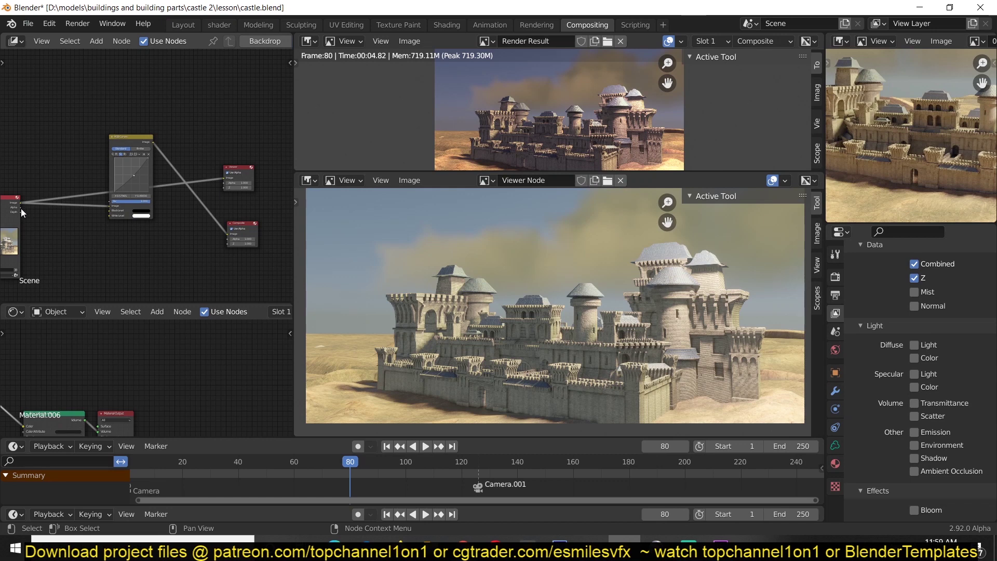
Connect the Render Layers Alpha output to Composite and cycle the Viewer input through the Render Layers outputs, ending on Image.
{"action": "left_click_drag", "start_coordinate": [21, 208], "coordinate": [229, 235]}
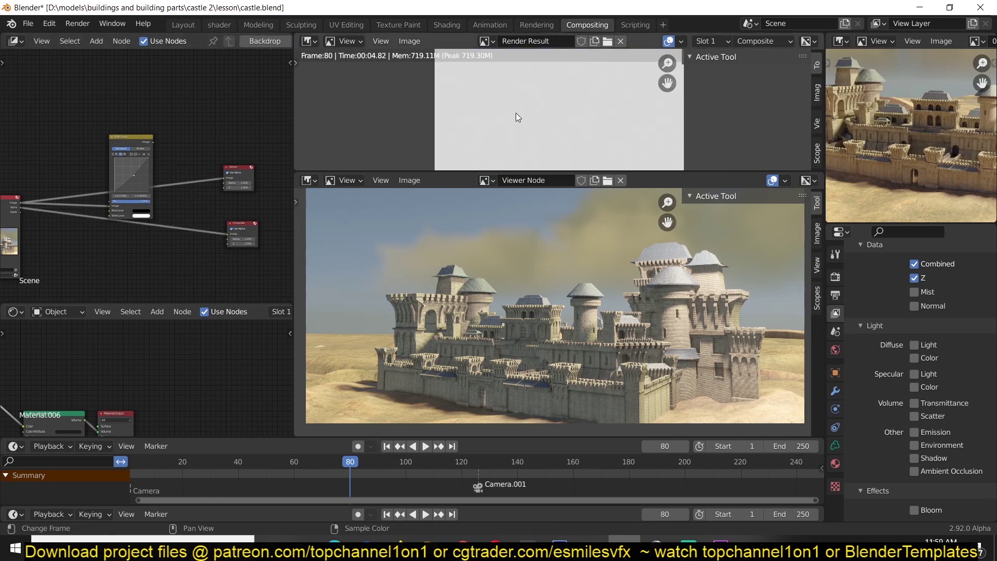
{"action": "middle_click_drag", "start_coordinate": [196, 248], "coordinate": [33, 246]}
{"action": "scroll", "coordinate": [78, 216], "scroll_direction": "down", "scroll_amount": 1}
{"action": "left_click", "coordinate": [60, 203], "text": "ctrl+shift"}
{"action": "left_click", "coordinate": [45, 222], "text": "ctrl+shift"}
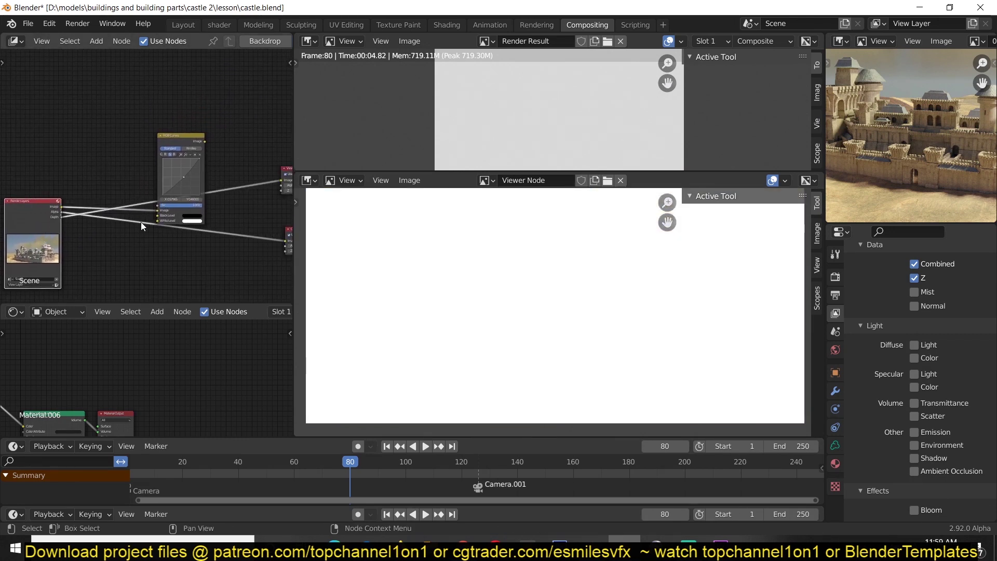
{"action": "left_click", "coordinate": [41, 218], "text": "ctrl+shift"}
{"action": "scroll", "coordinate": [270, 227], "scroll_direction": "down", "scroll_amount": 3, "text": "ctrl"}
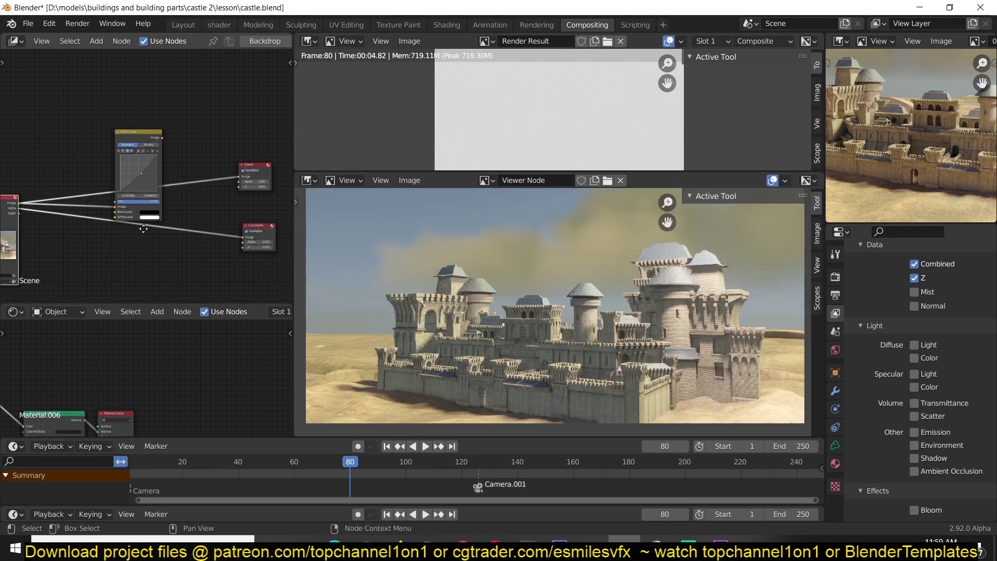
Connect the RGB Curves output to Composite and cycle the Viewer input through the Render Layers outputs, ending on Depth.
{"action": "left_click_drag", "start_coordinate": [141, 139], "coordinate": [222, 238]}
{"action": "scroll", "coordinate": [130, 237], "scroll_direction": "up", "scroll_amount": 4, "text": "ctrl"}
{"action": "left_click", "coordinate": [67, 216], "text": "ctrl+shift"}
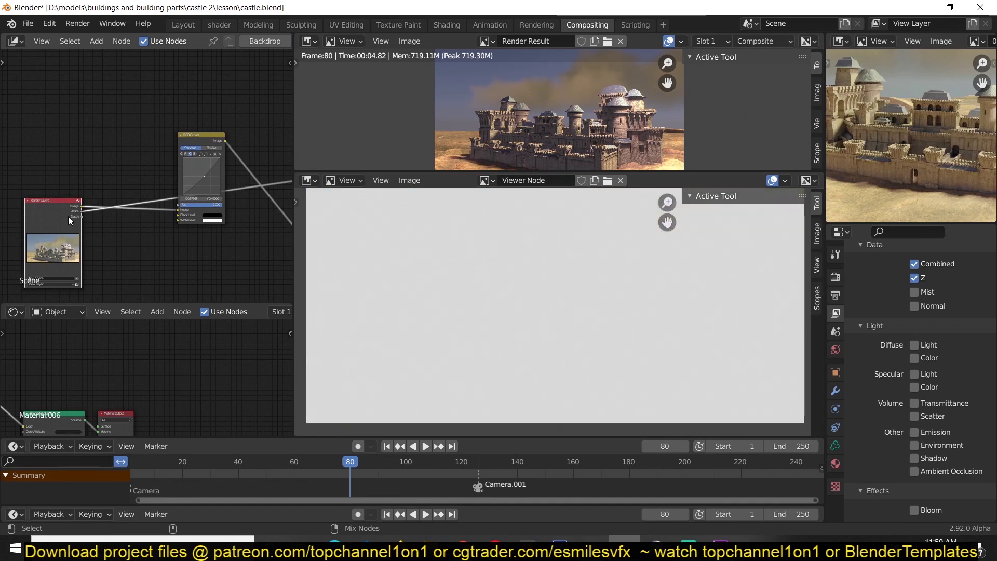
{"action": "left_click", "coordinate": [67, 216], "text": "ctrl+shift"}
{"action": "scroll", "coordinate": [94, 219], "scroll_direction": "up", "scroll_amount": 2}
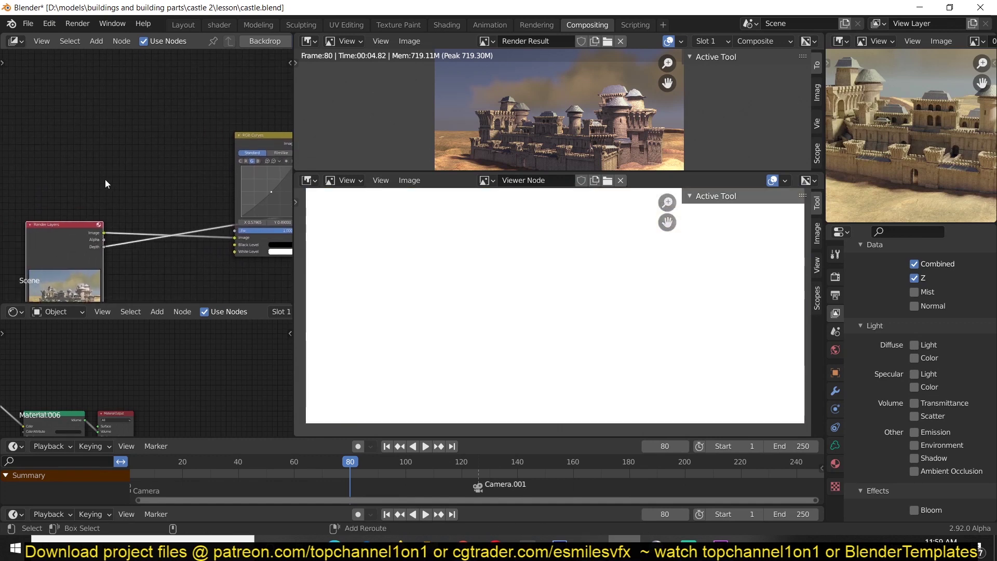
Add a ColorRamp converter node below RGB Curves and connect the Render Layers Image output to its Fac input.
{"action": "middle_click_drag", "start_coordinate": [177, 191], "coordinate": [144, 190]}
{"action": "key", "text": "shift+a"}
{"action": "mouse_move", "coordinate": [74, 244]}
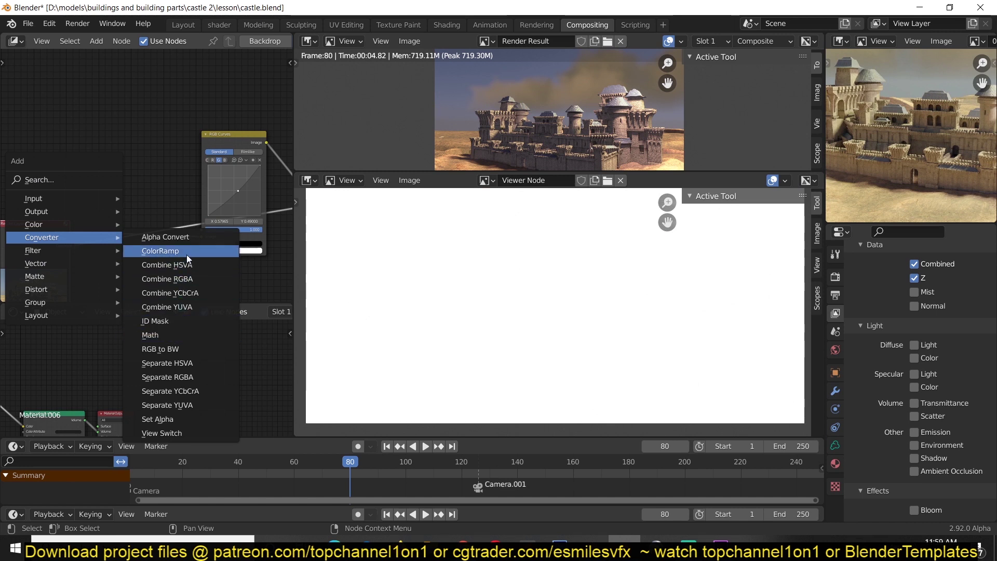
{"action": "left_click", "coordinate": [186, 254]}
{"action": "left_click", "coordinate": [120, 275]}
{"action": "middle_click_drag", "start_coordinate": [84, 229], "coordinate": [87, 172]}
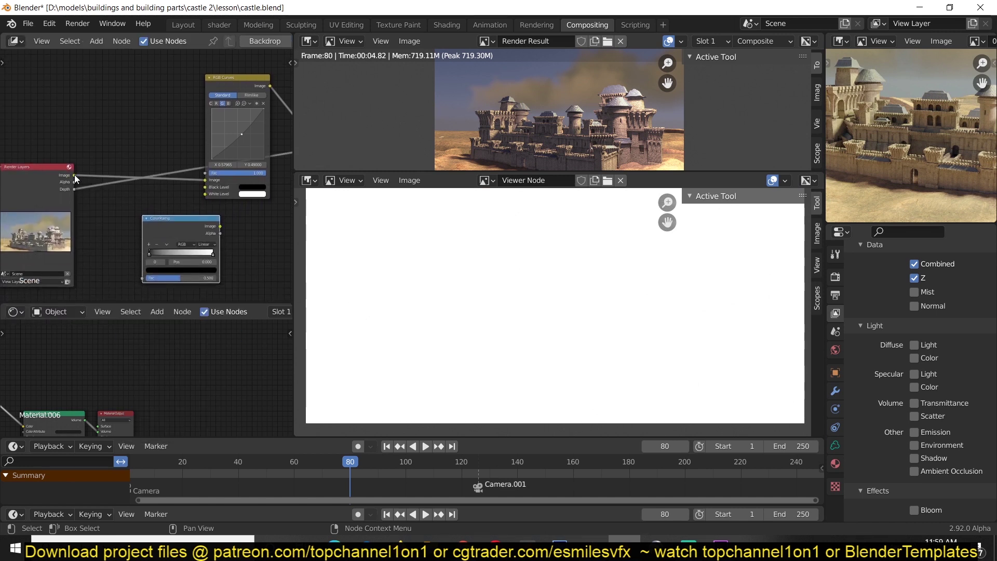
{"action": "left_click_drag", "start_coordinate": [75, 189], "coordinate": [142, 279]}
{"action": "middle_click_drag", "start_coordinate": [190, 254], "coordinate": [107, 226]}
{"action": "scroll", "coordinate": [129, 210], "scroll_direction": "down", "scroll_amount": 1}
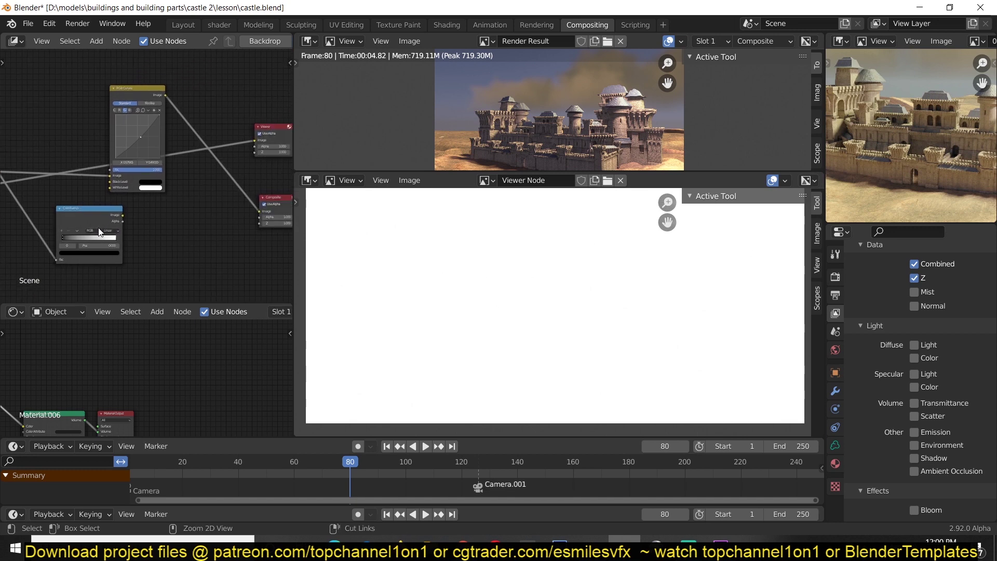
Preview the ColorRamp node's Image and Alpha outputs through the Viewer node.
{"action": "left_click", "coordinate": [101, 217], "text": "ctrl+shift"}
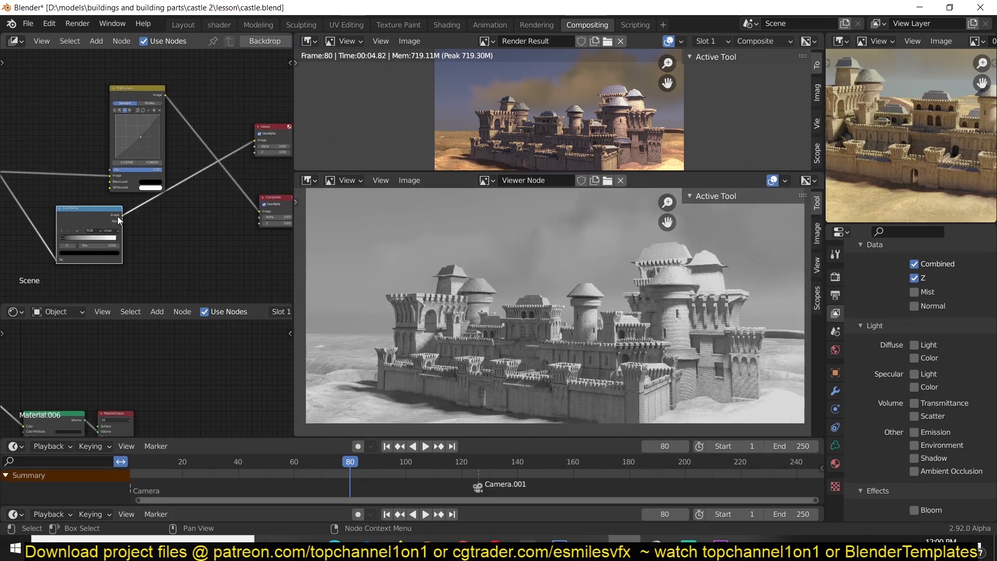
{"action": "scroll", "coordinate": [129, 213], "scroll_direction": "down", "scroll_amount": 1}
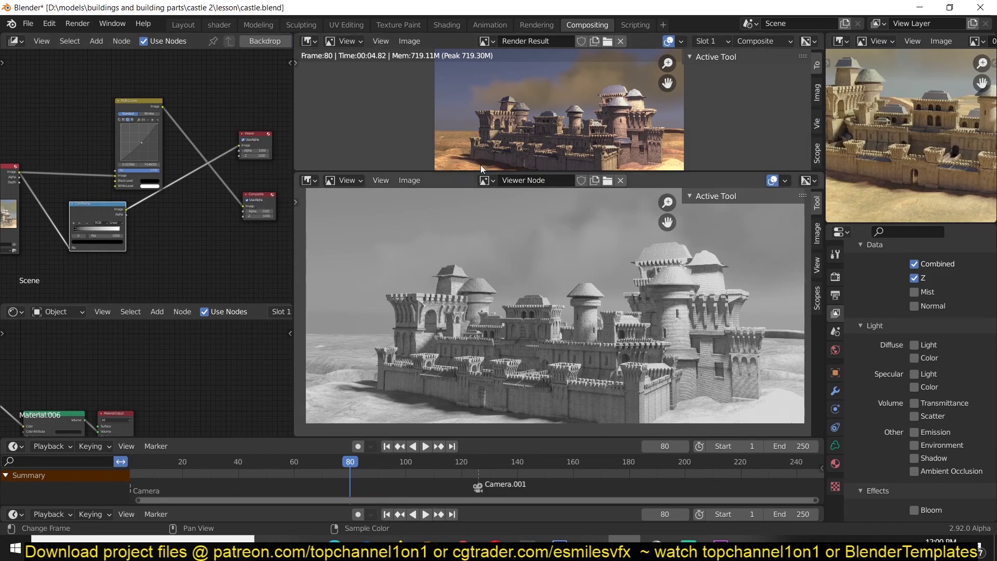
{"action": "scroll", "coordinate": [143, 236], "scroll_direction": "up", "scroll_amount": 1}
{"action": "left_click", "coordinate": [93, 223], "text": "ctrl+shift"}
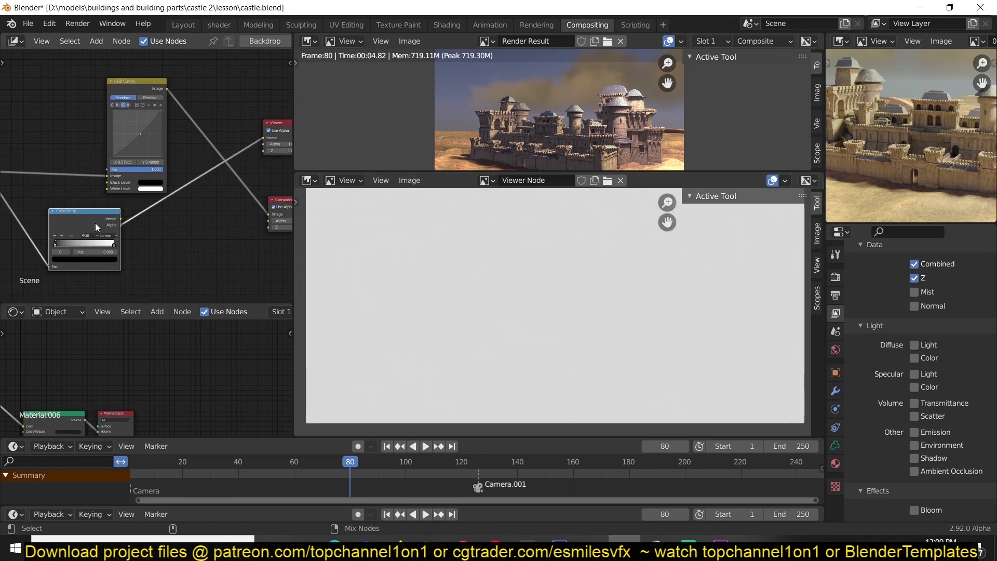
{"action": "scroll", "coordinate": [147, 192], "scroll_direction": "down", "scroll_amount": 1}
{"action": "scroll", "coordinate": [194, 188], "scroll_direction": "up", "scroll_amount": 1}
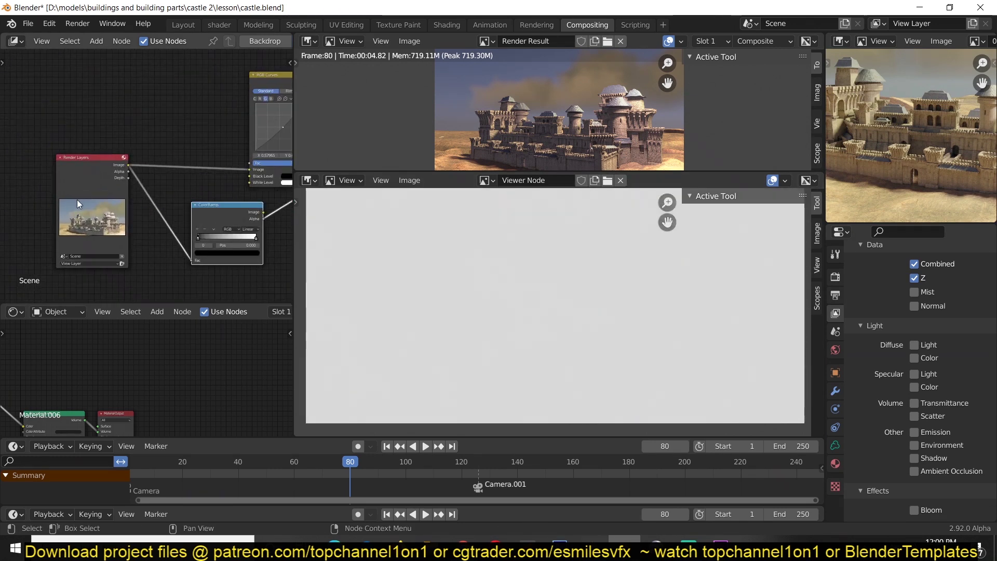
Enable all Diffuse, Specular and Volume light passes plus Emission, Environment, Shadow and Ambient Occlusion for the view layer.
{"action": "scroll", "coordinate": [77, 200], "scroll_direction": "up", "scroll_amount": 2}
{"action": "scroll", "coordinate": [104, 183], "scroll_direction": "up", "scroll_amount": 2}
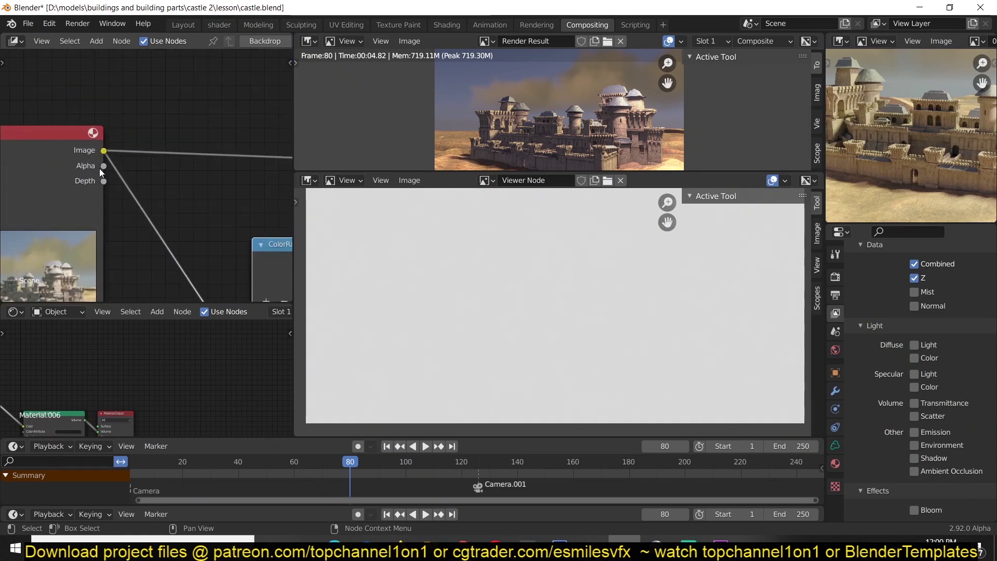
{"action": "scroll", "coordinate": [101, 168], "scroll_direction": "down", "scroll_amount": 3}
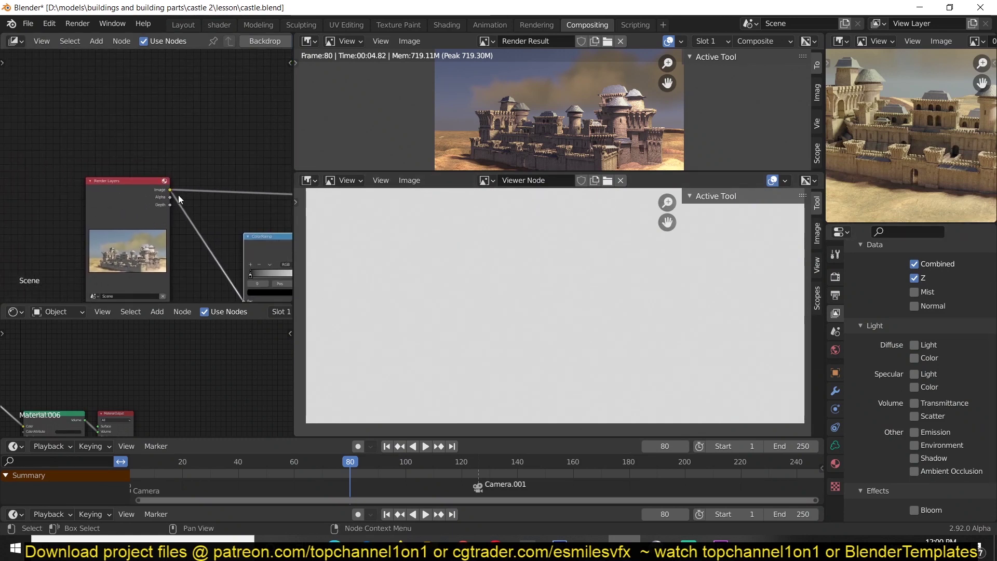
{"action": "left_click_drag", "start_coordinate": [914, 345], "coordinate": [924, 473]}
{"action": "scroll", "coordinate": [120, 164], "scroll_direction": "up", "scroll_amount": 3}
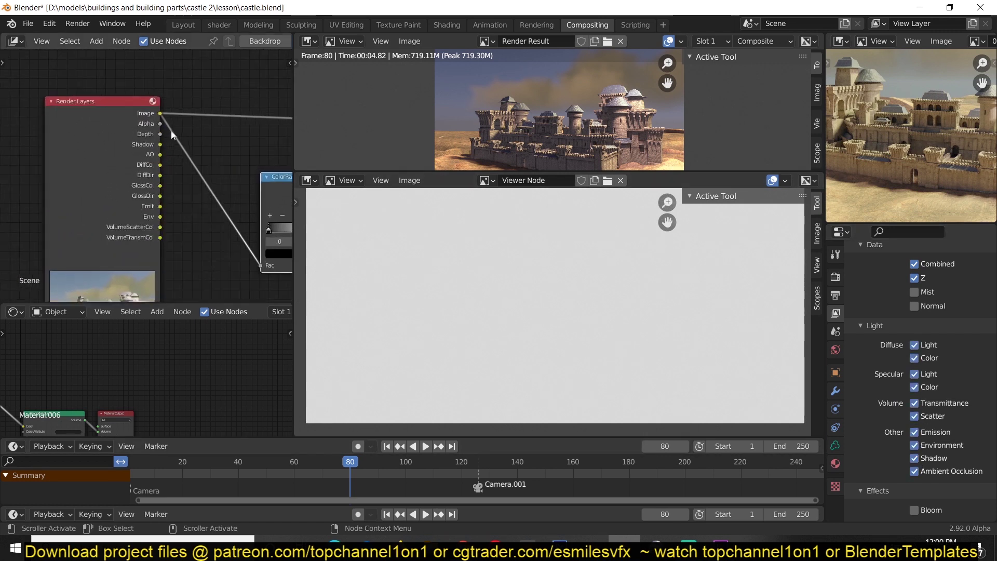
Preview the Render Layers AO, DiffCol, DiffDir and Emit passes through the Viewer node.
{"action": "scroll", "coordinate": [162, 193], "scroll_direction": "up", "scroll_amount": 2}
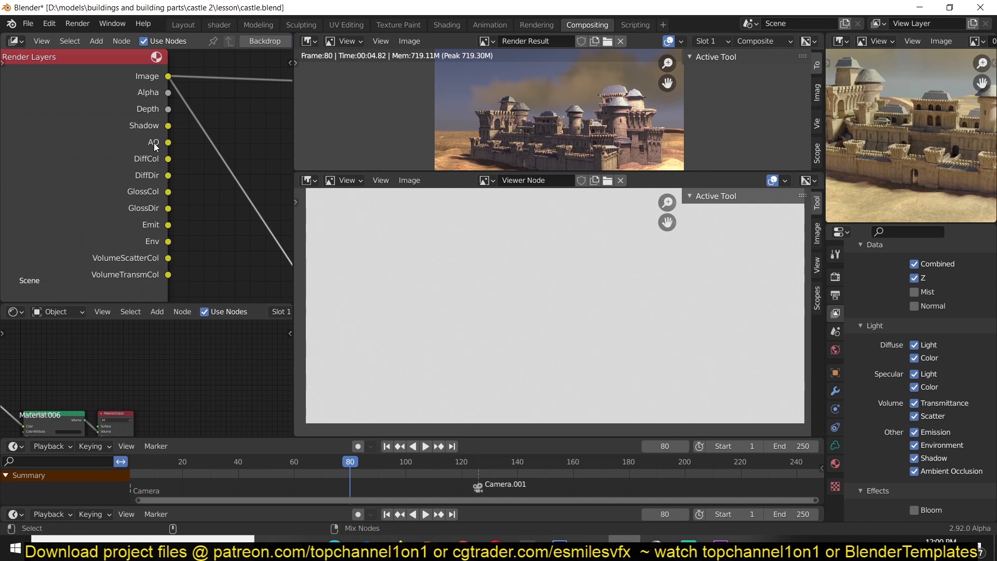
{"action": "left_click", "coordinate": [154, 143], "text": "ctrl+shift"}
{"action": "left_click", "coordinate": [154, 157], "text": "ctrl+shift"}
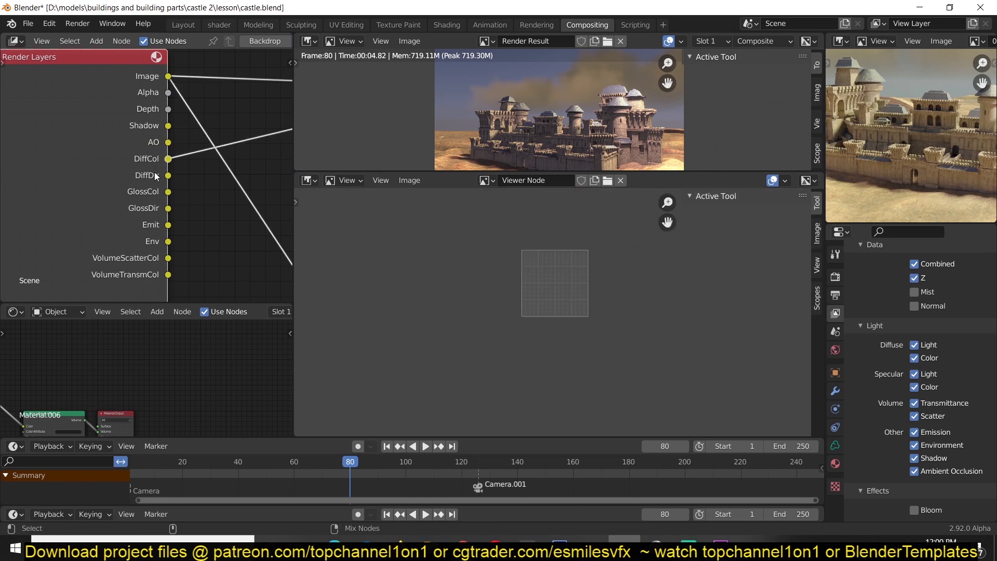
{"action": "left_click", "coordinate": [154, 176], "text": "ctrl+shift"}
{"action": "left_click", "coordinate": [158, 229], "text": "ctrl+shift"}
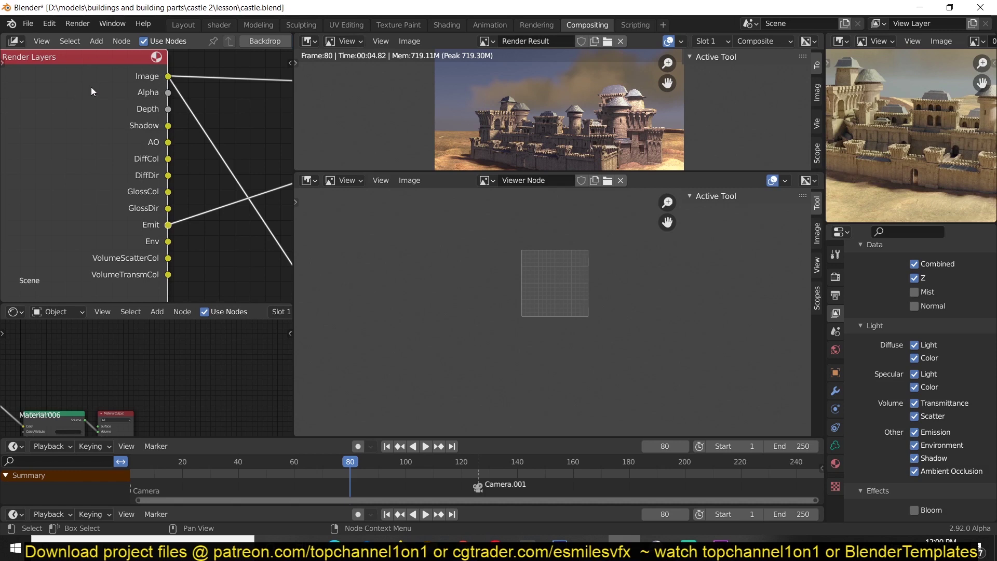
Cycle the Viewer input repeatedly through all Render Layers outputs, ending on the Shadow pass.
{"action": "scroll", "coordinate": [174, 223], "scroll_direction": "down", "scroll_amount": 2}
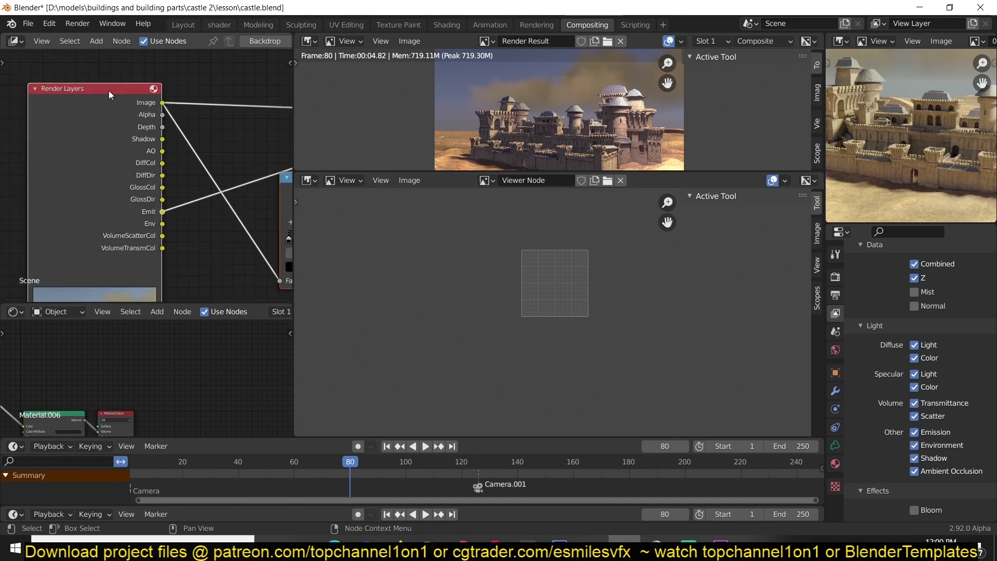
{"action": "left_click", "coordinate": [108, 91], "text": "ctrl+shift"}
{"action": "left_click", "coordinate": [108, 90], "text": "ctrl+shift"}
{"action": "left_click", "coordinate": [108, 90], "text": "ctrl+shift"}
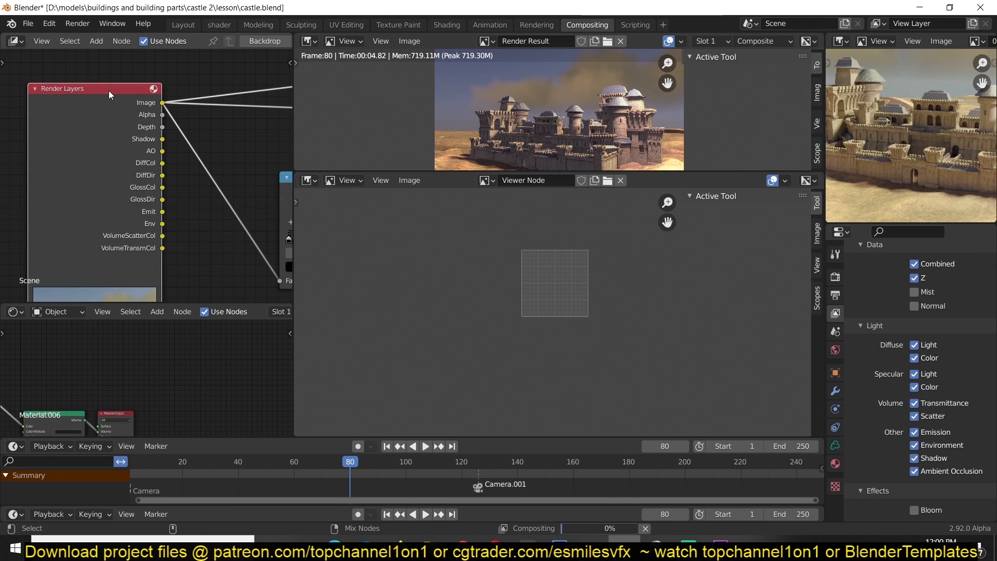
{"action": "left_click", "coordinate": [108, 90], "text": "ctrl+shift"}
{"action": "left_click", "coordinate": [108, 91], "text": "ctrl+shift"}
{"action": "left_click", "coordinate": [108, 90], "text": "ctrl+shift"}
{"action": "left_click", "coordinate": [108, 91], "text": "ctrl+shift"}
{"action": "left_click", "coordinate": [108, 90], "text": "ctrl+shift"}
{"action": "left_click", "coordinate": [108, 90], "text": "ctrl+shift"}
{"action": "left_click", "coordinate": [108, 91], "text": "ctrl+shift"}
{"action": "left_click", "coordinate": [108, 90], "text": "ctrl+shift"}
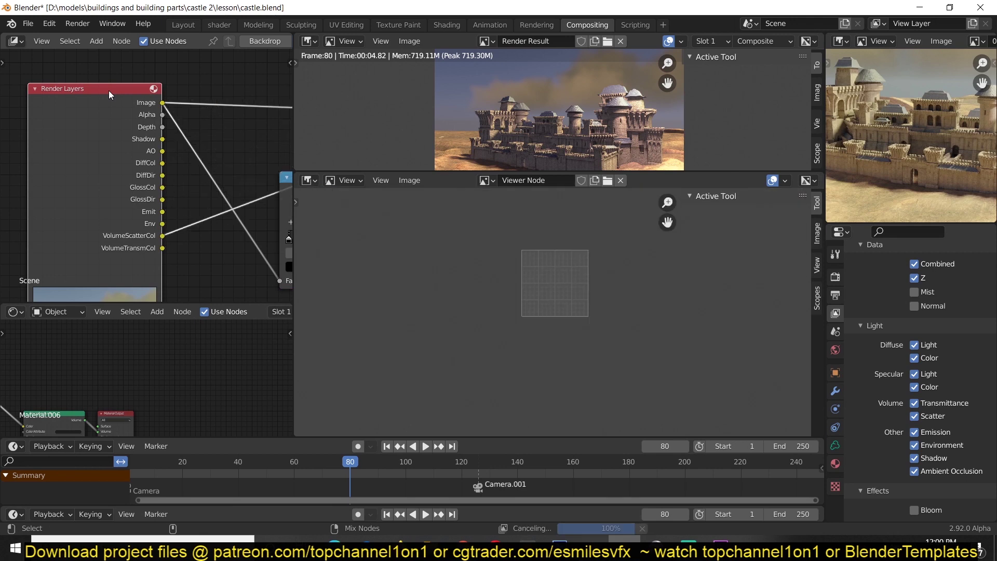
{"action": "left_click", "coordinate": [108, 90], "text": "ctrl+shift"}
{"action": "left_click", "coordinate": [108, 90], "text": "ctrl+shift"}
{"action": "left_click", "coordinate": [108, 91], "text": "ctrl+shift"}
{"action": "left_click", "coordinate": [108, 91], "text": "ctrl+shift"}
{"action": "left_click", "coordinate": [108, 91], "text": "ctrl+shift"}
{"action": "left_click", "coordinate": [108, 91], "text": "ctrl+shift"}
{"action": "left_click", "coordinate": [108, 90], "text": "ctrl+shift"}
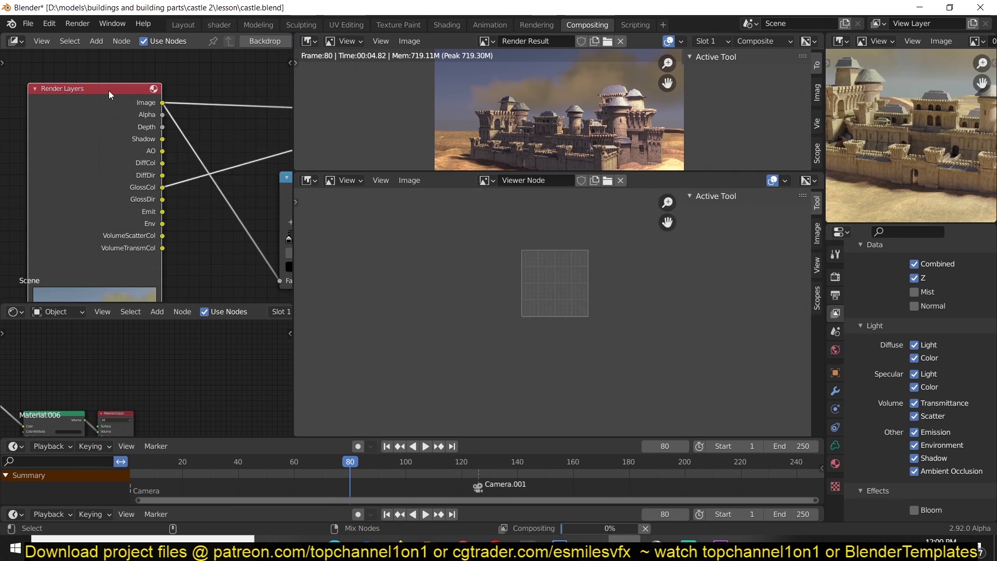
{"action": "left_click", "coordinate": [108, 90], "text": "ctrl+shift"}
{"action": "left_click", "coordinate": [108, 91], "text": "ctrl+shift"}
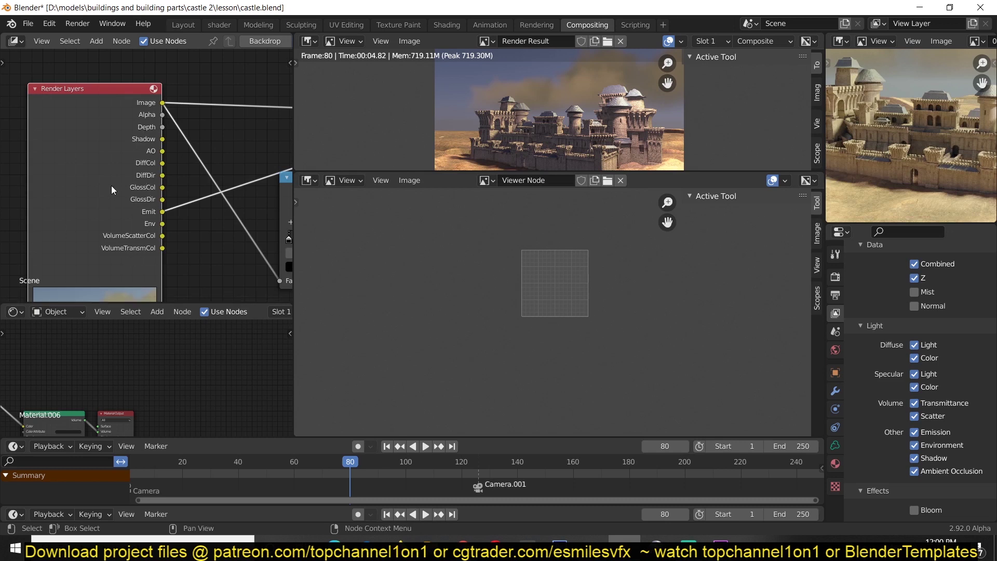
{"action": "left_click", "coordinate": [148, 139], "text": "ctrl+shift"}
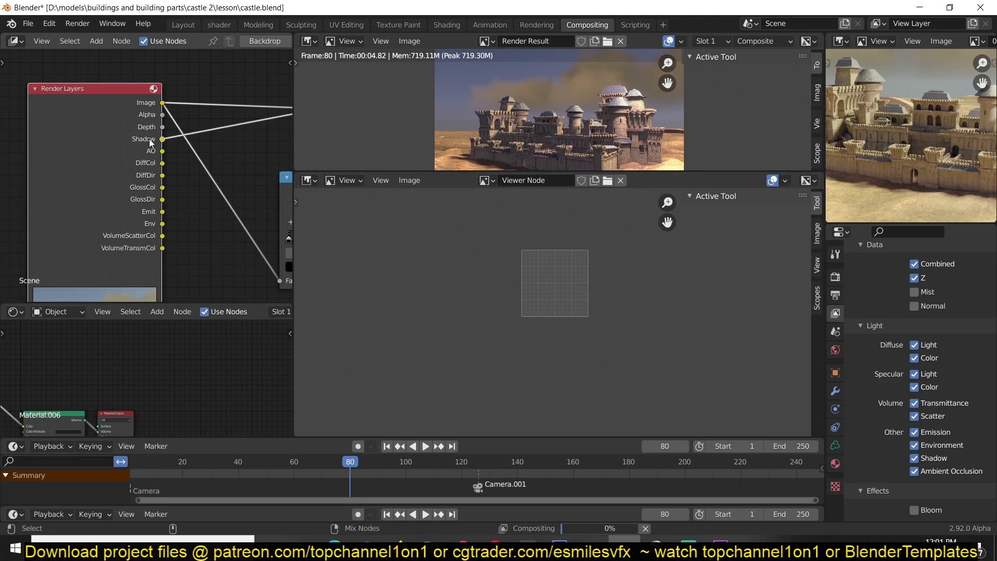
Add a Split Viewer output node above the Viewer node.
{"action": "scroll", "coordinate": [153, 151], "scroll_direction": "down", "scroll_amount": 2}
{"action": "scroll", "coordinate": [157, 163], "scroll_direction": "down", "scroll_amount": 2}
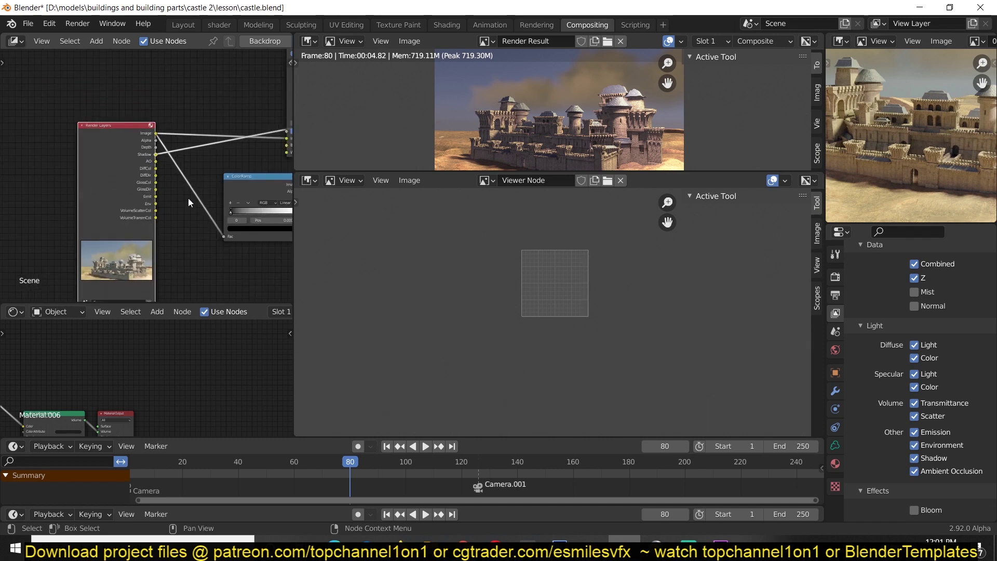
{"action": "middle_click_drag", "start_coordinate": [188, 197], "coordinate": [88, 207]}
{"action": "middle_click_drag", "start_coordinate": [158, 182], "coordinate": [45, 203]}
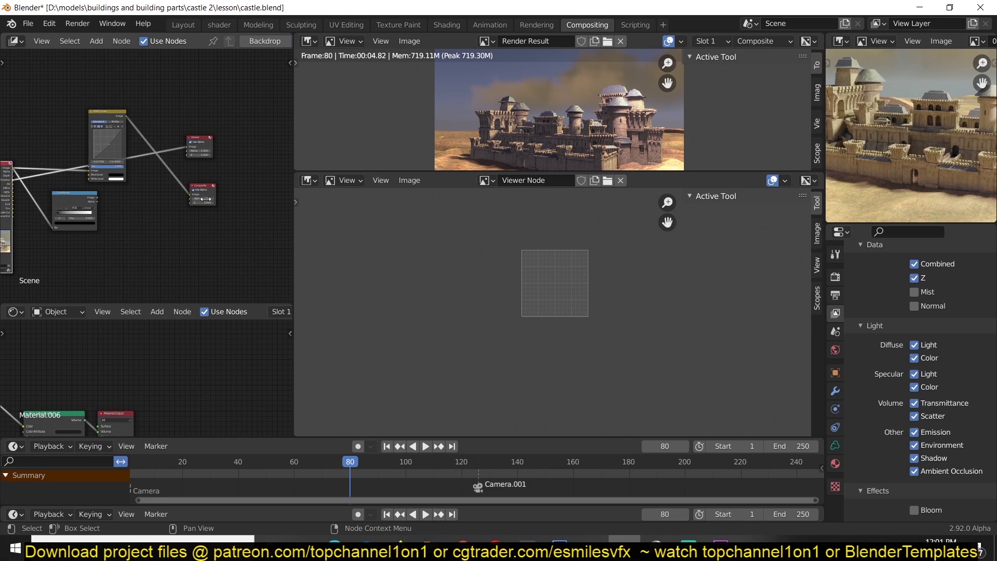
{"action": "scroll", "coordinate": [176, 176], "scroll_direction": "up", "scroll_amount": 3}
{"action": "key", "text": "shift+a"}
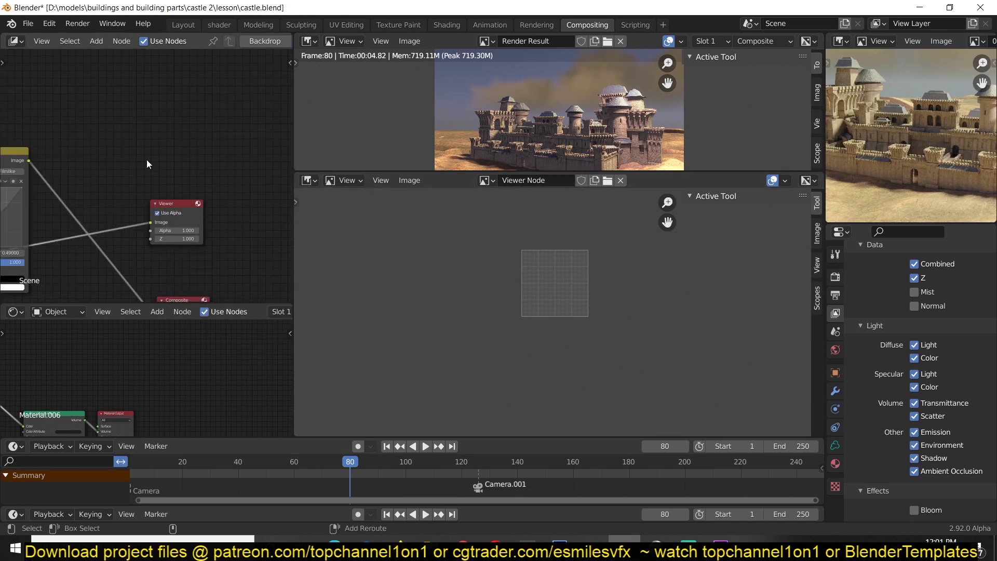
{"action": "key", "text": "shift+a"}
{"action": "mouse_move", "coordinate": [102, 136]}
{"action": "left_click", "coordinate": [211, 176]}
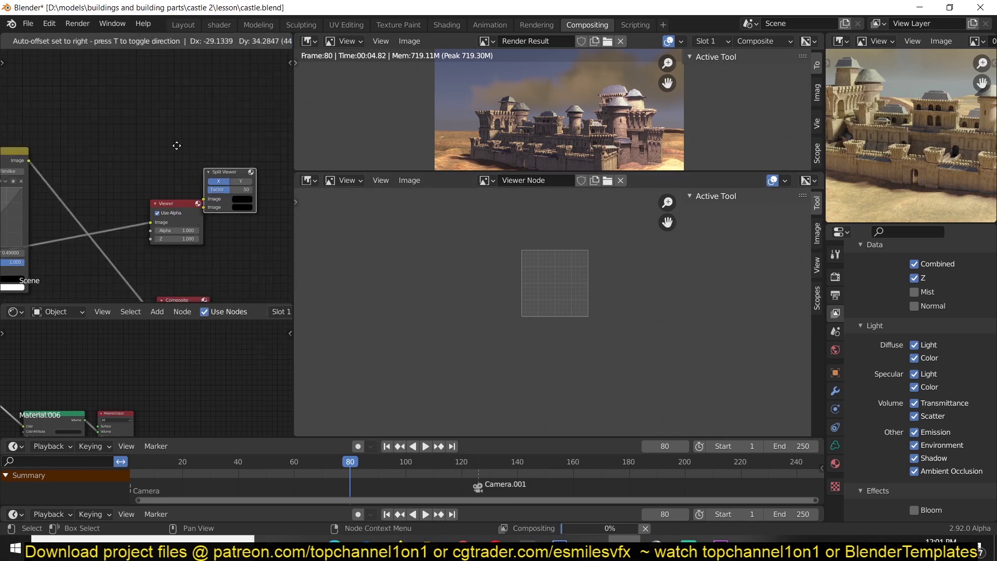
{"action": "left_click", "coordinate": [137, 99]}
Connect the RGB Curves and Render Layers Image outputs to the Split Viewer's two Image inputs, and move RGB Curves up out of the way.
{"action": "middle_click_drag", "start_coordinate": [82, 149], "coordinate": [152, 147]}
{"action": "left_click_drag", "start_coordinate": [105, 157], "coordinate": [238, 147]}
{"action": "scroll", "coordinate": [249, 135], "scroll_direction": "down", "scroll_amount": 3}
{"action": "scroll", "coordinate": [159, 189], "scroll_direction": "up", "scroll_amount": 1}
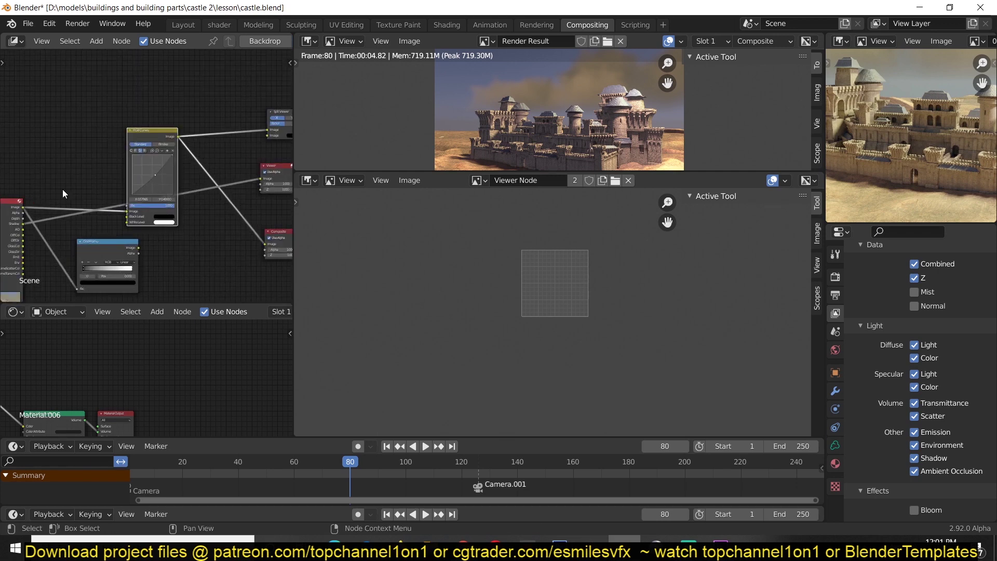
{"action": "left_click_drag", "start_coordinate": [21, 211], "coordinate": [255, 140]}
{"action": "left_click_drag", "start_coordinate": [150, 134], "coordinate": [146, 56]}
Detach the Composite and Viewer nodes from their incoming links.
{"action": "middle_click_drag", "start_coordinate": [233, 178], "coordinate": [161, 181]}
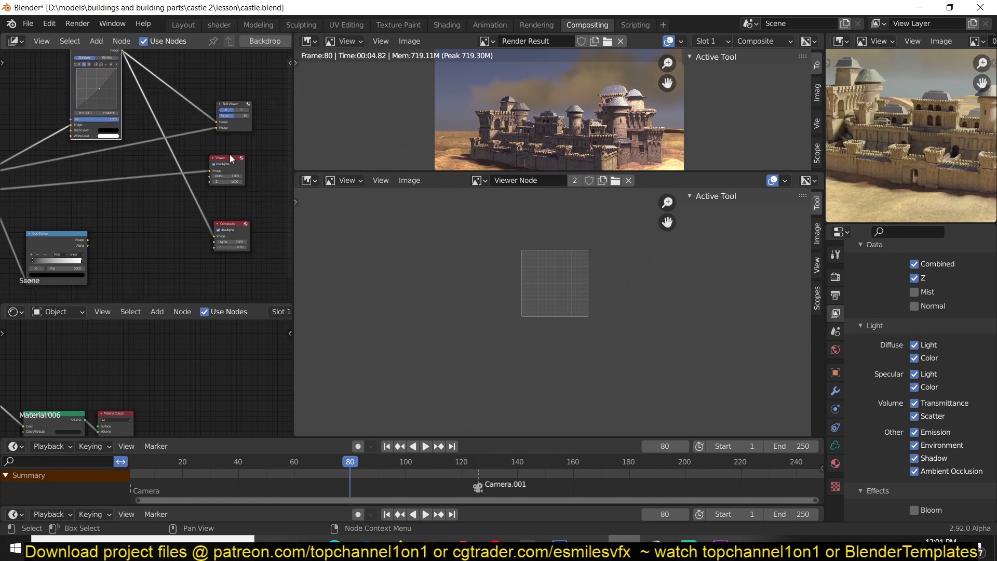
{"action": "left_click", "coordinate": [227, 173]}
{"action": "left_click_drag", "start_coordinate": [225, 228], "coordinate": [233, 234], "text": "alt"}
{"action": "left_click_drag", "start_coordinate": [230, 161], "coordinate": [244, 170], "text": "alt"}
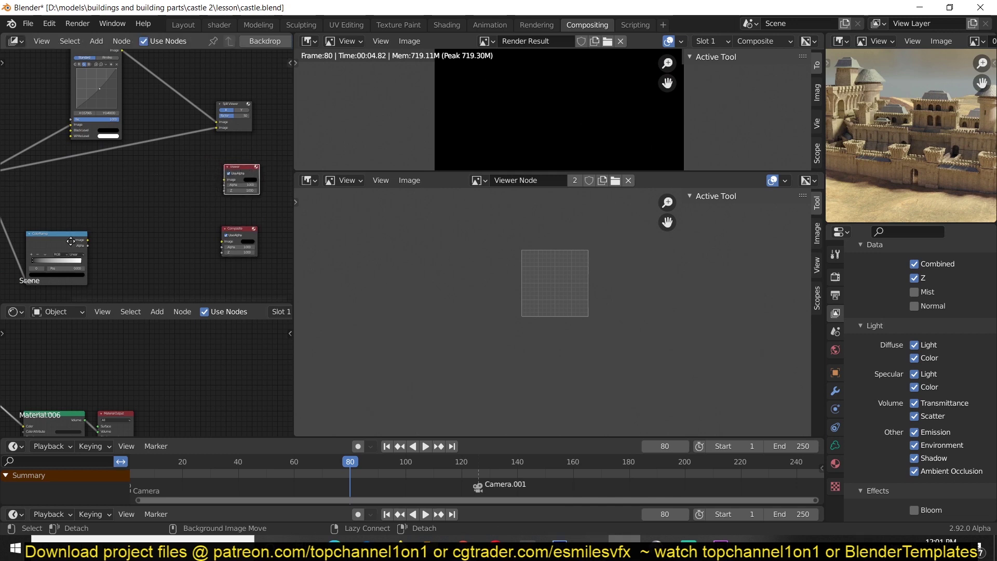
Delete the ColorRamp node.
{"action": "left_click_drag", "start_coordinate": [70, 238], "coordinate": [108, 242]}
{"action": "key", "text": "x"}
{"action": "scroll", "coordinate": [98, 224], "scroll_direction": "up", "scroll_amount": 2}
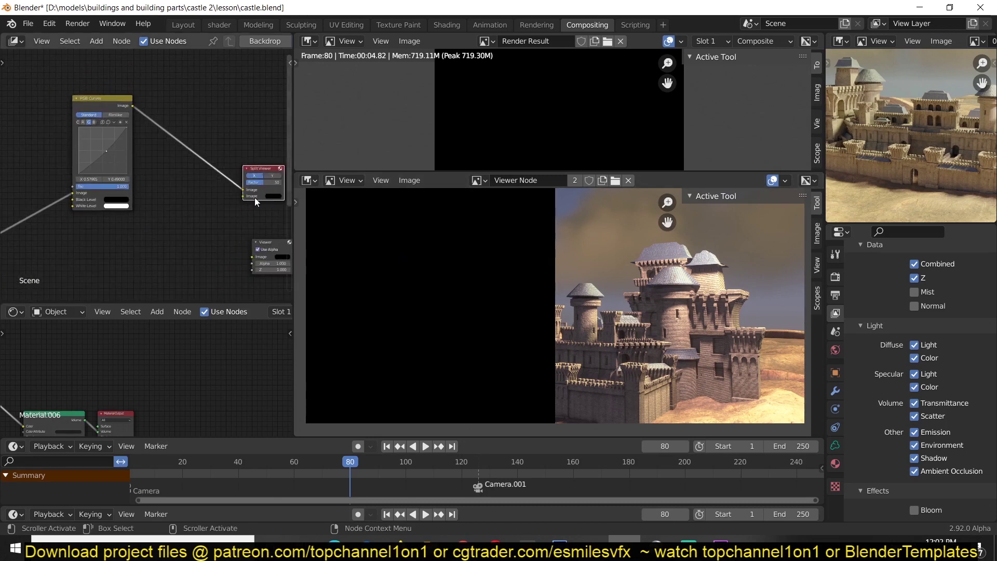
Change the colour of the Split Viewer's second Image input from black to a bright green.
{"action": "scroll", "coordinate": [255, 201], "scroll_direction": "up", "scroll_amount": 3}
{"action": "left_click", "coordinate": [208, 236]}
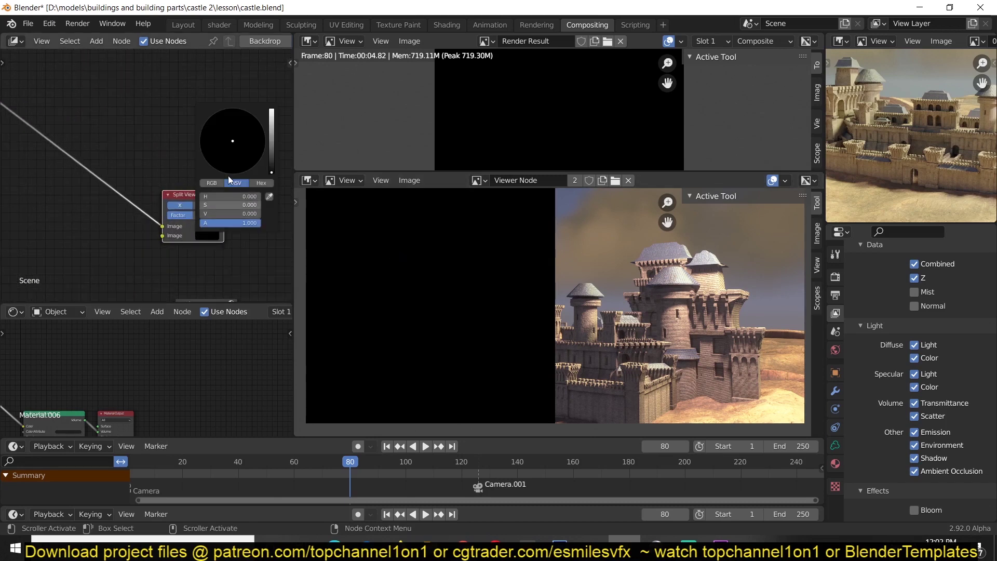
{"action": "left_click", "coordinate": [270, 128]}
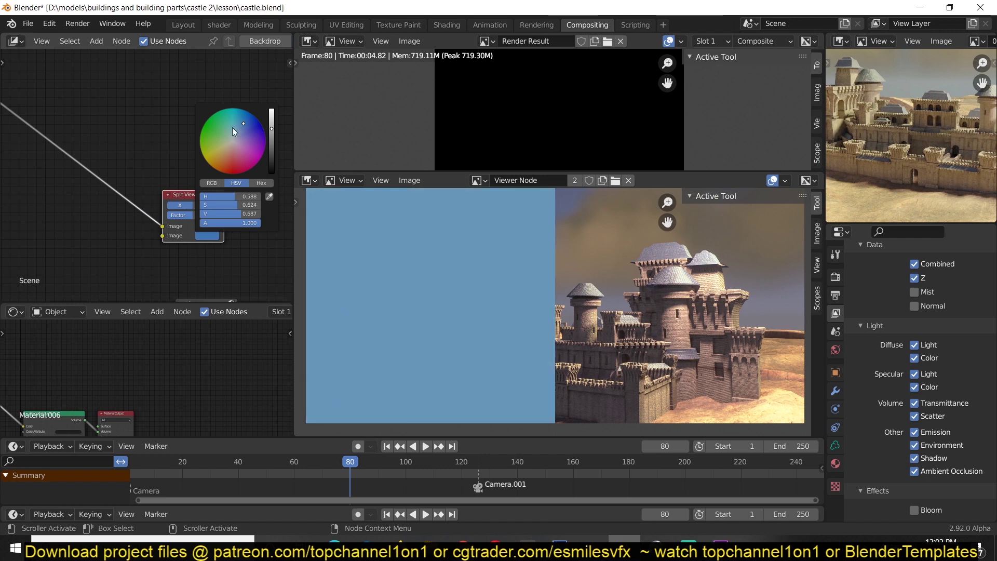
{"action": "left_click_drag", "start_coordinate": [232, 127], "coordinate": [206, 137]}
{"action": "scroll", "coordinate": [189, 254], "scroll_direction": "down", "scroll_amount": 5}
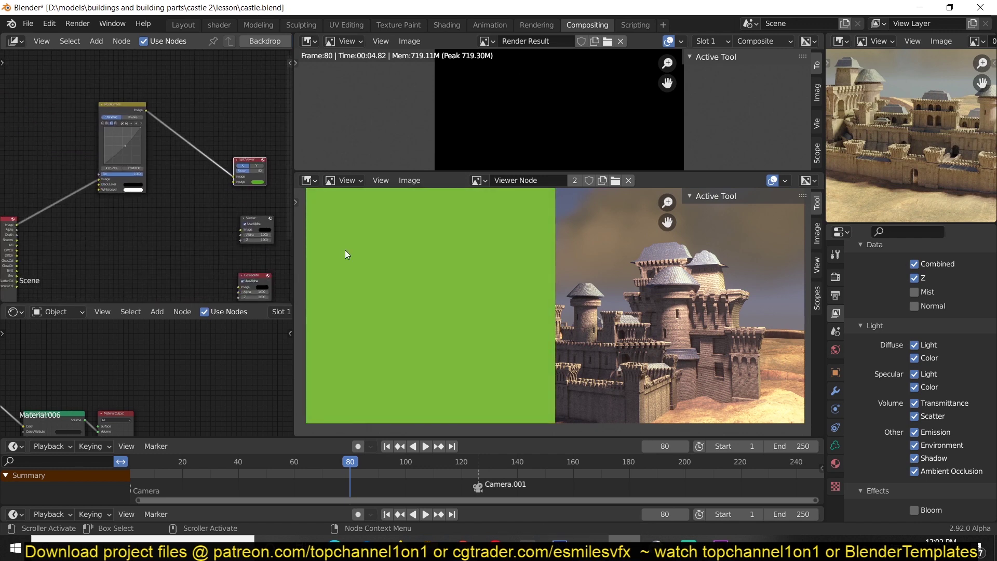
Connect the Render Layers Image output to the Split Viewer's second Image input, and split along Y with a factor of 46.
{"action": "left_click_drag", "start_coordinate": [18, 229], "coordinate": [234, 182]}
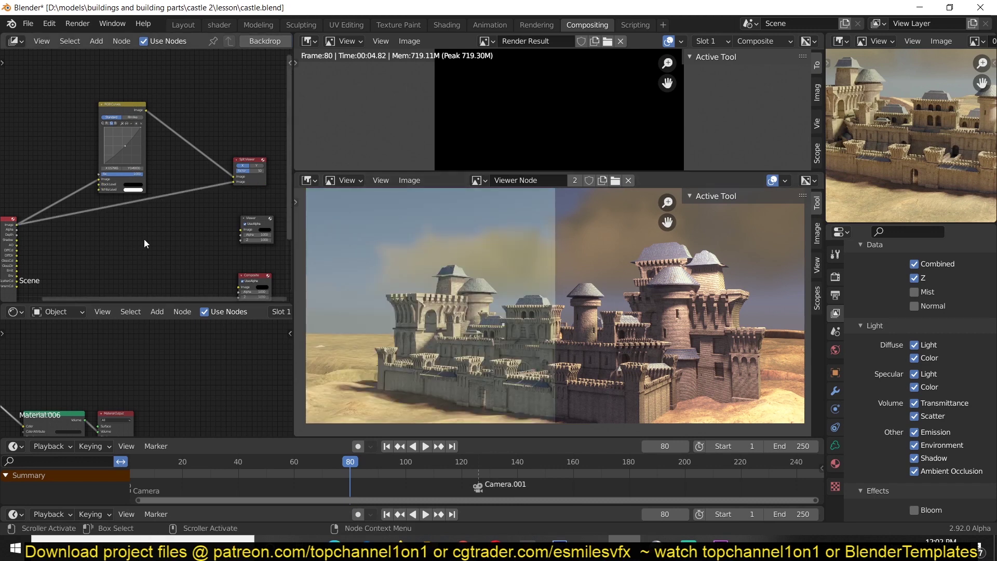
{"action": "scroll", "coordinate": [144, 239], "scroll_direction": "up", "scroll_amount": 6}
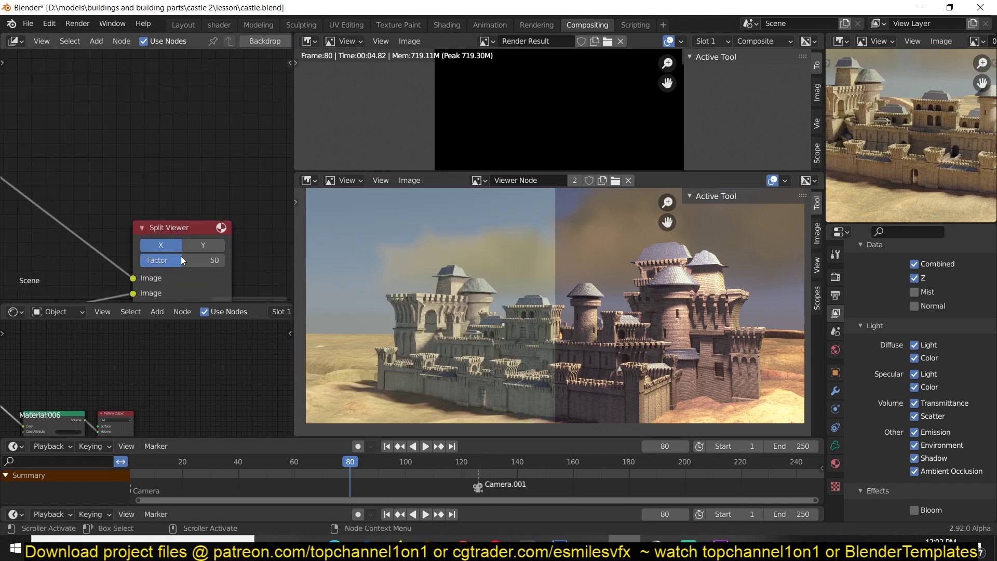
{"action": "mouse_move", "coordinate": [181, 257]}
{"action": "left_mouse_down"}
{"action": "mouse_move", "coordinate": [211, 257]}
{"action": "mouse_move", "coordinate": [167, 257]}
{"action": "mouse_move", "coordinate": [195, 256]}
{"action": "mouse_move", "coordinate": [177, 257]}
{"action": "mouse_move", "coordinate": [206, 243]}
{"action": "mouse_move", "coordinate": [151, 242]}
{"action": "mouse_move", "coordinate": [170, 243]}
{"action": "left_mouse_up"}
{"action": "scroll", "coordinate": [185, 254], "scroll_direction": "down", "scroll_amount": 2}
{"action": "left_click", "coordinate": [186, 230]}
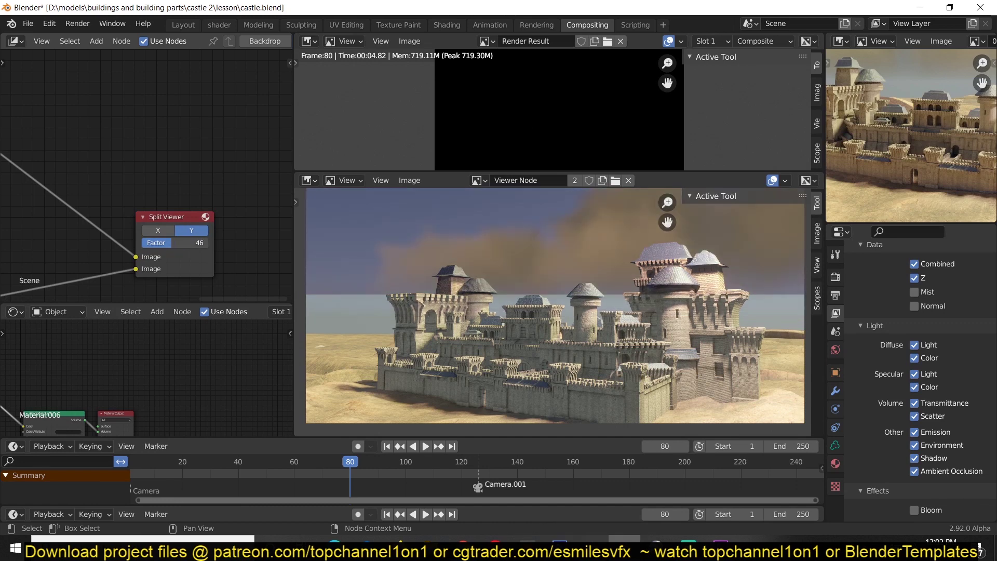
Switch the Split Viewer node to split along X.
{"action": "left_click", "coordinate": [170, 232]}
{"action": "scroll", "coordinate": [154, 239], "scroll_direction": "down", "scroll_amount": 3}
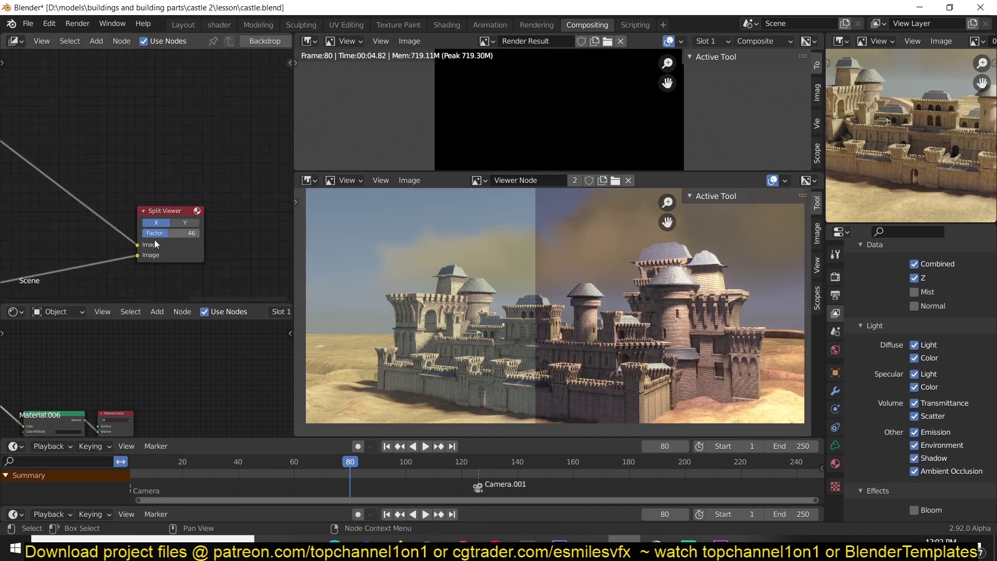
{"action": "left_click", "coordinate": [216, 188]}
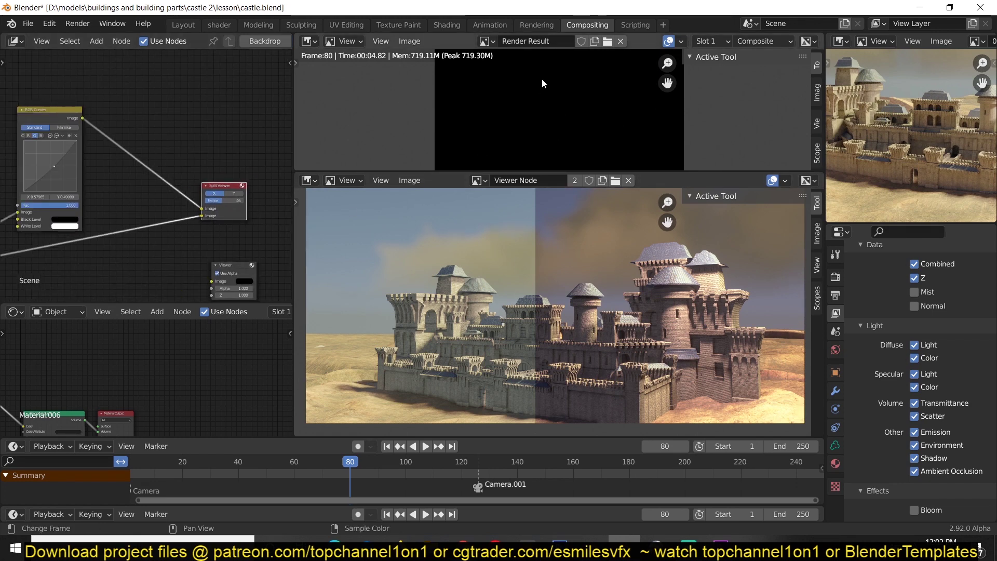
{"action": "scroll", "coordinate": [233, 175], "scroll_direction": "down", "scroll_amount": 2}
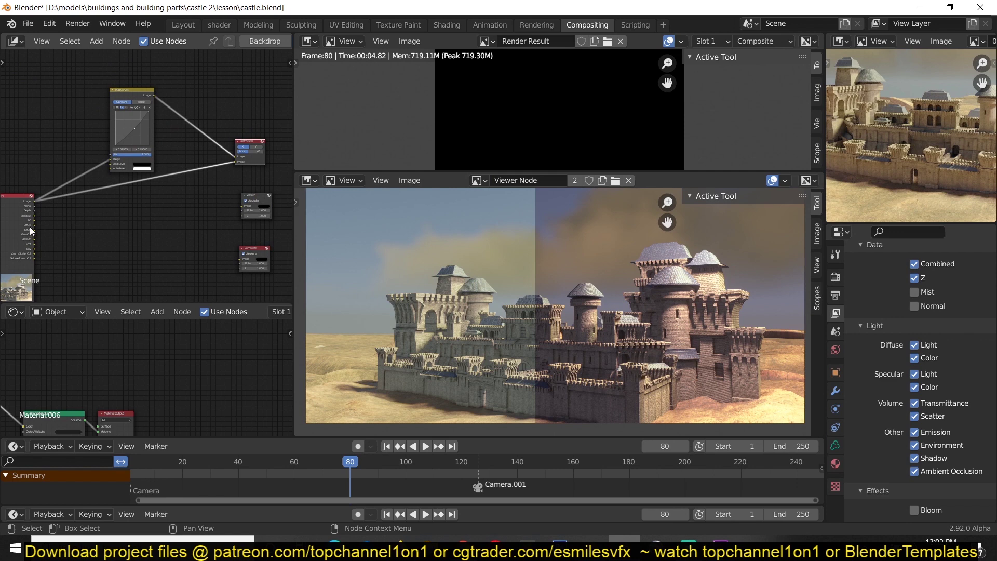
Connect the Render Layers AO output to the Split Viewer's second Image input and render the image.
{"action": "left_click_drag", "start_coordinate": [32, 220], "coordinate": [237, 161]}
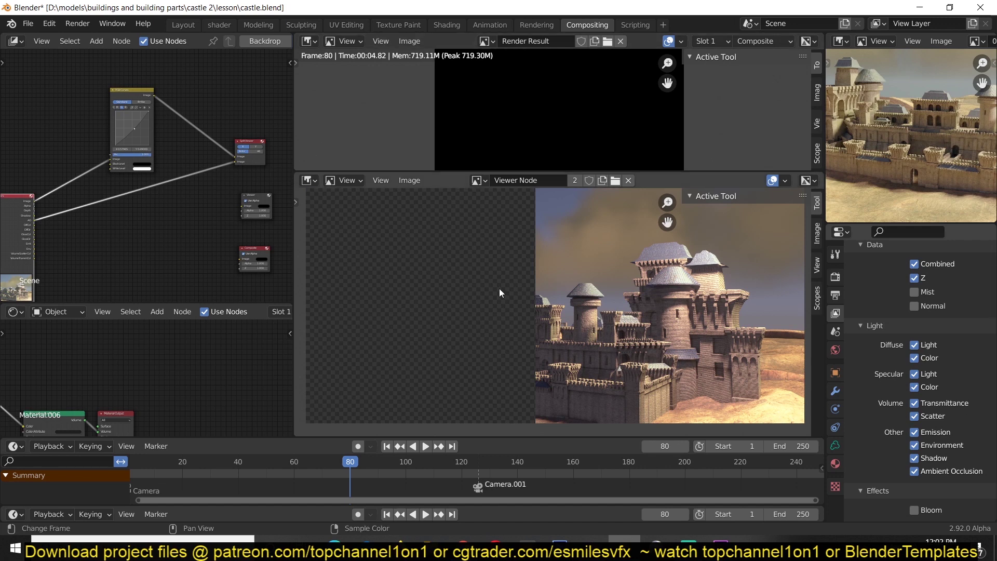
{"action": "left_click", "coordinate": [74, 29]}
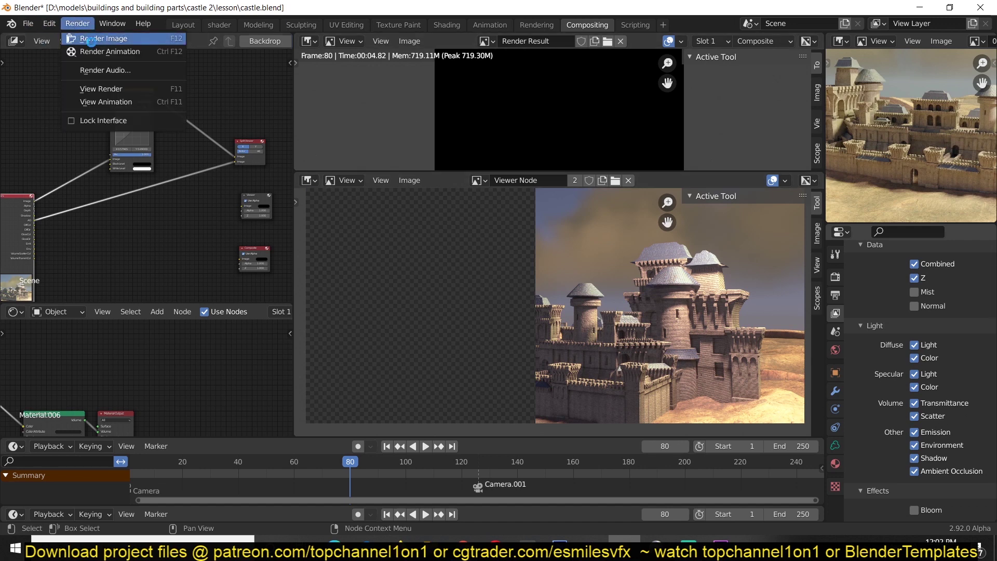
{"action": "left_click", "coordinate": [91, 39]}
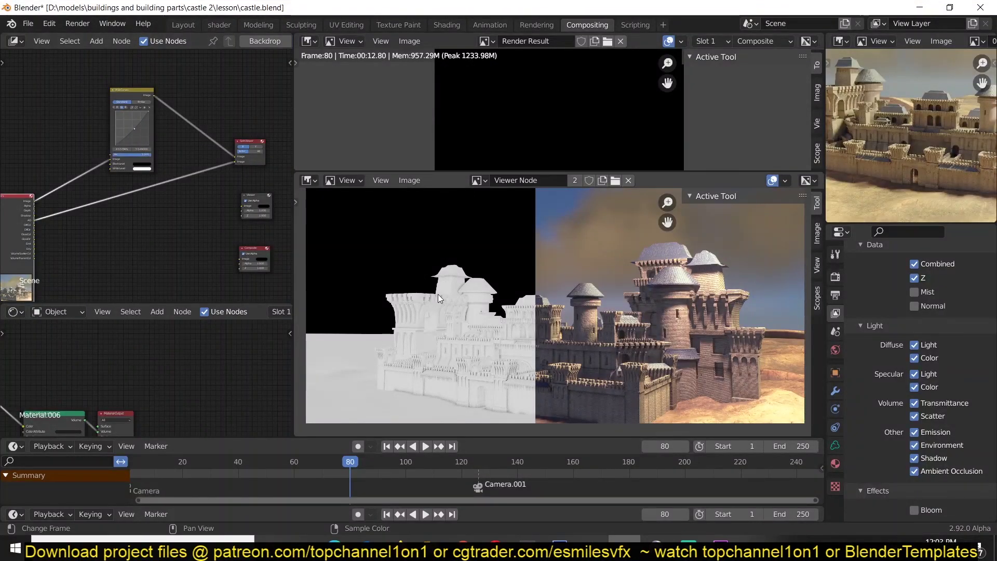
{"action": "scroll", "coordinate": [647, 297], "scroll_direction": "up", "scroll_amount": 3}
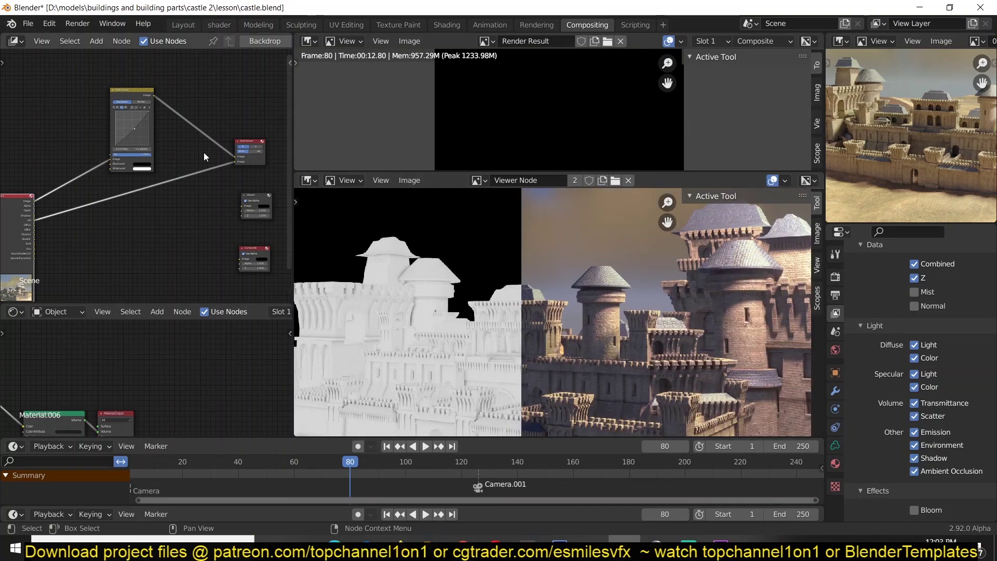
{"action": "scroll", "coordinate": [536, 316], "scroll_direction": "down", "scroll_amount": 2}
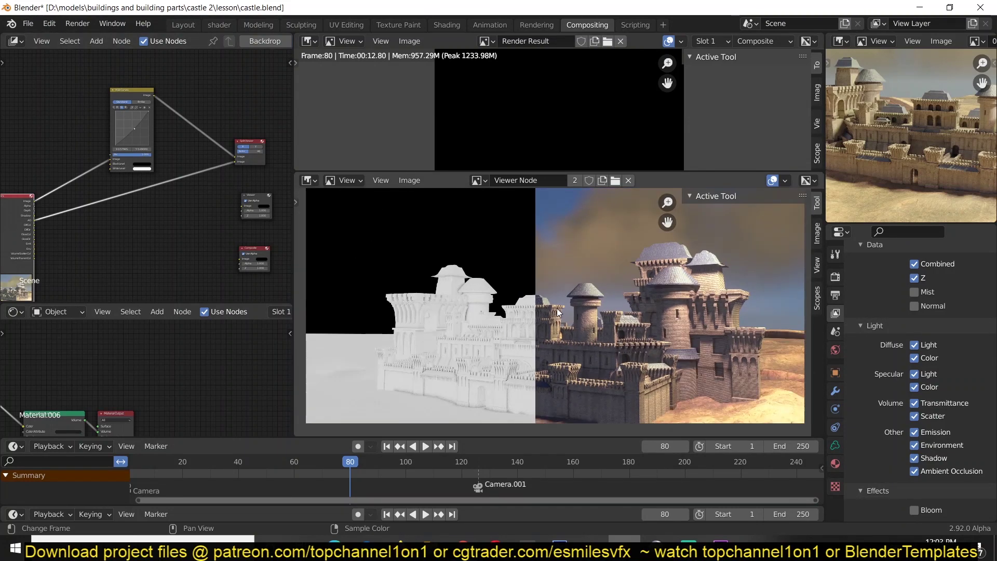
{"action": "scroll", "coordinate": [581, 104], "scroll_direction": "down", "scroll_amount": 3}
{"action": "scroll", "coordinate": [536, 99], "scroll_direction": "up", "scroll_amount": 2}
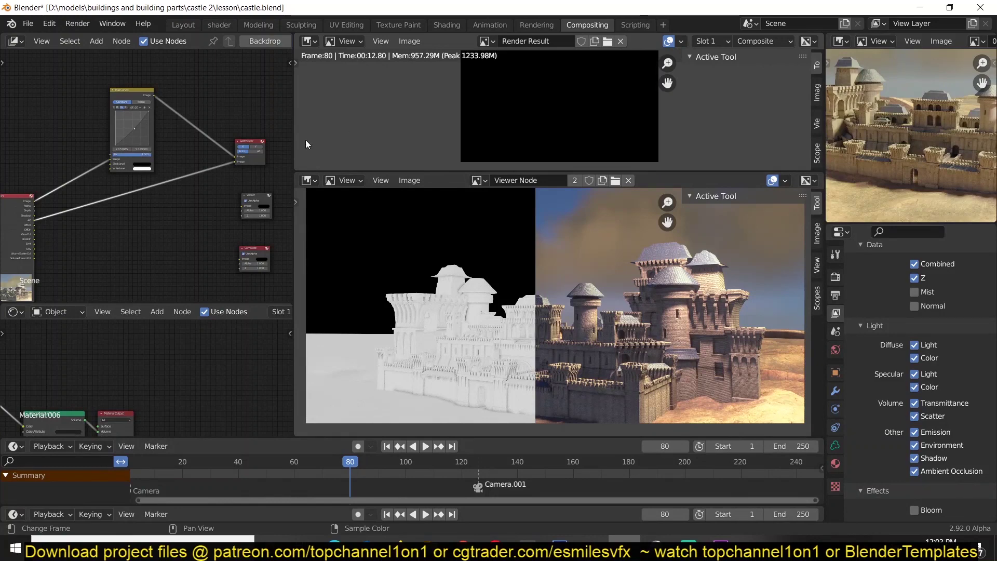
Connect the Render Layers Image output to the Composite node's Image input, and replace that link with the RGB Curves output.
{"action": "left_click_drag", "start_coordinate": [34, 205], "coordinate": [241, 261]}
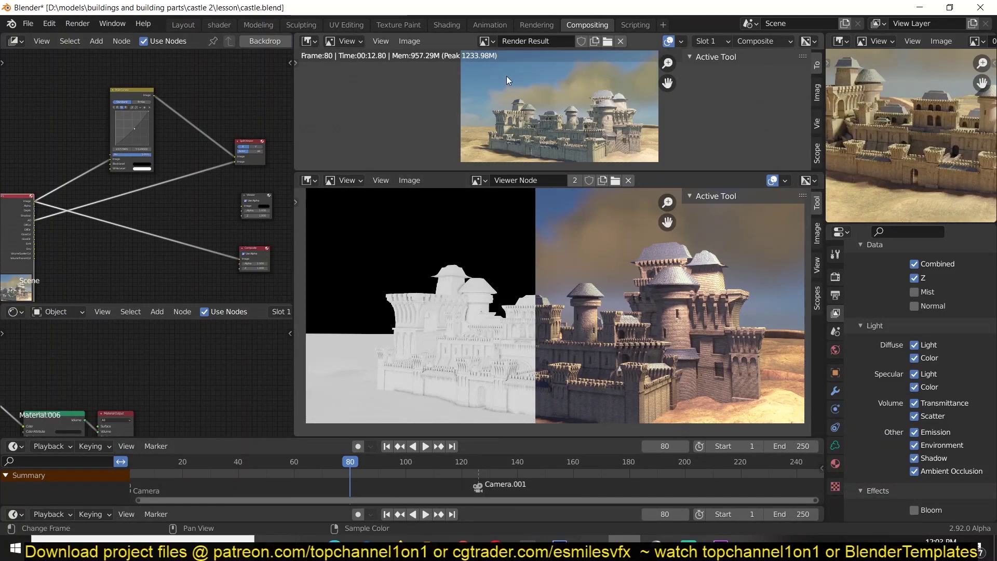
{"action": "scroll", "coordinate": [505, 97], "scroll_direction": "up", "scroll_amount": 1}
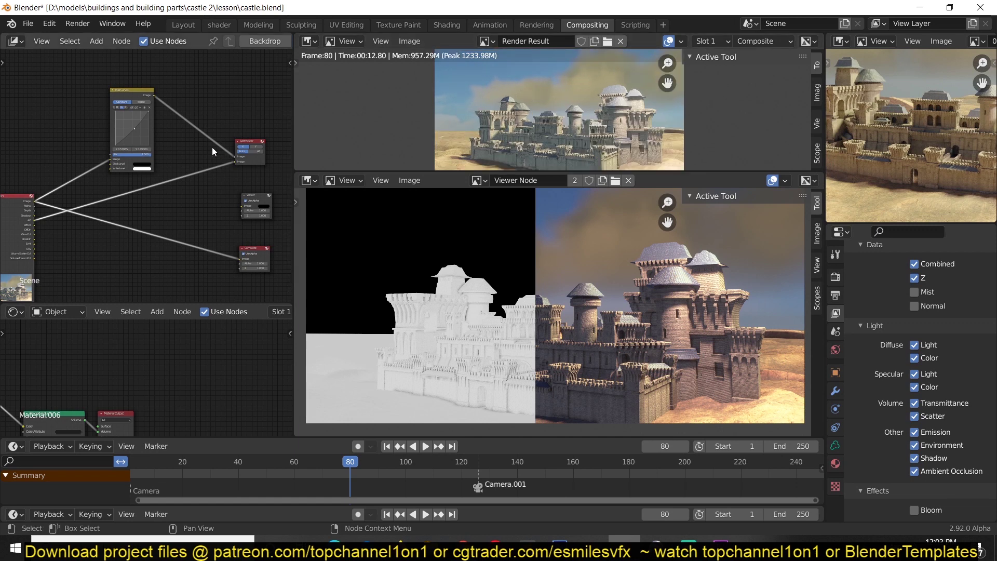
{"action": "left_click_drag", "start_coordinate": [154, 97], "coordinate": [238, 260]}
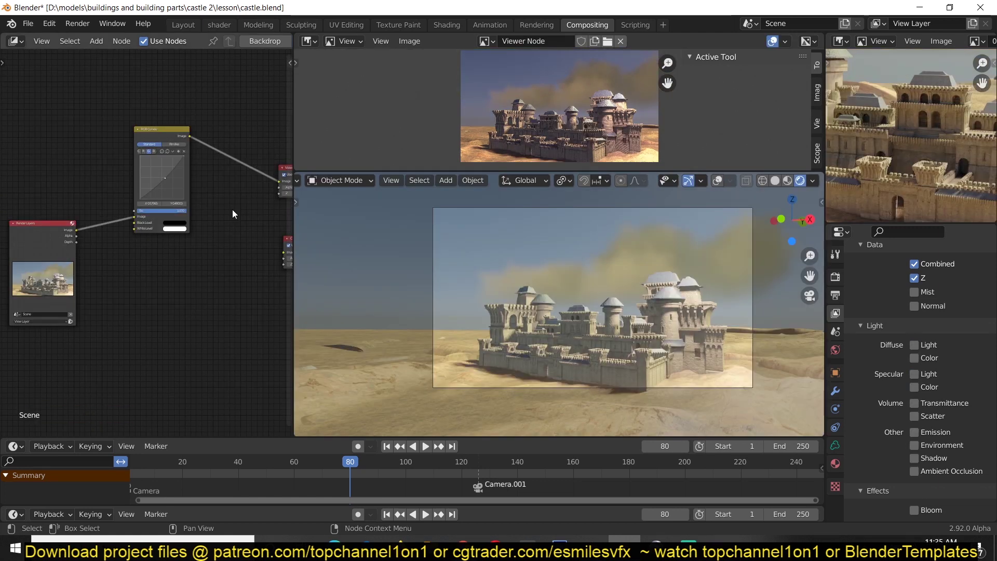
Set the rendered viewport's render pass to Combined with the castle in the camera view.
{"action": "scroll", "coordinate": [550, 366], "scroll_direction": "up", "scroll_amount": 5}
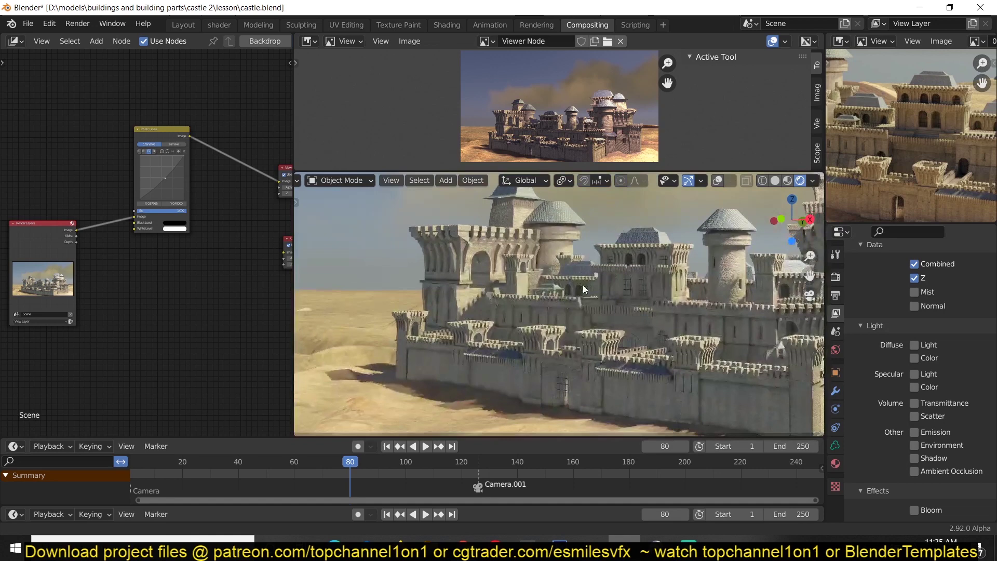
{"action": "scroll", "coordinate": [555, 301], "scroll_direction": "down", "scroll_amount": 4}
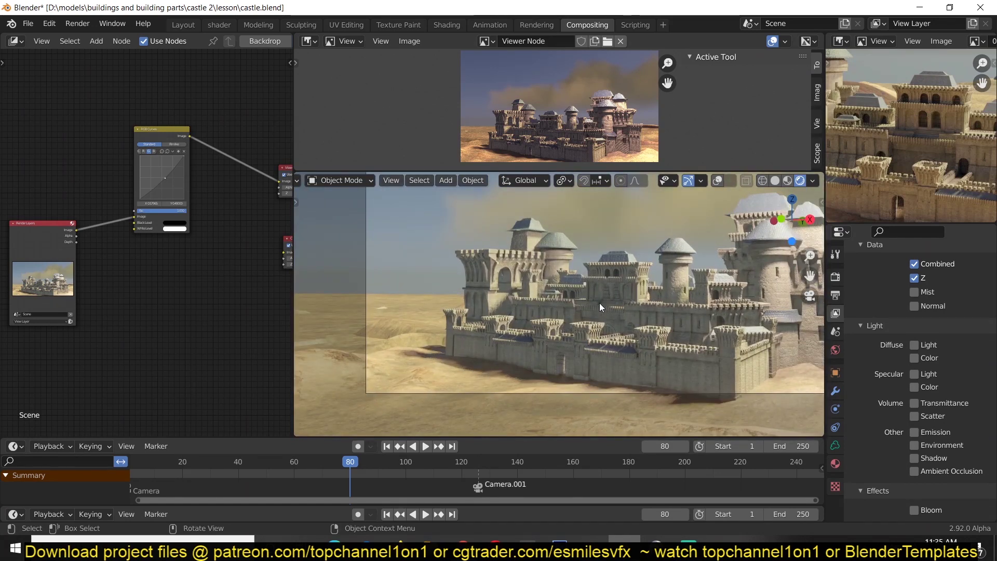
{"action": "scroll", "coordinate": [499, 248], "scroll_direction": "up", "scroll_amount": 1}
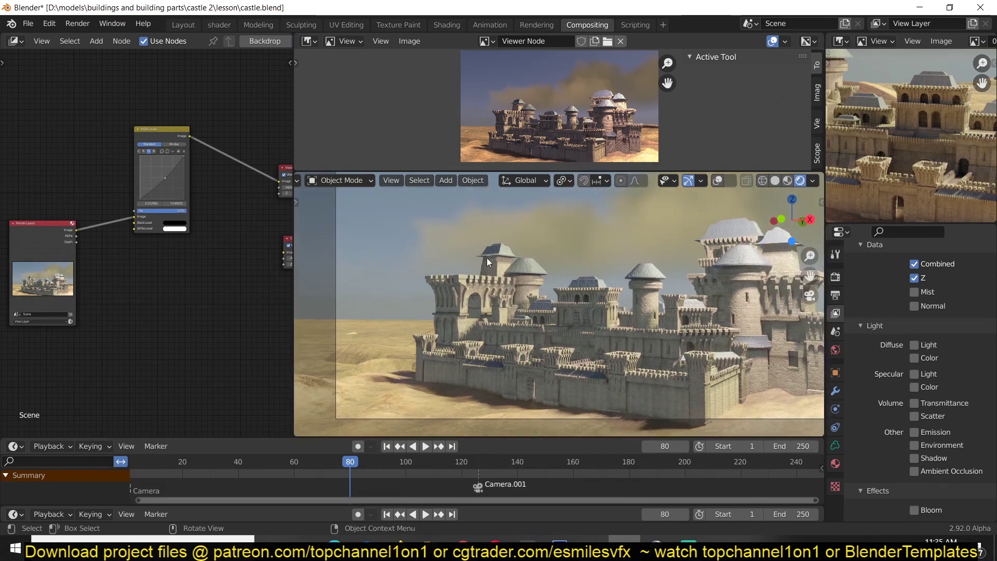
{"action": "left_click", "coordinate": [816, 182]}
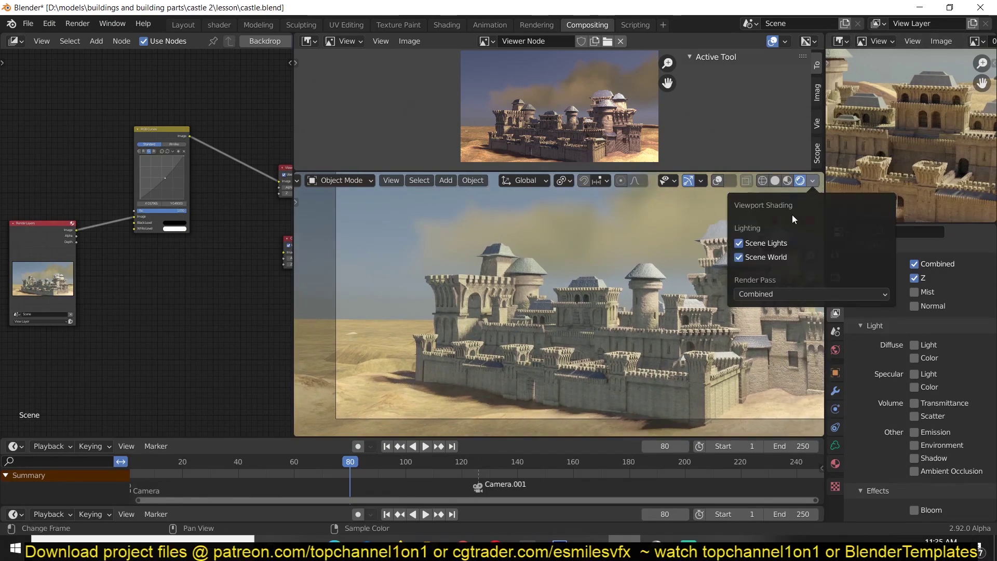
{"action": "left_click", "coordinate": [781, 294]}
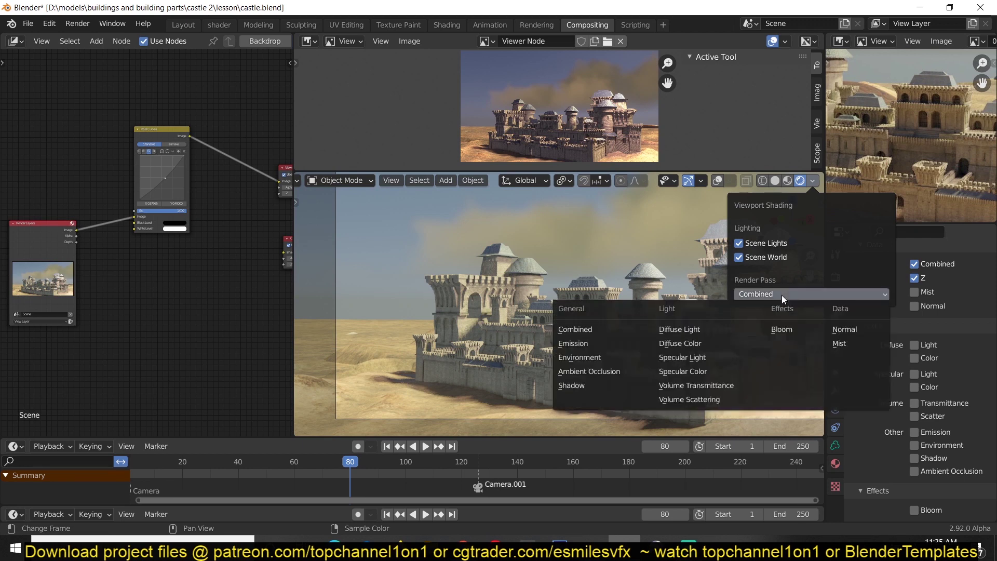
{"action": "left_click", "coordinate": [593, 329]}
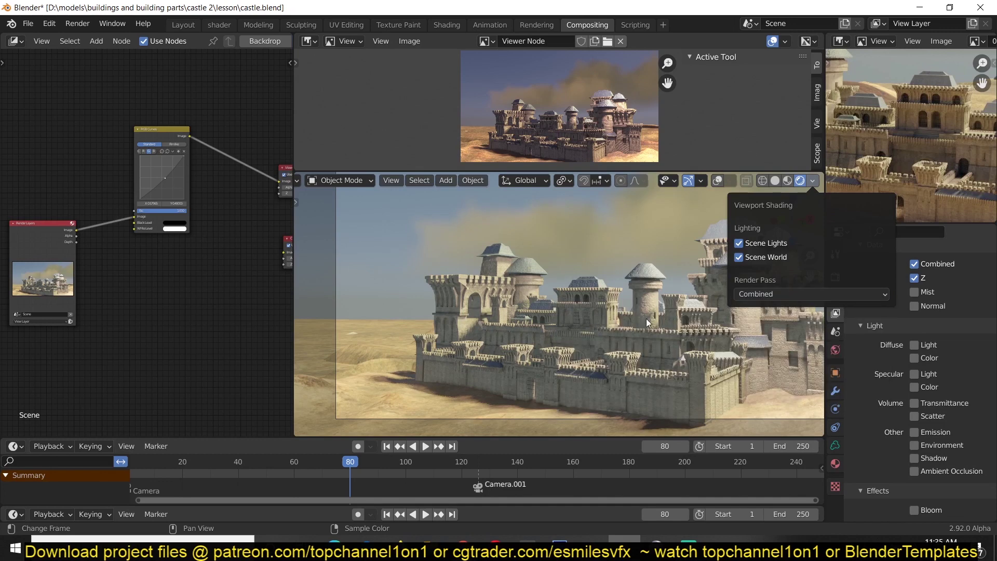
Preview the Emission render pass in the 3D viewport.
{"action": "left_click", "coordinate": [765, 294]}
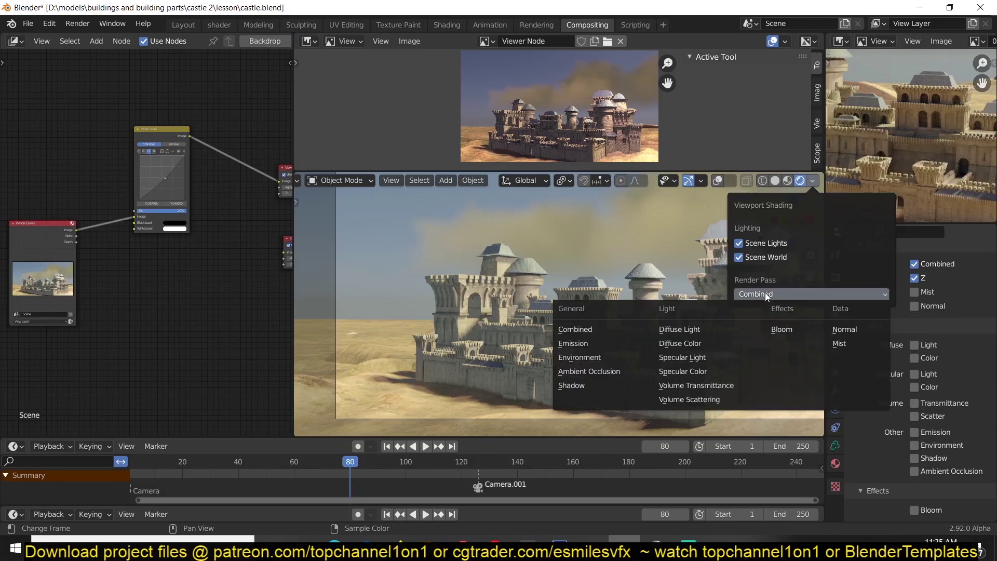
{"action": "left_click", "coordinate": [631, 341]}
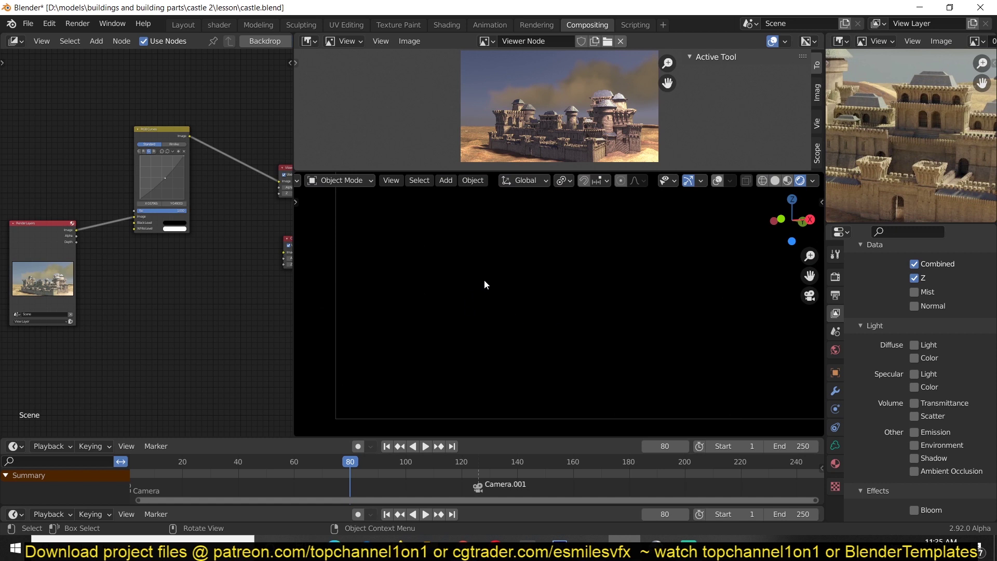
{"action": "scroll", "coordinate": [610, 294], "scroll_direction": "down", "scroll_amount": 3}
{"action": "scroll", "coordinate": [597, 304], "scroll_direction": "up", "scroll_amount": 2}
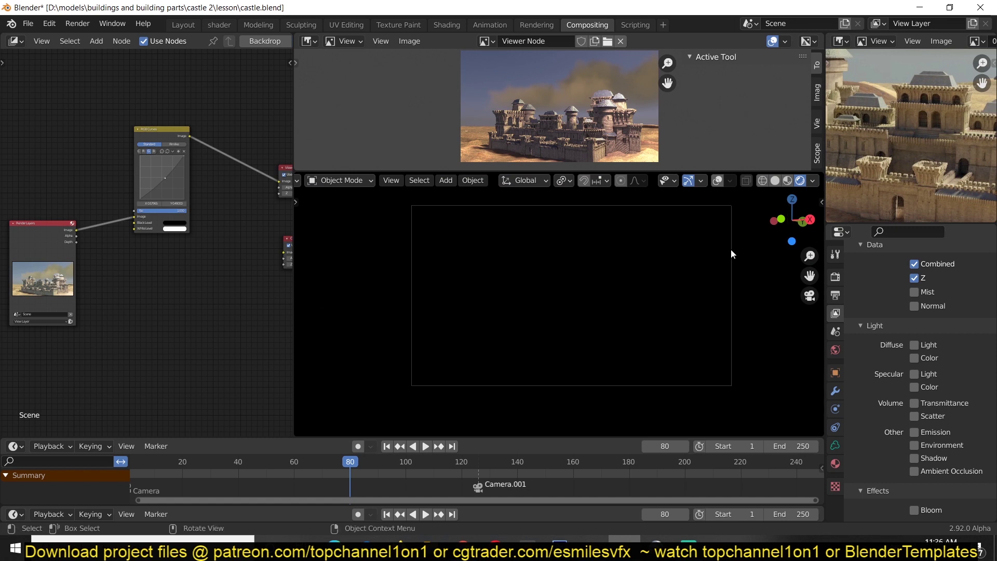
Preview the Environment render pass in the 3D viewport.
{"action": "left_click", "coordinate": [811, 180]}
{"action": "left_click", "coordinate": [758, 293]}
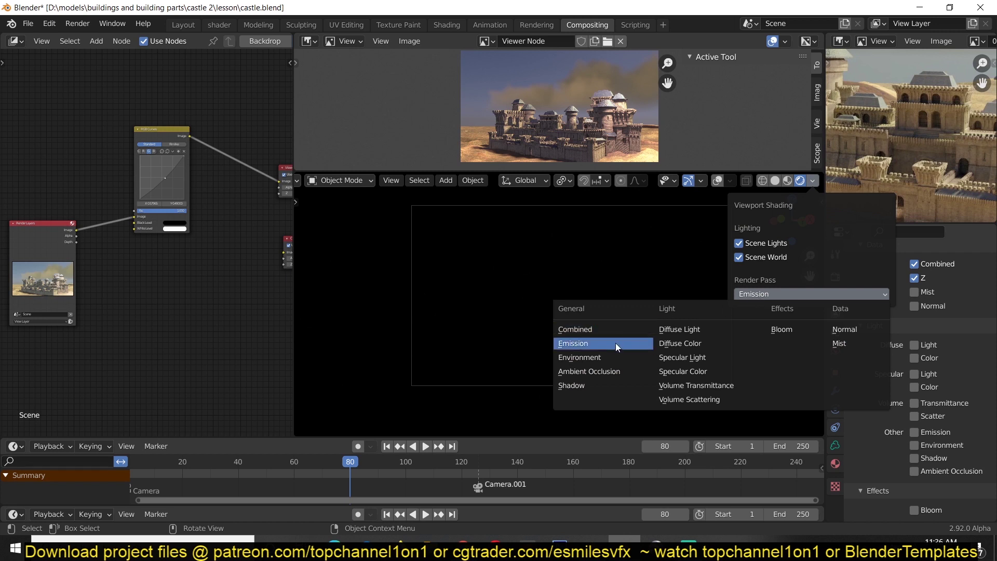
{"action": "left_click", "coordinate": [597, 357]}
{"action": "left_click", "coordinate": [813, 180]}
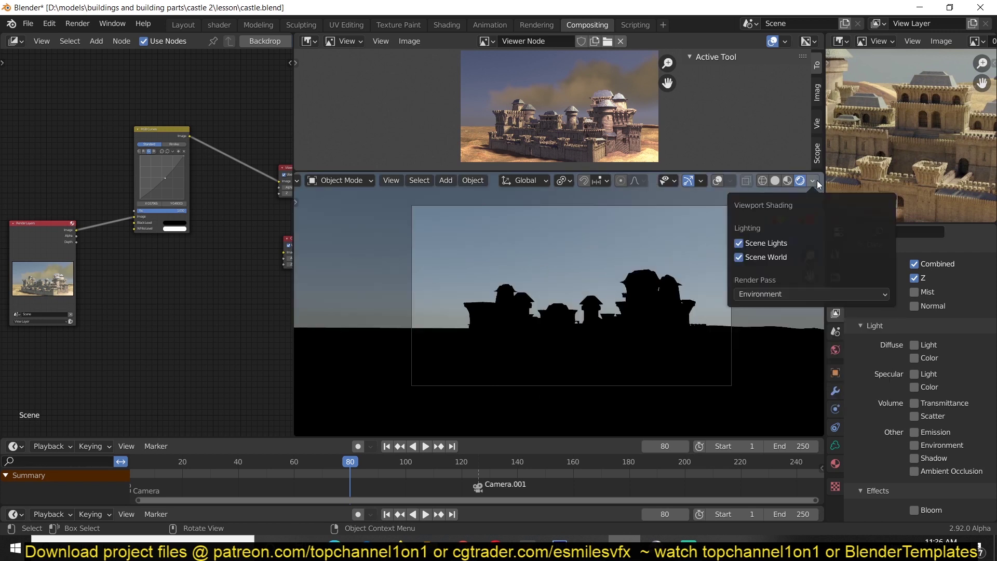
In the World surface settings, set the background strength to 1.000 and the Overlay mix factor to 0.571.
{"action": "left_click", "coordinate": [835, 349]}
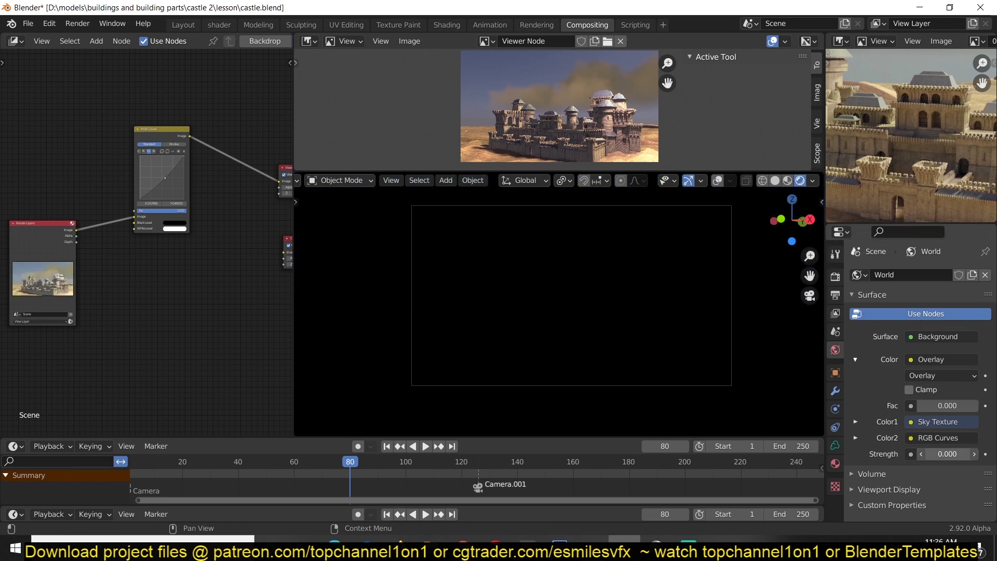
{"action": "left_click", "coordinate": [938, 358]}
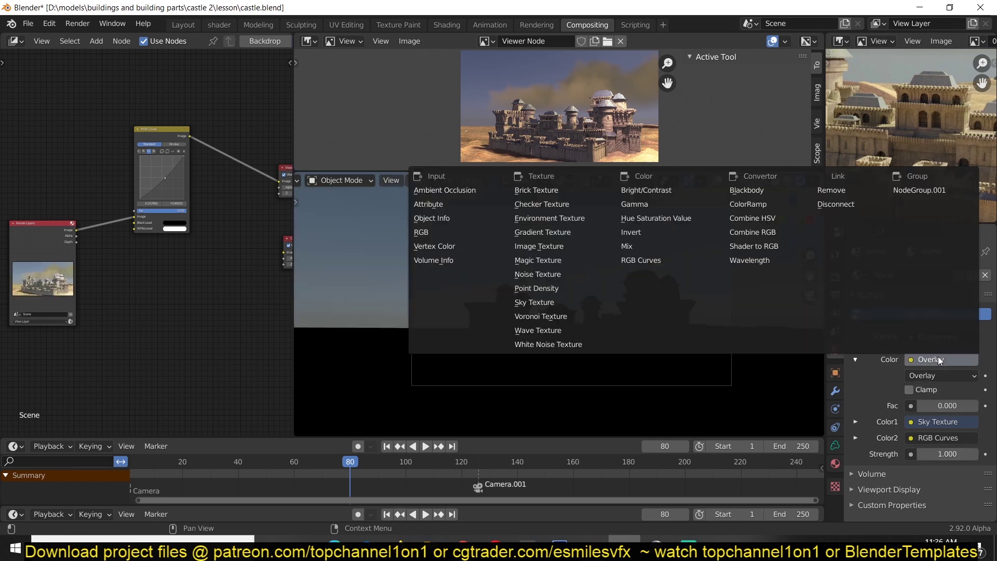
{"action": "mouse_move", "coordinate": [939, 404]}
{"action": "left_mouse_down"}
{"action": "mouse_move", "coordinate": [902, 406]}
{"action": "mouse_move", "coordinate": [931, 406]}
{"action": "mouse_move", "coordinate": [907, 406]}
{"action": "mouse_move", "coordinate": [920, 406]}
{"action": "left_mouse_up"}
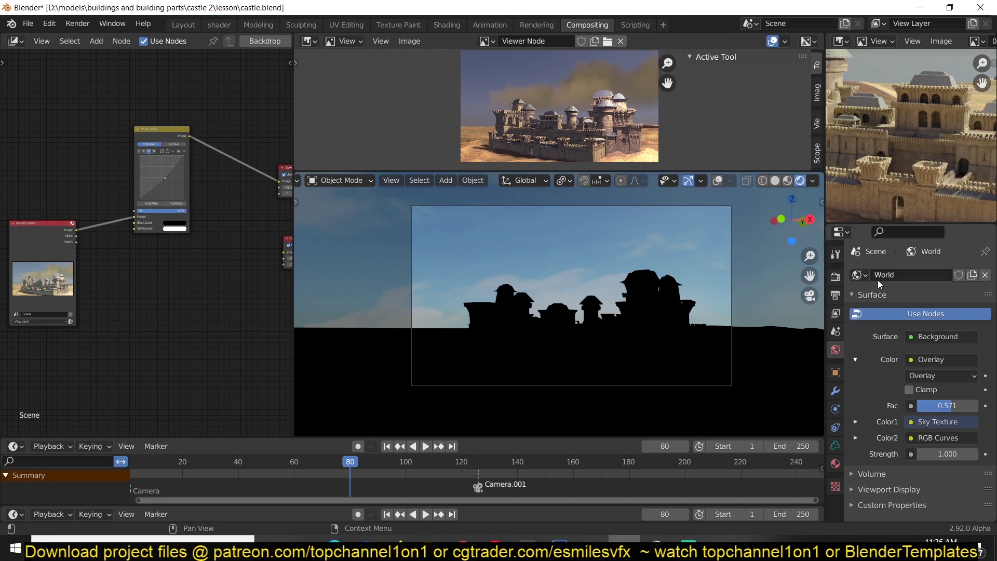
Set the viewport's render pass to Ambient Occlusion and examine the castle walls up close from several angles.
{"action": "left_click", "coordinate": [812, 181]}
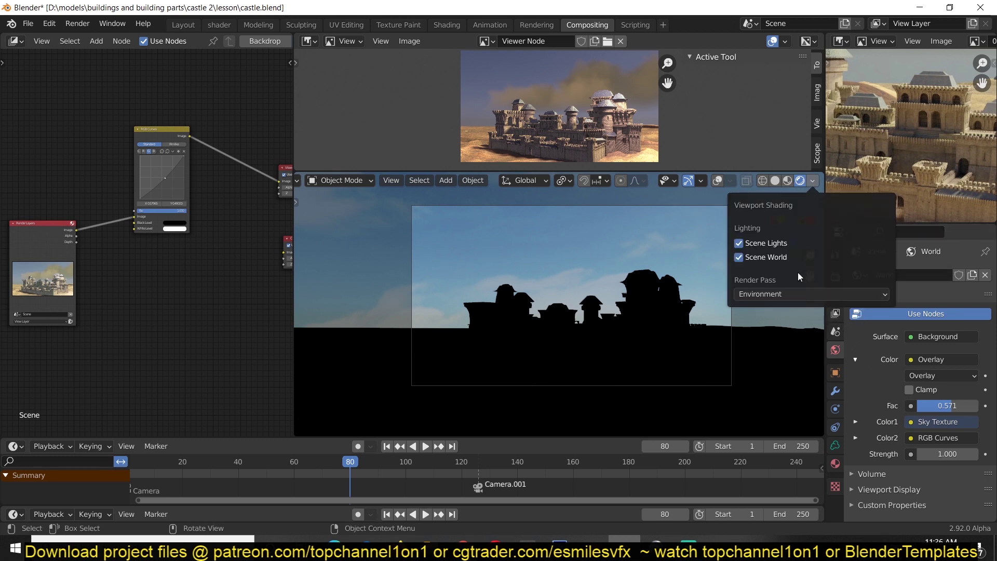
{"action": "left_click", "coordinate": [794, 294]}
{"action": "left_click", "coordinate": [616, 373]}
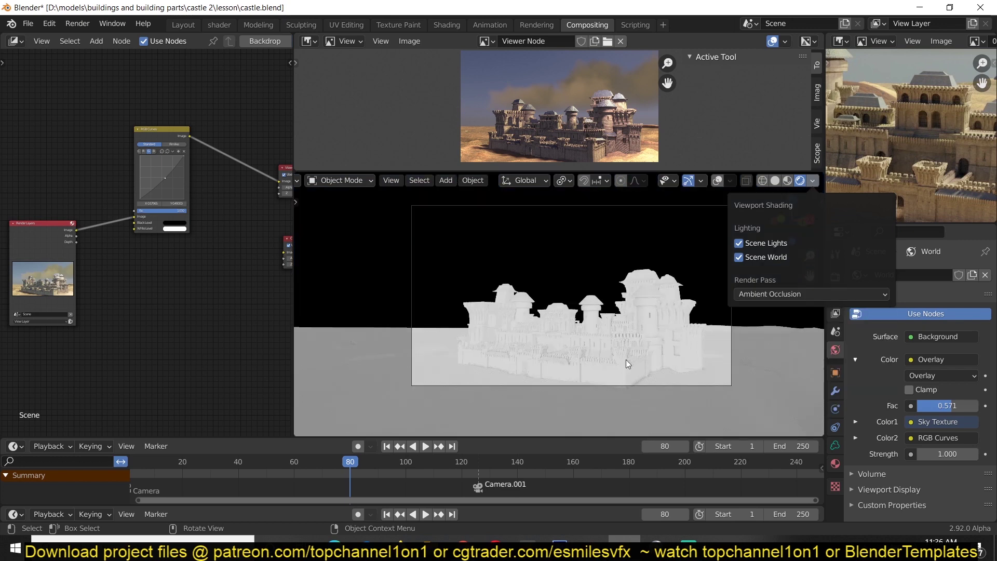
{"action": "mouse_move", "coordinate": [644, 338]}
{"action": "middle_mouse_down"}
{"action": "mouse_move", "coordinate": [614, 266]}
{"action": "mouse_move", "coordinate": [462, 260]}
{"action": "mouse_move", "coordinate": [450, 244]}
{"action": "middle_mouse_up"}
{"action": "scroll", "coordinate": [509, 260], "scroll_direction": "up", "scroll_amount": 3}
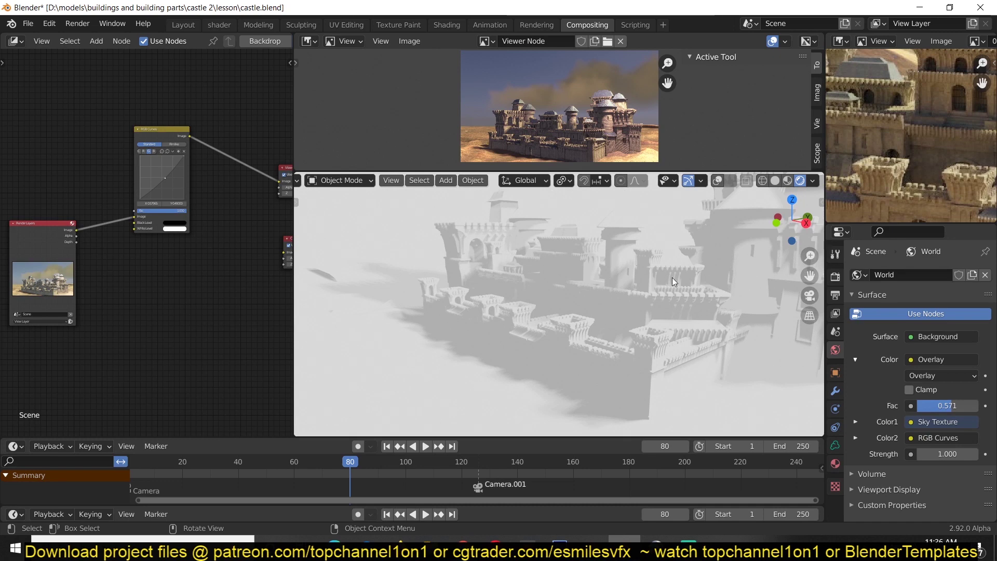
{"action": "middle_click_drag", "start_coordinate": [672, 277], "coordinate": [779, 224]}
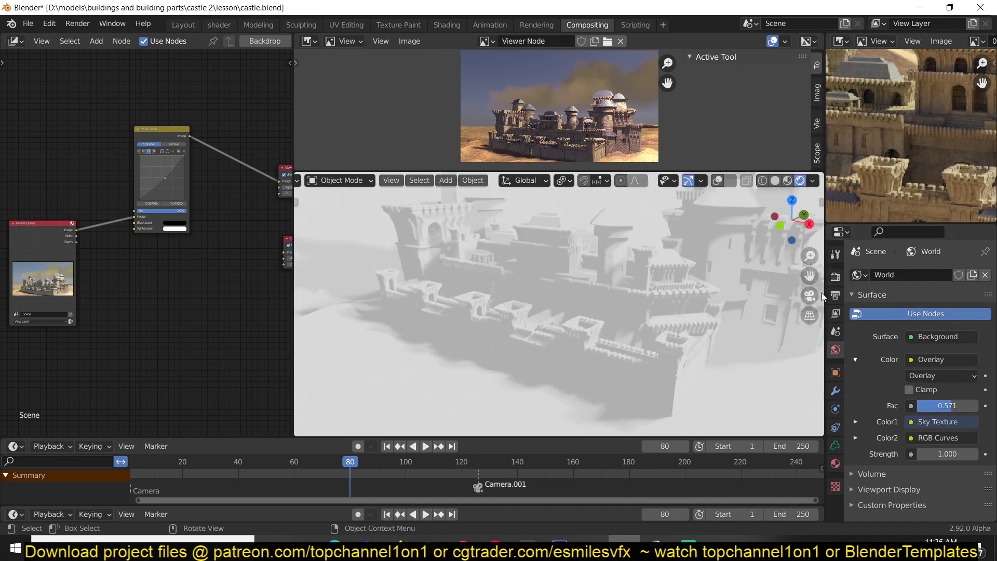
Try Cycles as the render engine for the viewport preview and return the engine to Eevee.
{"action": "left_click", "coordinate": [835, 277]}
{"action": "left_click", "coordinate": [924, 276]}
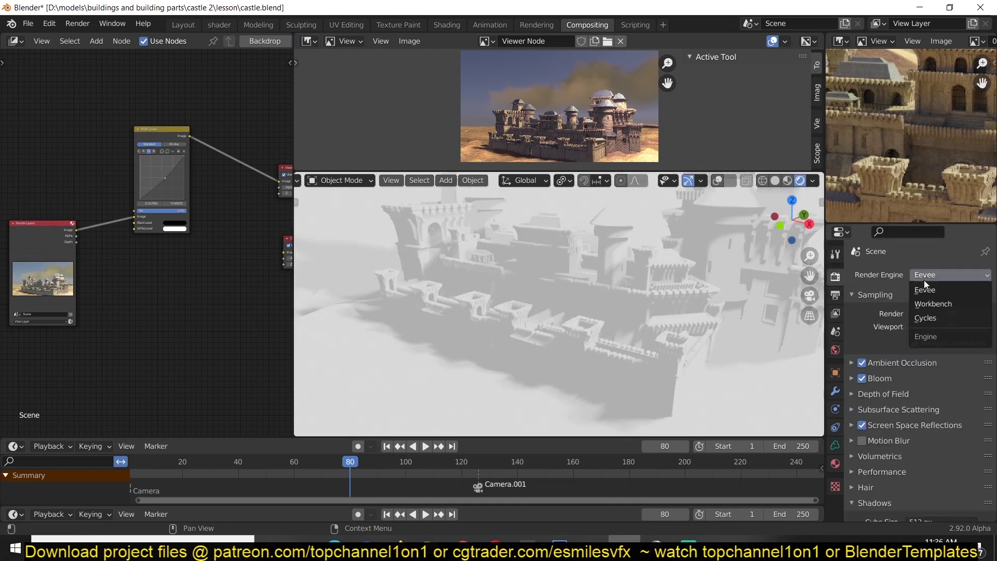
{"action": "left_click", "coordinate": [921, 316]}
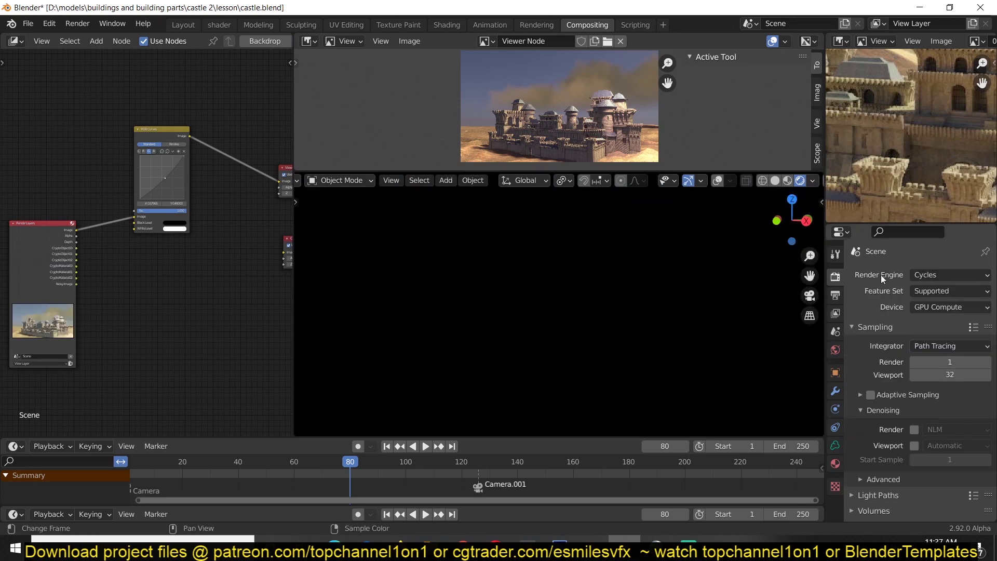
{"action": "middle_click_drag", "start_coordinate": [634, 260], "coordinate": [668, 232]}
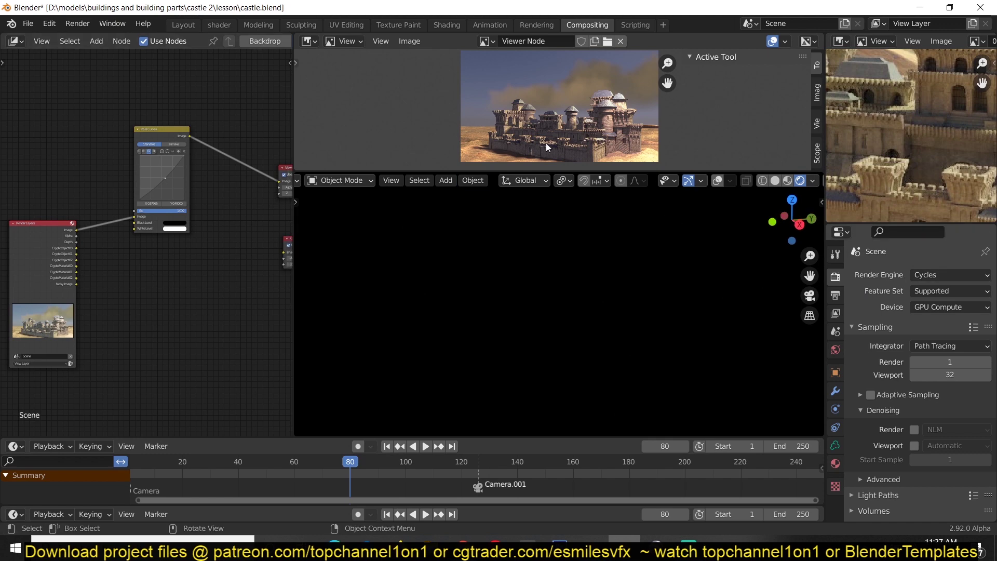
{"action": "left_click", "coordinate": [948, 276]}
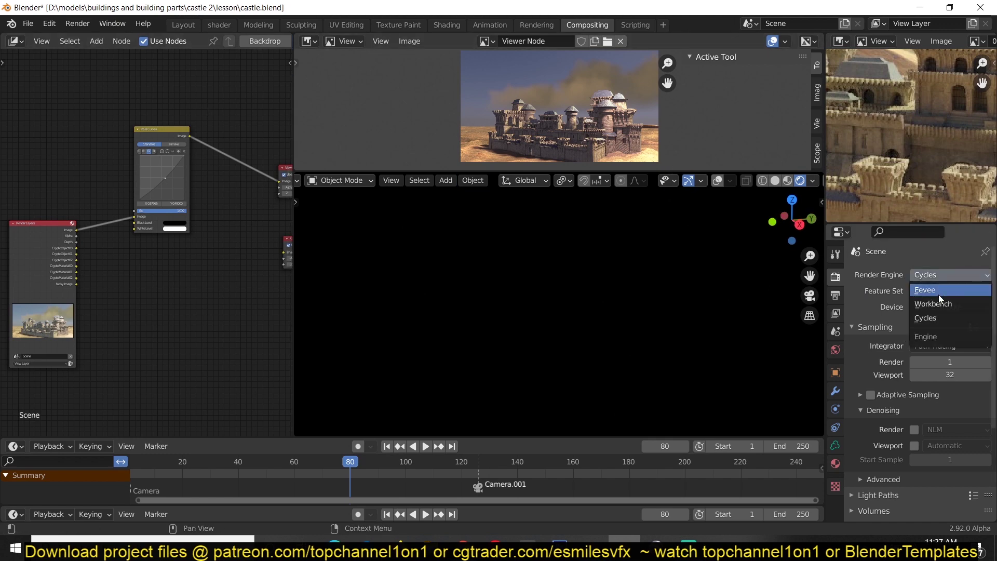
{"action": "left_click", "coordinate": [937, 292]}
{"action": "scroll", "coordinate": [756, 270], "scroll_direction": "up", "scroll_amount": 5}
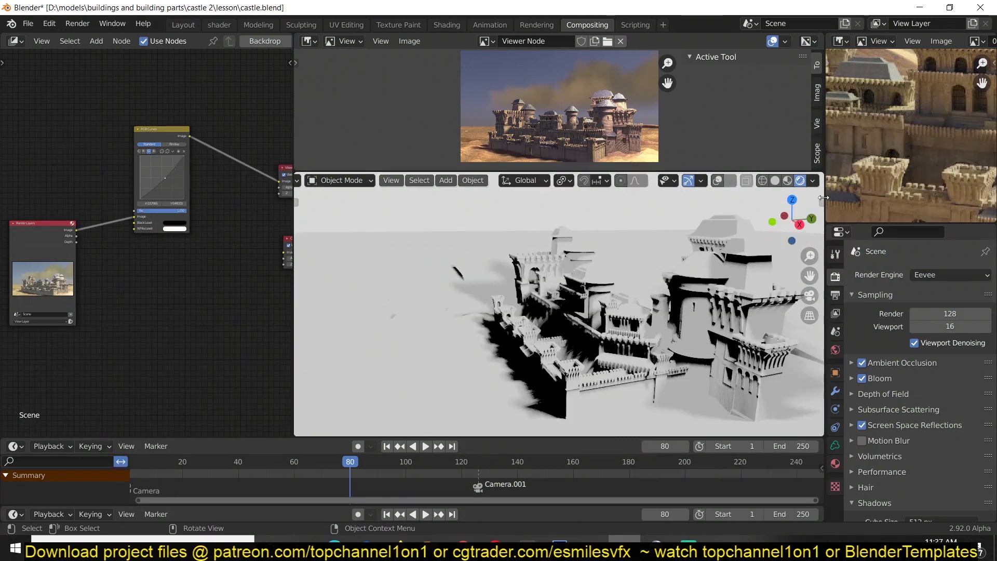
Set the viewport's render pass to Shadow and examine the shadows on the castle walls and ground up close.
{"action": "left_click", "coordinate": [813, 180]}
{"action": "left_click", "coordinate": [762, 294]}
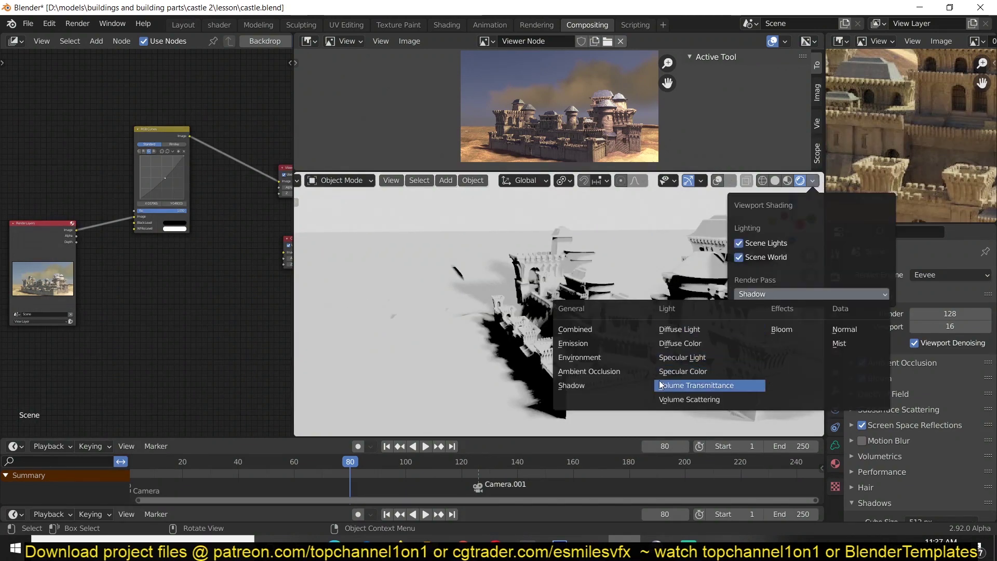
{"action": "left_click", "coordinate": [576, 387]}
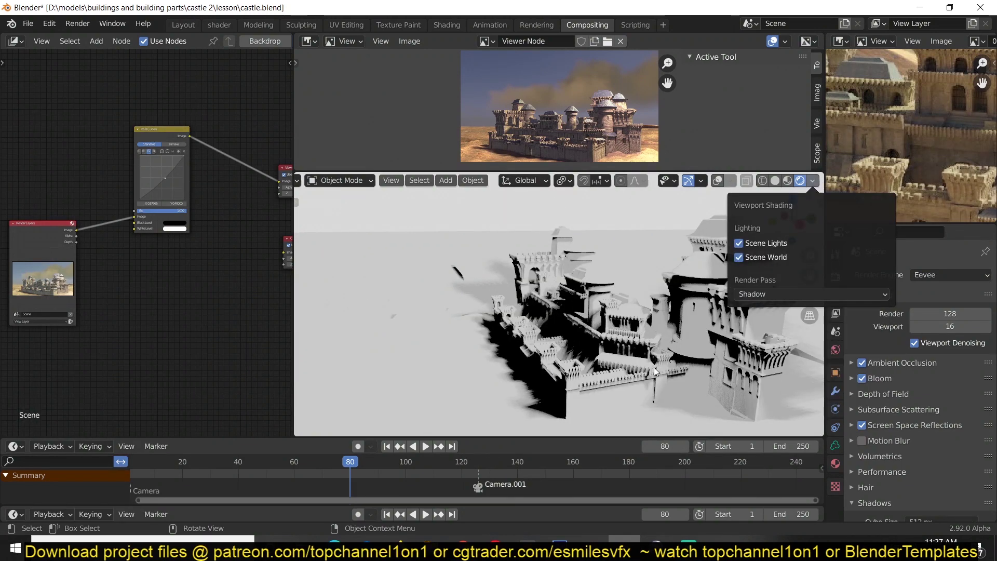
{"action": "mouse_move", "coordinate": [511, 334]}
{"action": "middle_mouse_down"}
{"action": "mouse_move", "coordinate": [573, 322]}
{"action": "mouse_move", "coordinate": [623, 295]}
{"action": "mouse_move", "coordinate": [508, 308]}
{"action": "middle_mouse_up"}
{"action": "scroll", "coordinate": [623, 295], "scroll_direction": "up", "scroll_amount": 4}
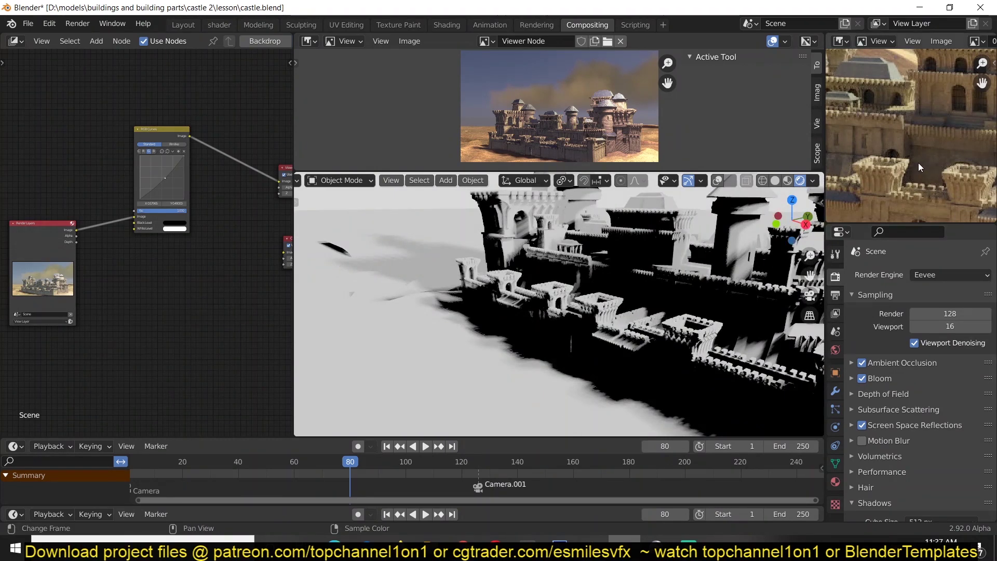
{"action": "scroll", "coordinate": [919, 163], "scroll_direction": "down", "scroll_amount": 3}
{"action": "scroll", "coordinate": [576, 335], "scroll_direction": "up", "scroll_amount": 2}
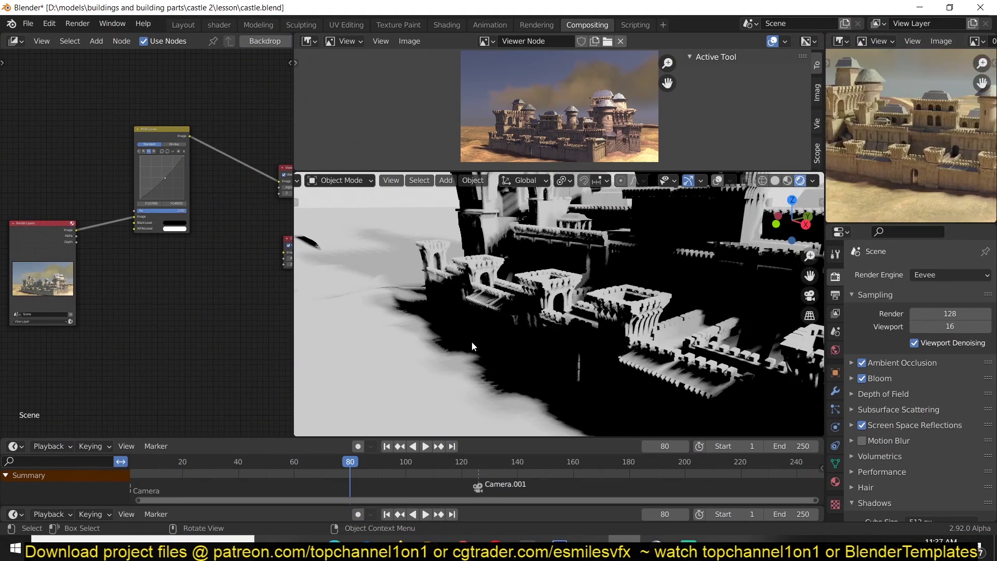
{"action": "middle_click_drag", "start_coordinate": [625, 354], "coordinate": [596, 333], "text": "shift"}
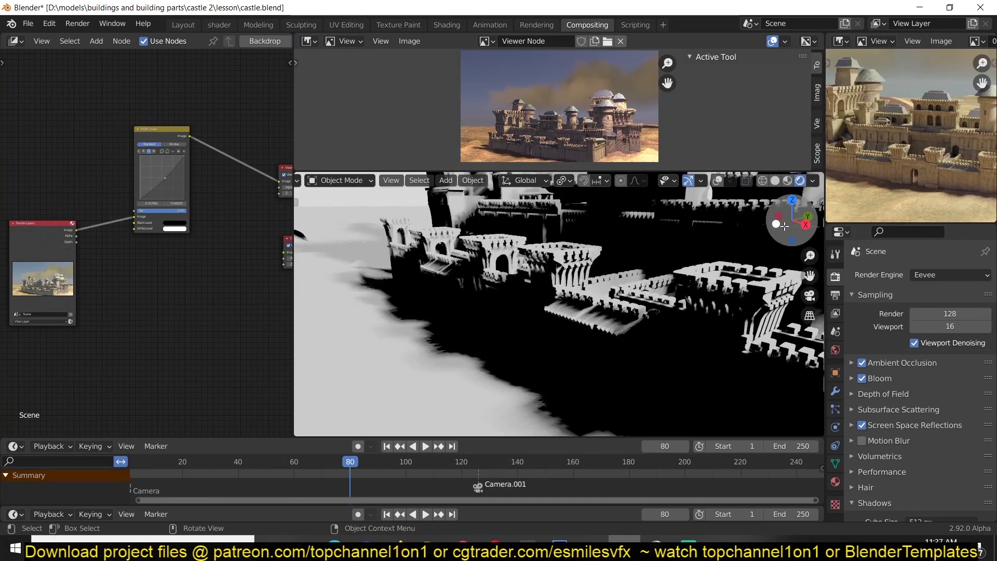
Set the viewport's render pass to Diffuse Light and examine the lighting on the castle from another angle.
{"action": "left_click", "coordinate": [814, 181]}
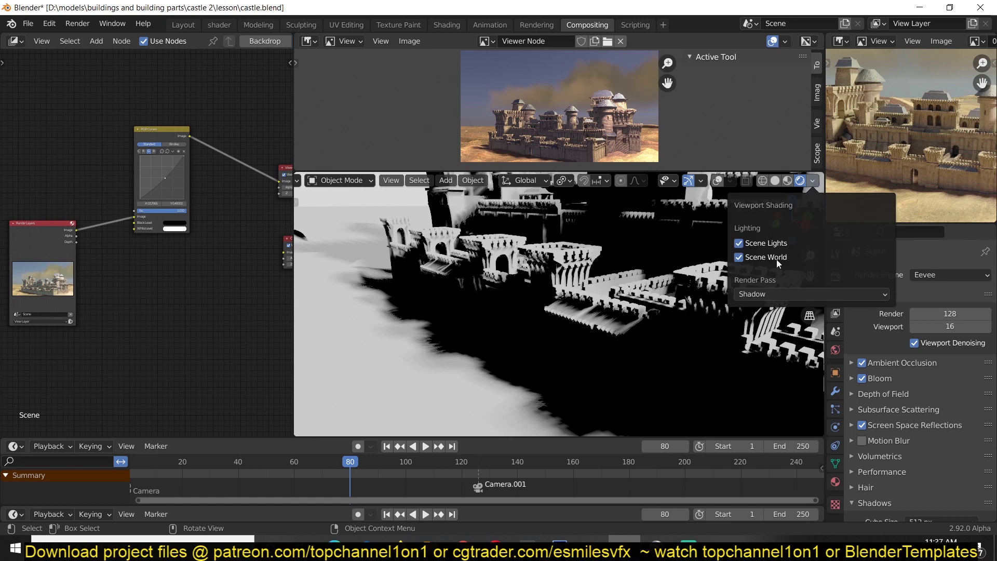
{"action": "left_click", "coordinate": [785, 291]}
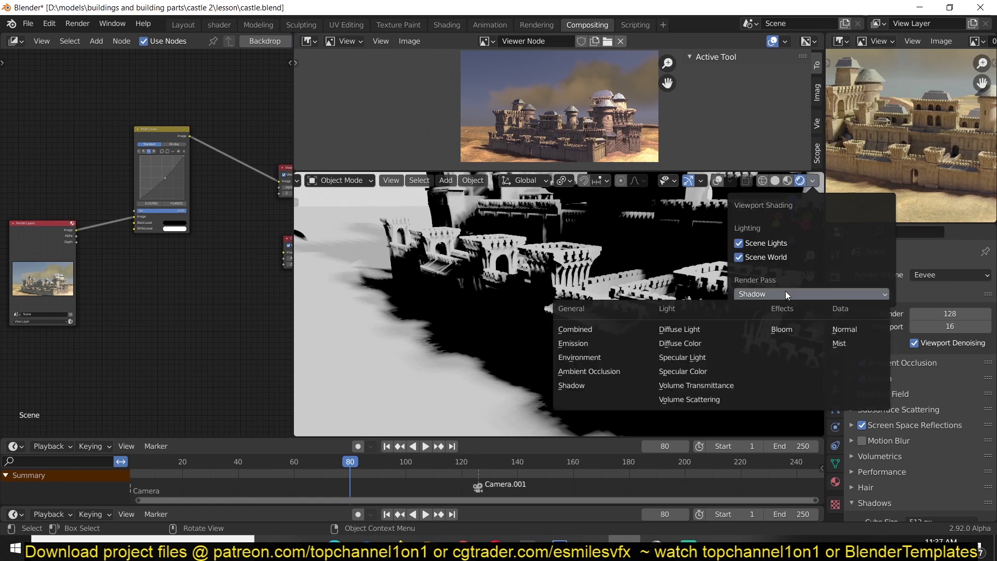
{"action": "left_click", "coordinate": [686, 333]}
{"action": "mouse_move", "coordinate": [657, 316]}
{"action": "middle_mouse_down"}
{"action": "mouse_move", "coordinate": [622, 291]}
{"action": "mouse_move", "coordinate": [511, 329]}
{"action": "mouse_move", "coordinate": [668, 226]}
{"action": "middle_mouse_up"}
{"action": "middle_click_drag", "start_coordinate": [741, 225], "coordinate": [591, 259]}
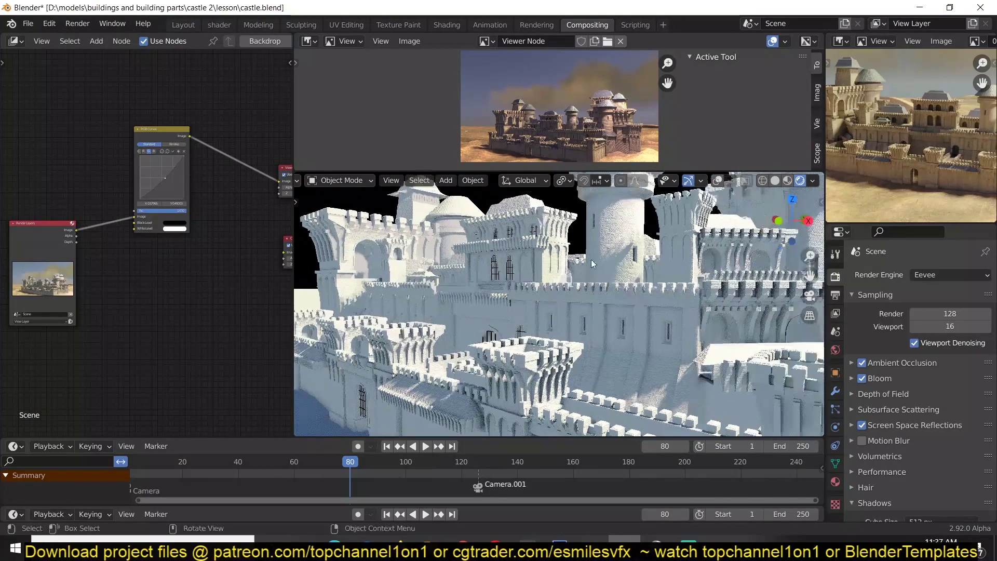
Set the viewport's render pass to Diffuse Color and examine the castle's unlit surface colours.
{"action": "left_click", "coordinate": [813, 180]}
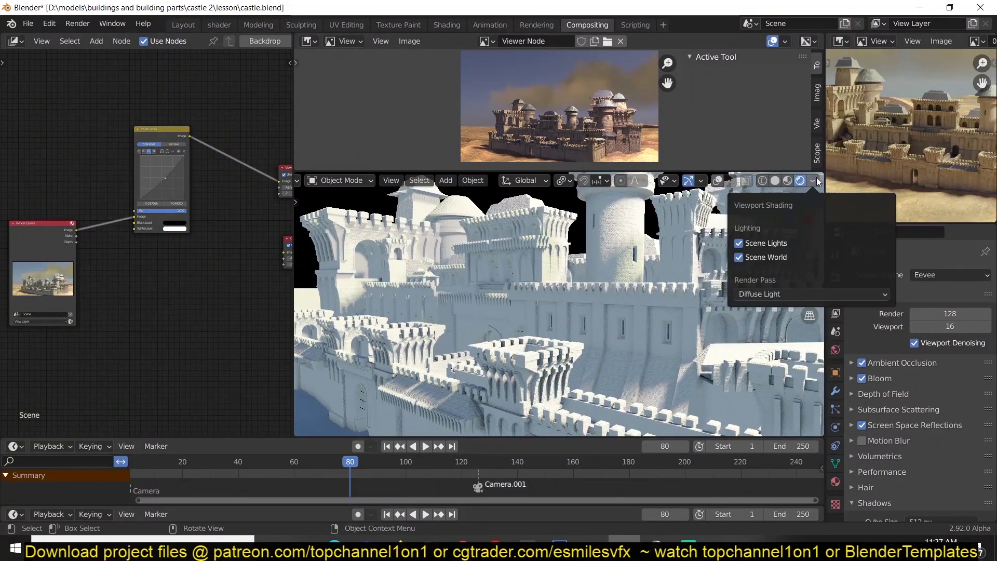
{"action": "left_click", "coordinate": [763, 298]}
{"action": "left_click", "coordinate": [679, 343]}
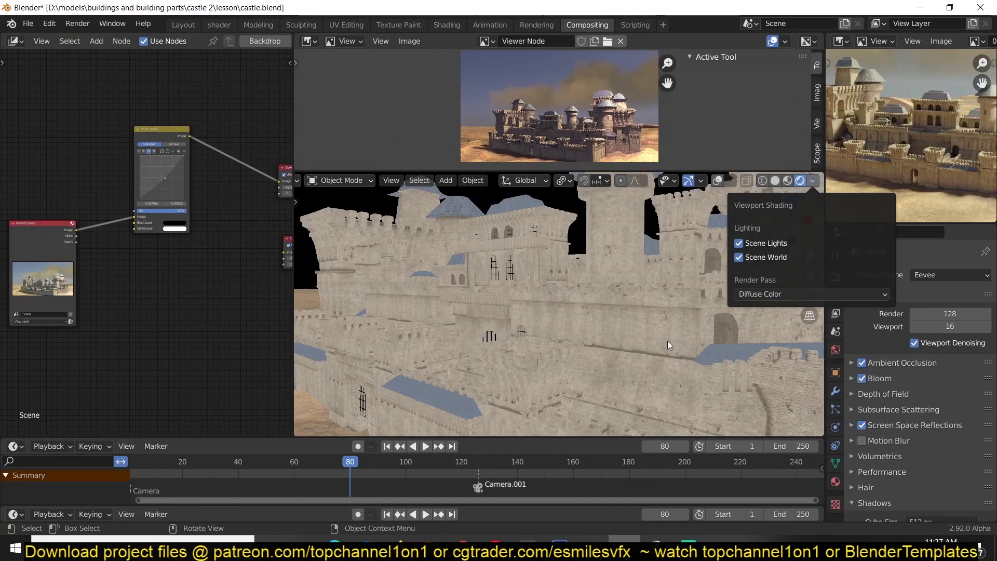
{"action": "middle_click_drag", "start_coordinate": [668, 341], "coordinate": [444, 364]}
{"action": "scroll", "coordinate": [553, 357], "scroll_direction": "up", "scroll_amount": 3}
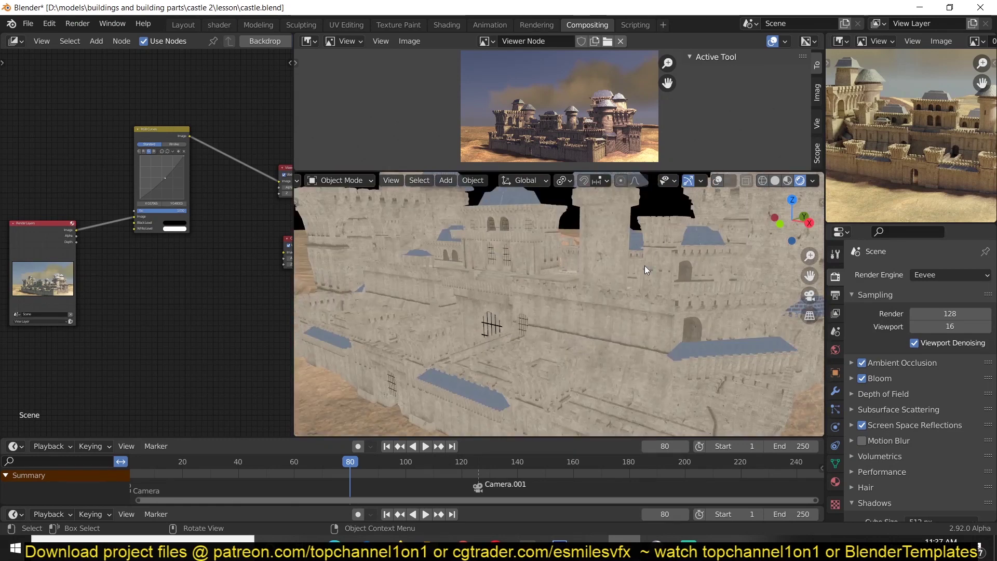
Set the viewport's render pass to Specular Light and examine the reflections on the castle from afar and up close.
{"action": "left_click", "coordinate": [812, 181]}
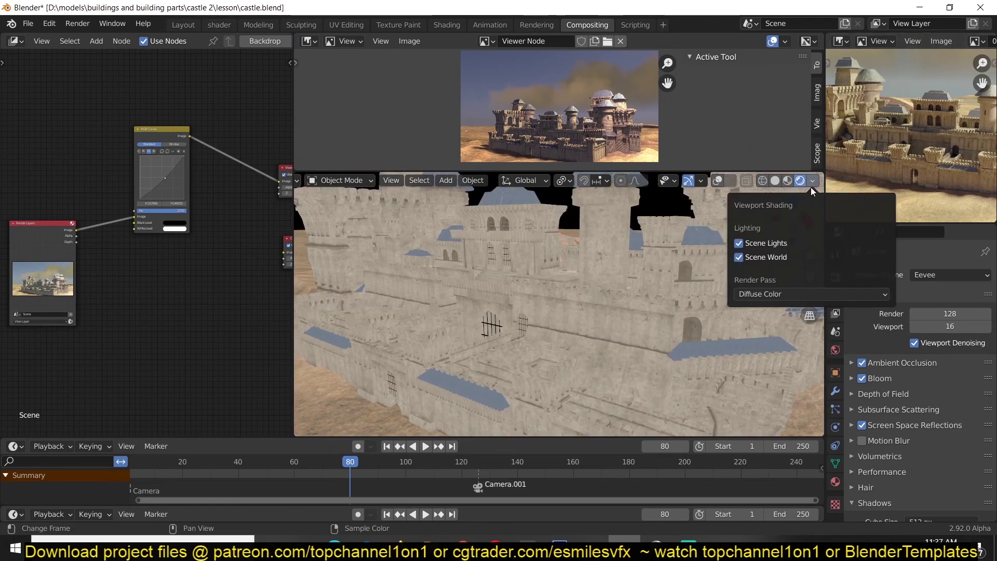
{"action": "left_click", "coordinate": [767, 293]}
{"action": "left_click", "coordinate": [634, 329]}
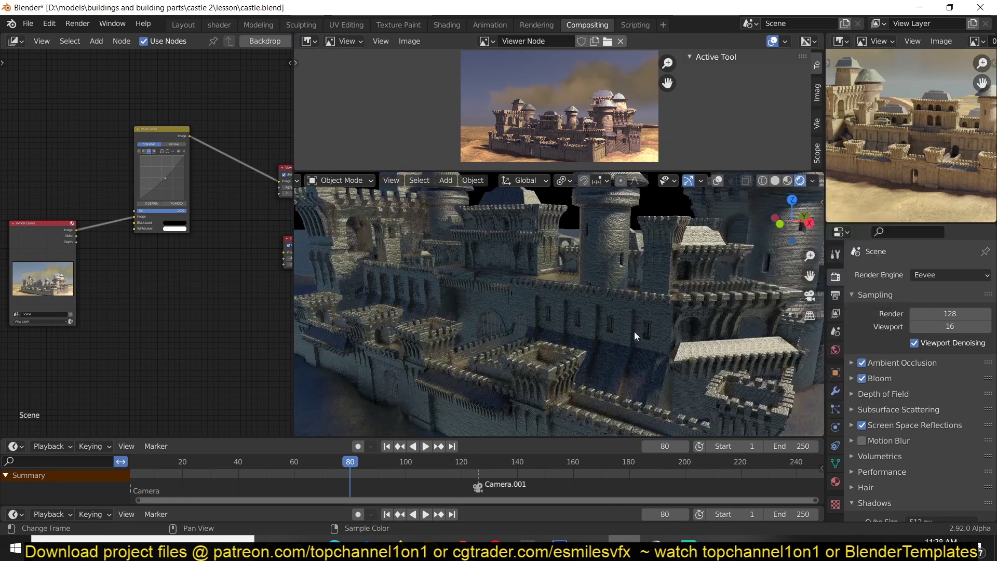
{"action": "middle_click_drag", "start_coordinate": [659, 311], "coordinate": [600, 335]}
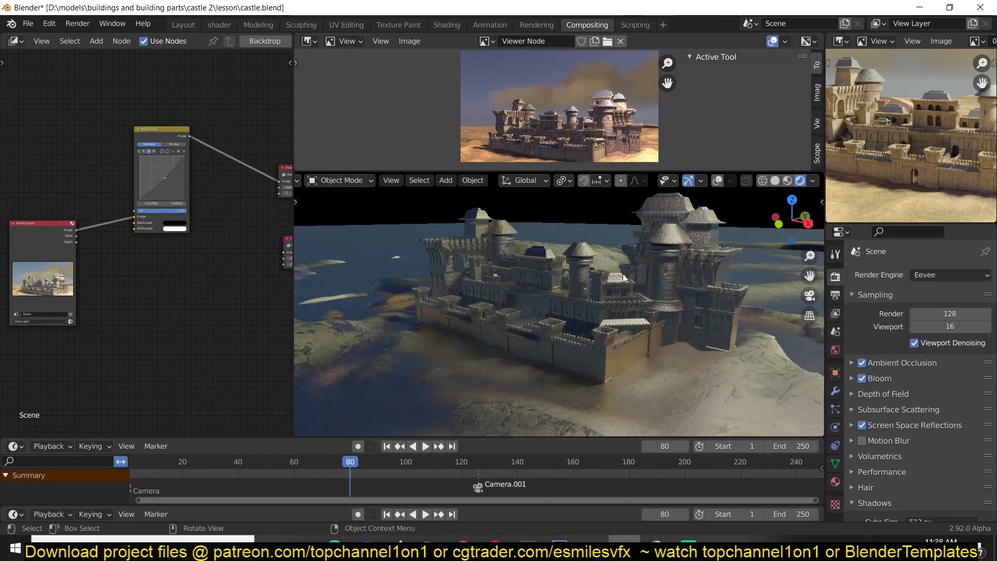
{"action": "scroll", "coordinate": [713, 238], "scroll_direction": "up", "scroll_amount": 5}
{"action": "middle_click_drag", "start_coordinate": [714, 238], "coordinate": [722, 225]}
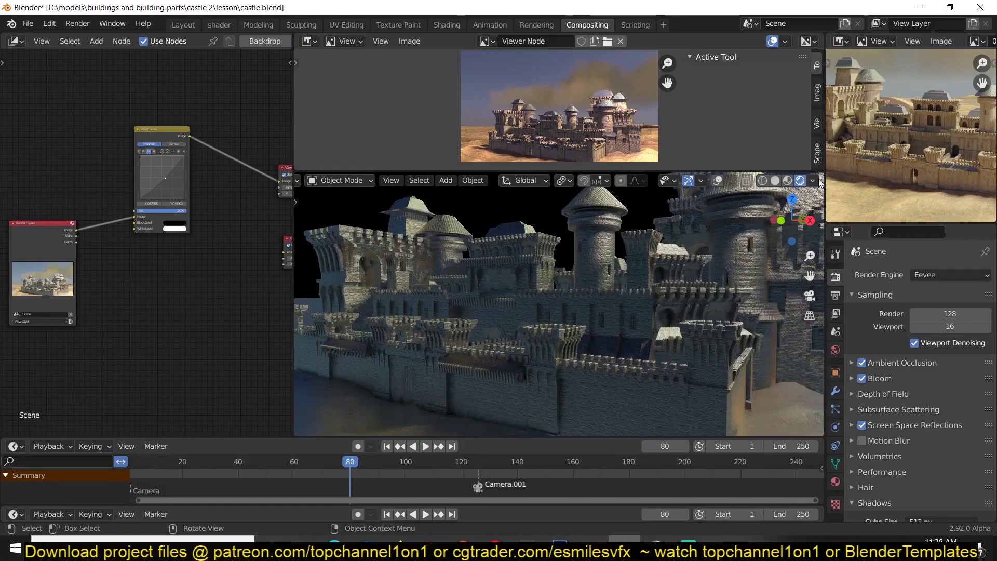
Move the Render Layers node farther away from the RGB Curves node in the compositor.
{"action": "left_click", "coordinate": [812, 180]}
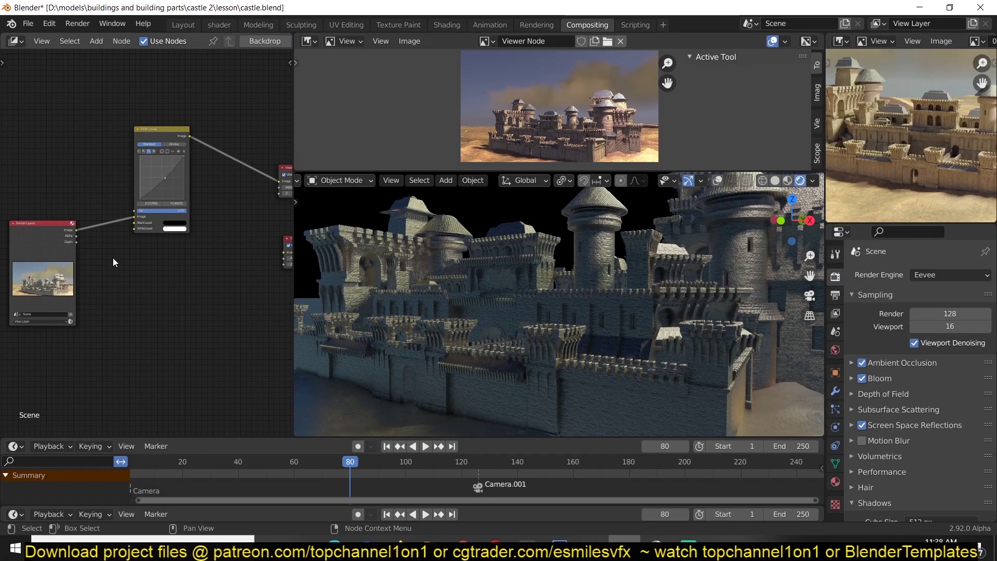
{"action": "mouse_move", "coordinate": [116, 263]}
{"action": "middle_mouse_down"}
{"action": "mouse_move", "coordinate": [139, 258]}
{"action": "mouse_move", "coordinate": [118, 233]}
{"action": "middle_mouse_up"}
{"action": "left_click_drag", "start_coordinate": [119, 233], "coordinate": [65, 216]}
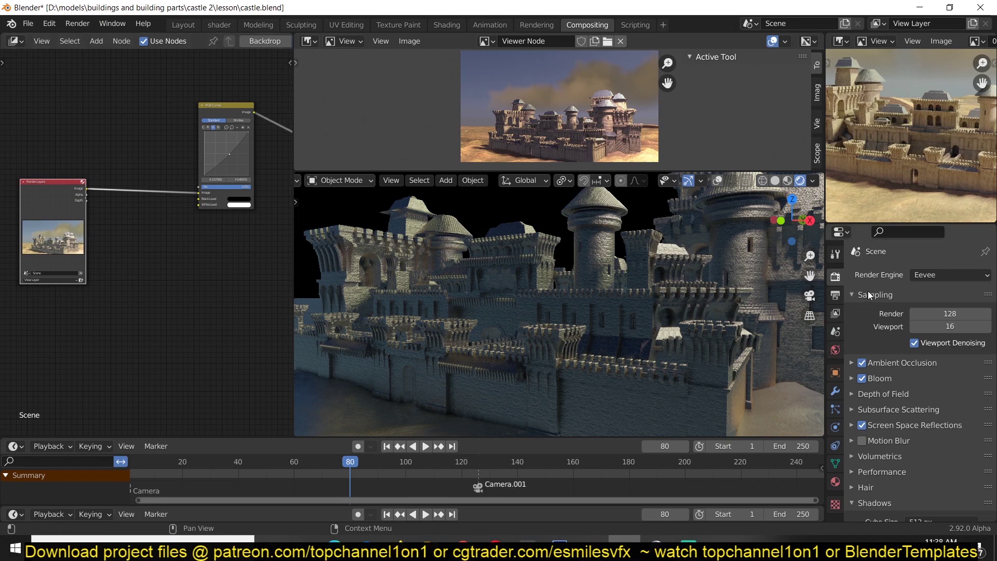
Enable the Diffuse Light pass in the view layer settings so the Render Layers node offers it as an output.
{"action": "left_click", "coordinate": [836, 314]}
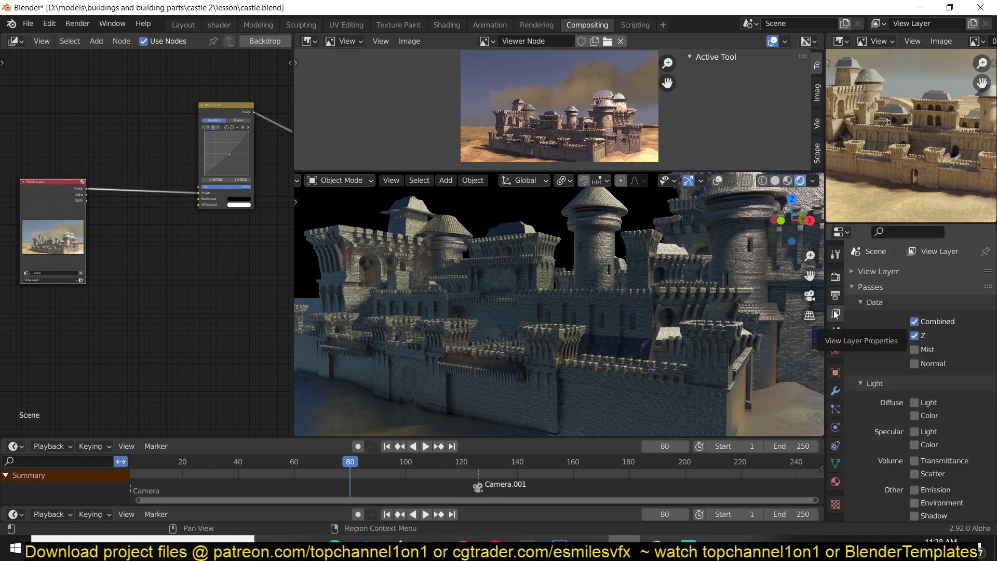
{"action": "scroll", "coordinate": [892, 306], "scroll_direction": "down", "scroll_amount": 3}
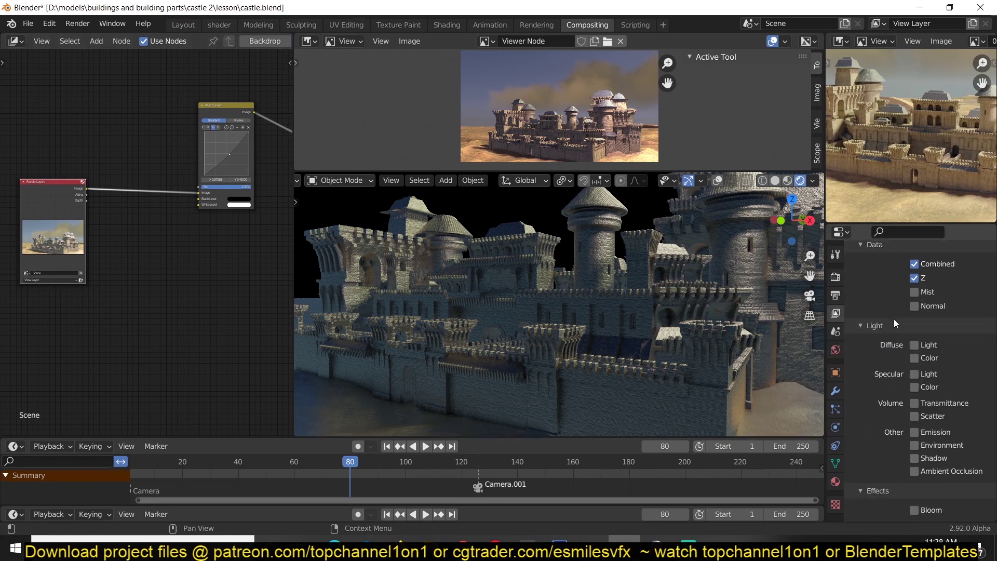
{"action": "left_click", "coordinate": [812, 180]}
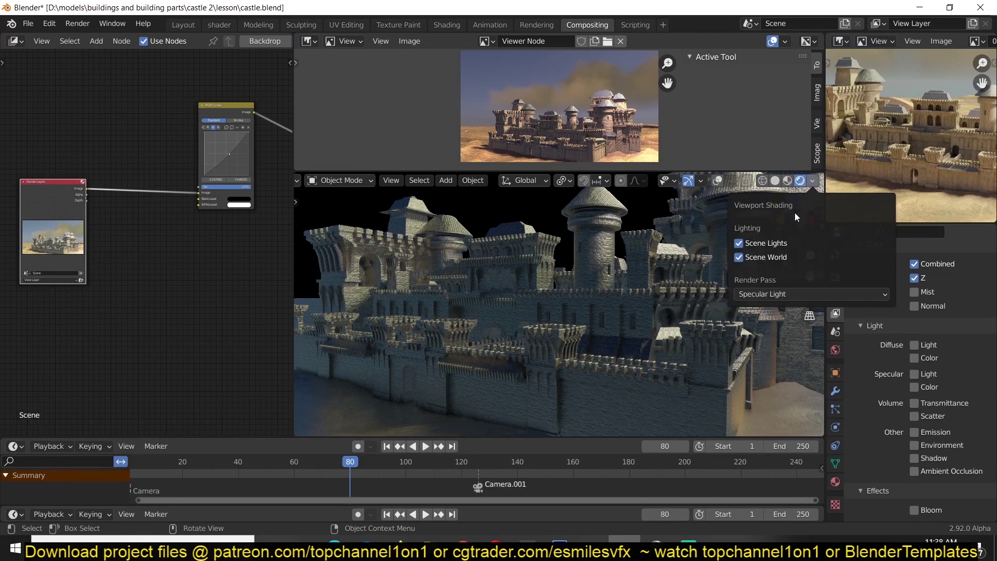
{"action": "left_click", "coordinate": [775, 295]}
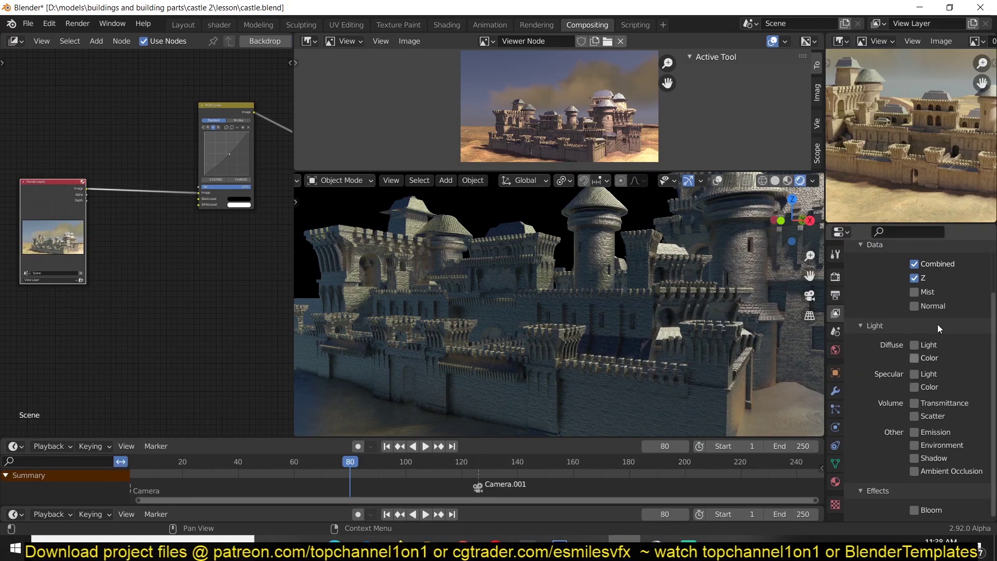
{"action": "left_click", "coordinate": [914, 345]}
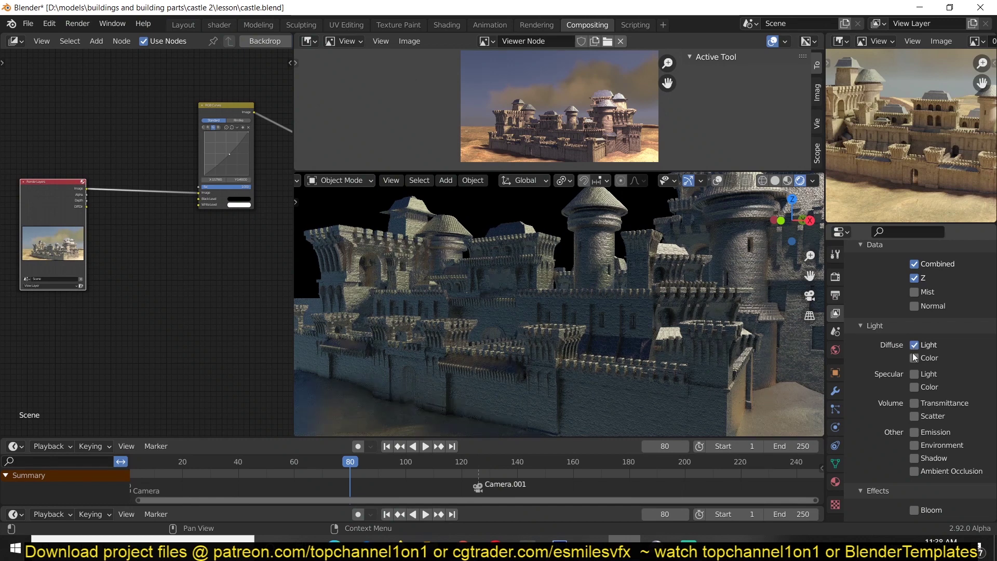
{"action": "scroll", "coordinate": [124, 240], "scroll_direction": "up", "scroll_amount": 4}
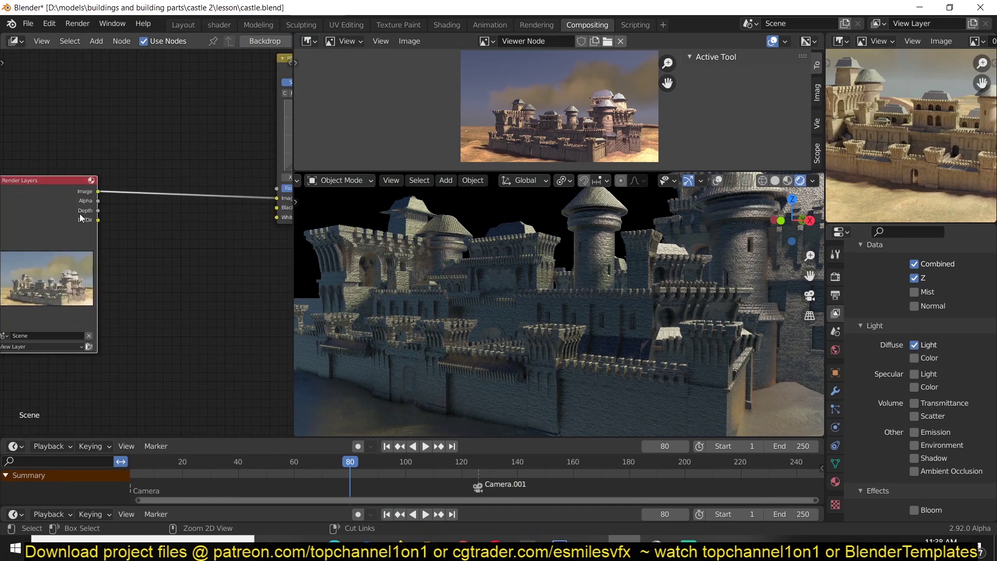
Preview the Render Layers node's DiffDir output in the Viewer, and disable the Diffuse Light pass for the view layer.
{"action": "left_click", "coordinate": [79, 214], "text": "ctrl+shift"}
{"action": "left_click", "coordinate": [79, 214], "text": "ctrl+shift"}
{"action": "left_click", "coordinate": [79, 213], "text": "ctrl+shift"}
{"action": "left_click", "coordinate": [80, 214], "text": "ctrl+shift"}
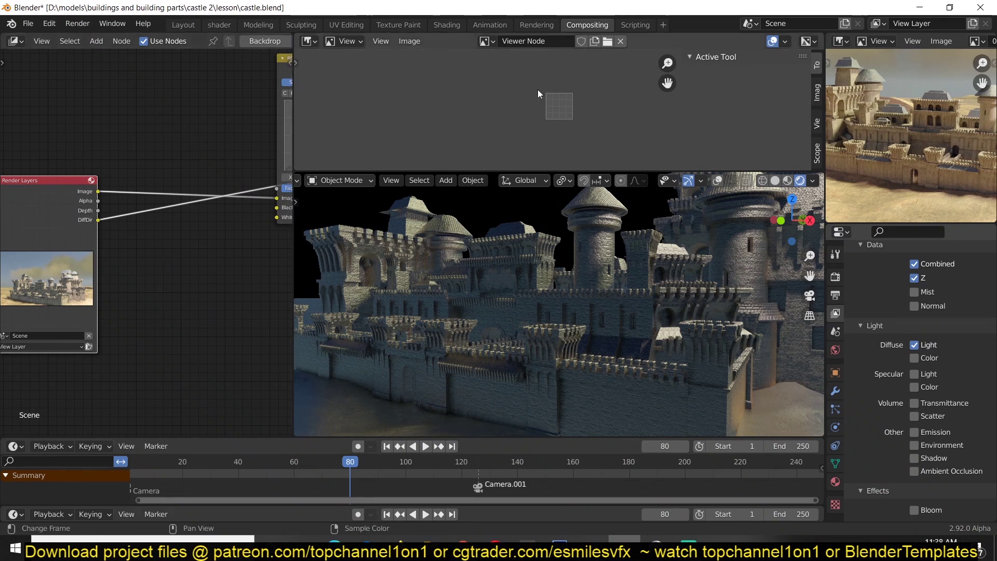
{"action": "middle_click_drag", "start_coordinate": [44, 211], "coordinate": [60, 209]}
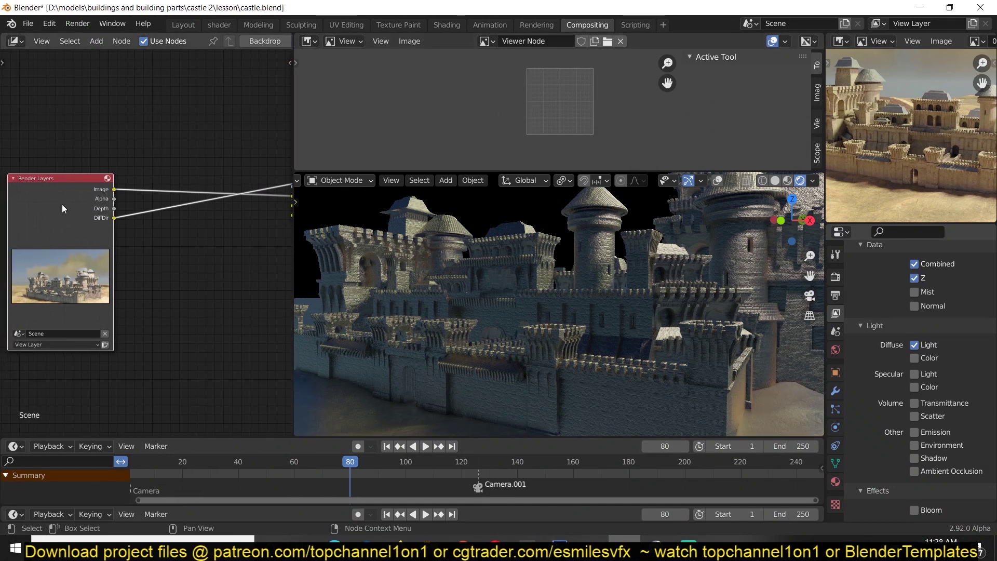
{"action": "left_click", "coordinate": [914, 345]}
Set the viewport's render pass to Volume Transmittance and examine the smoke over the castle.
{"action": "left_click", "coordinate": [813, 180]}
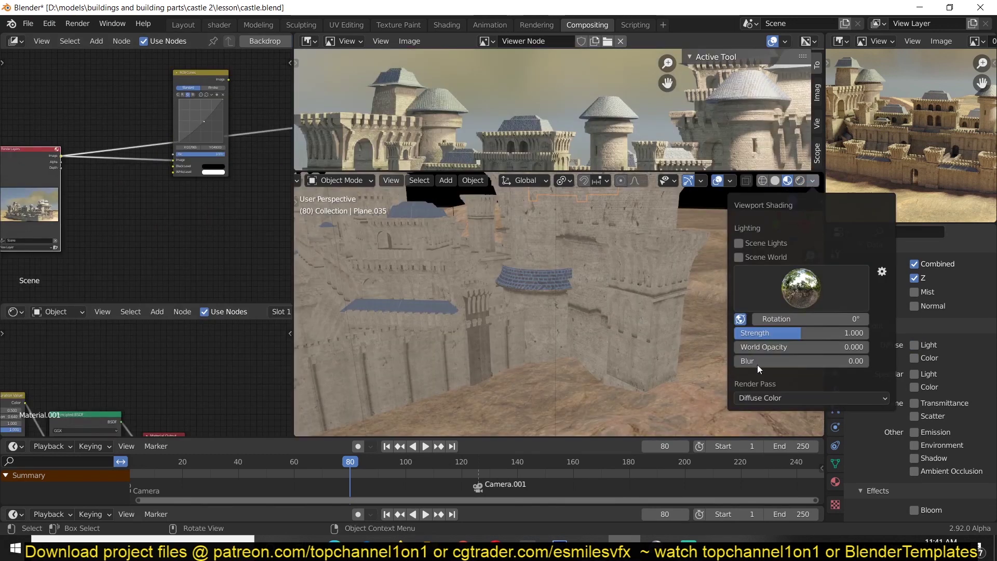
{"action": "left_click", "coordinate": [761, 397]}
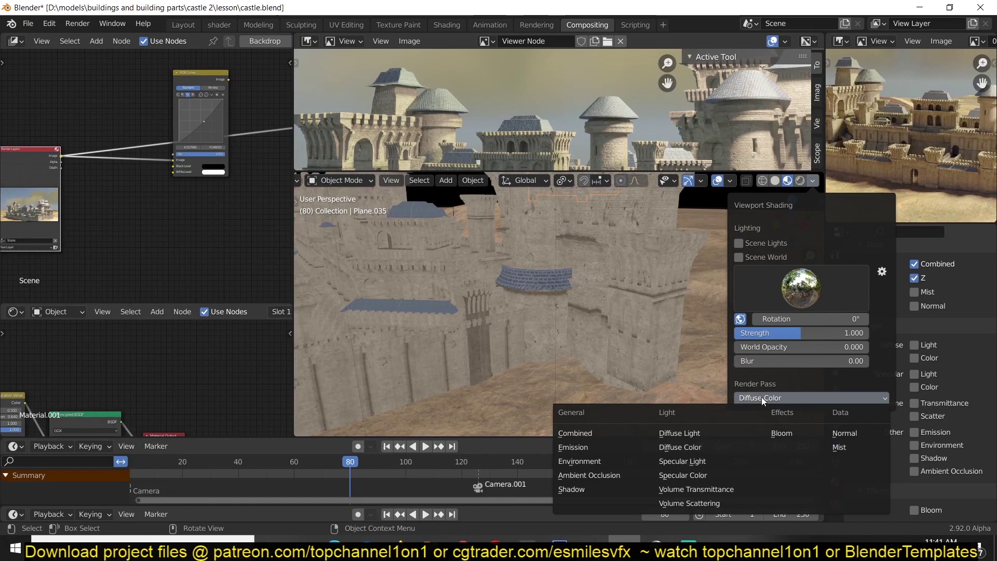
{"action": "left_click", "coordinate": [677, 459]}
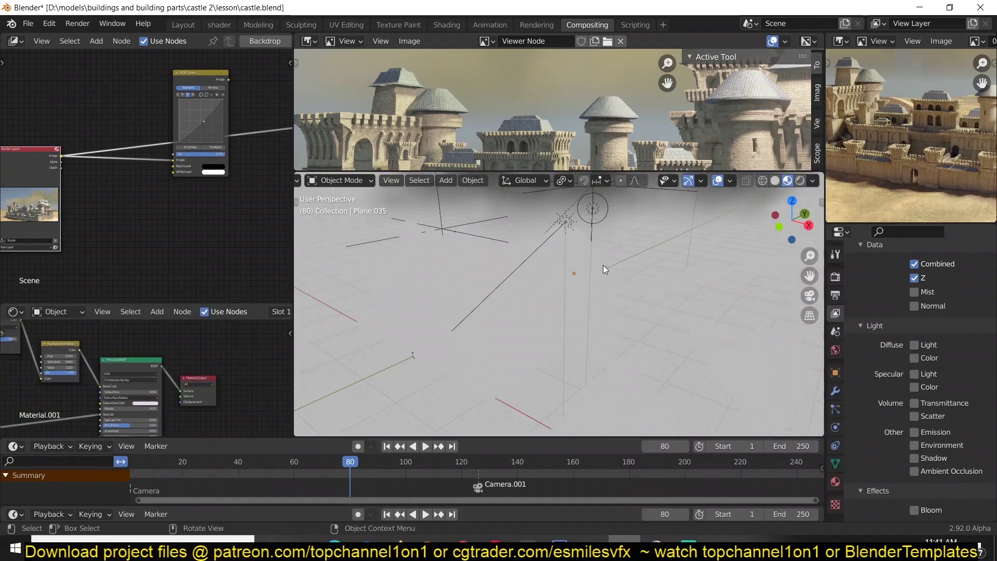
{"action": "mouse_move", "coordinate": [603, 265]}
{"action": "middle_mouse_down"}
{"action": "mouse_move", "coordinate": [589, 256]}
{"action": "mouse_move", "coordinate": [555, 133]}
{"action": "middle_mouse_up"}
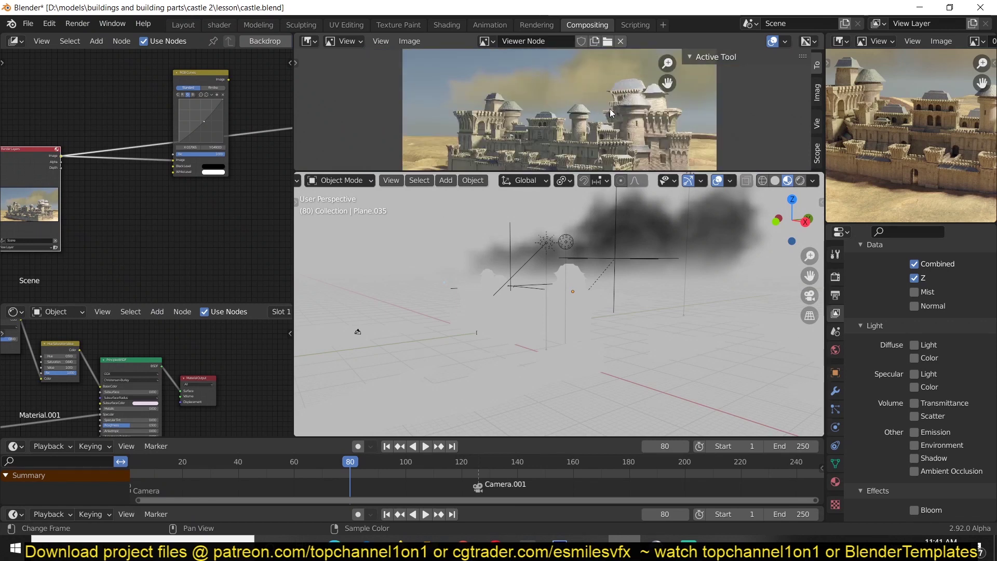
Return the viewport's render pass to Combined and switch the viewport to Rendered shading.
{"action": "left_click", "coordinate": [813, 180]}
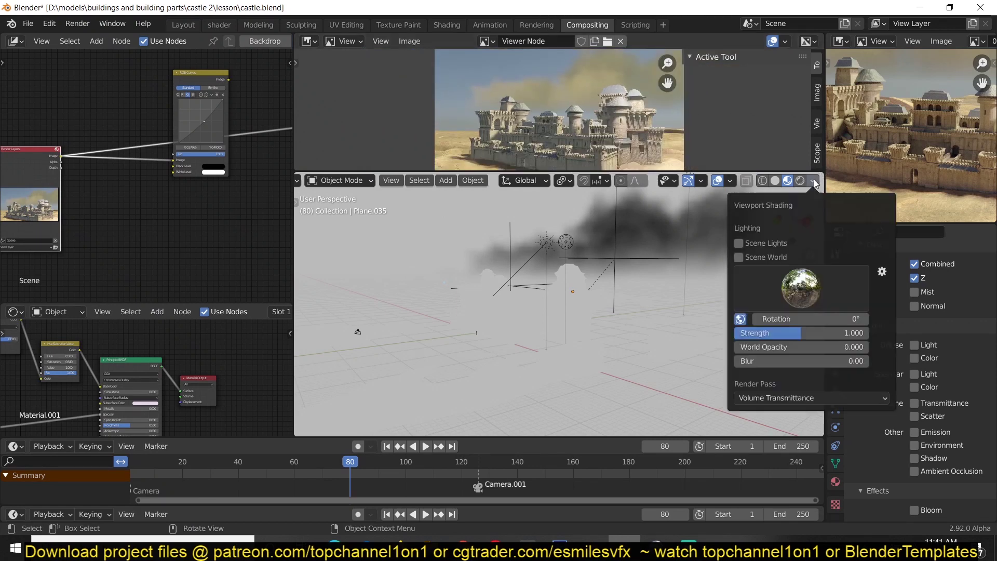
{"action": "left_click", "coordinate": [751, 398]}
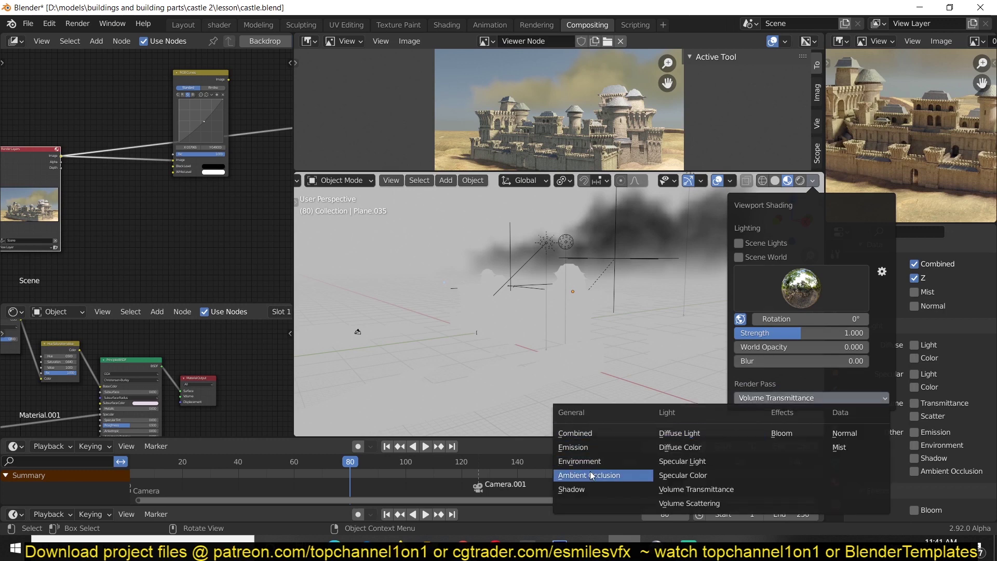
{"action": "left_click", "coordinate": [582, 433]}
{"action": "middle_click_drag", "start_coordinate": [577, 289], "coordinate": [593, 287]}
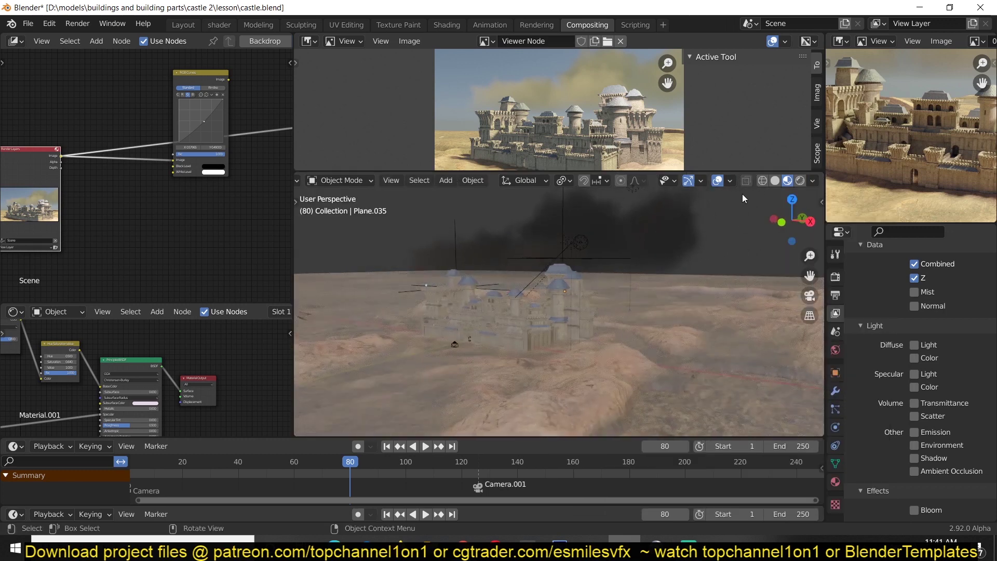
{"action": "left_click", "coordinate": [800, 180]}
Select the smoke Volume object behind the castle and move it to a new position in the scene.
{"action": "left_click", "coordinate": [547, 326]}
{"action": "middle_click_drag", "start_coordinate": [548, 326], "coordinate": [562, 316]}
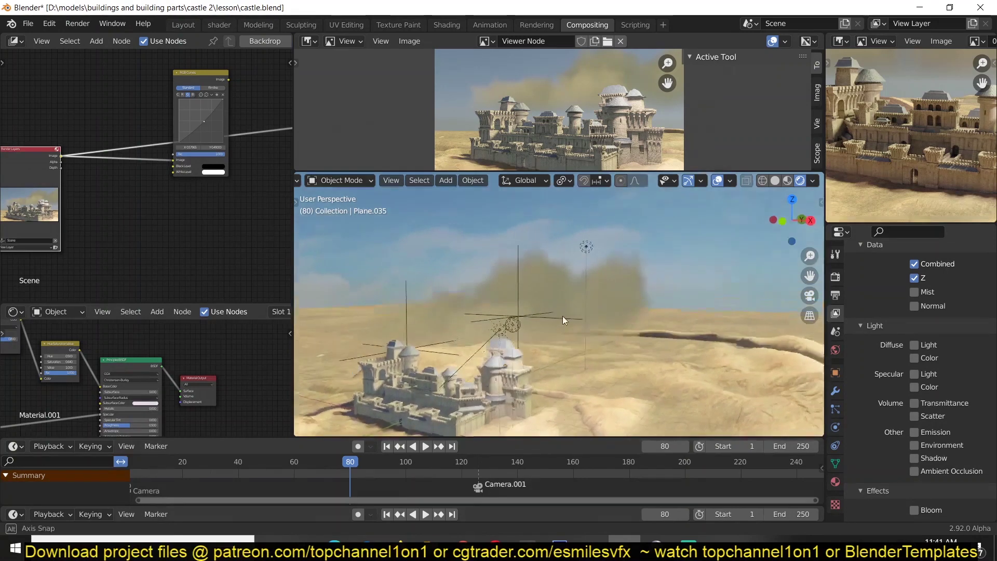
{"action": "middle_click_drag", "start_coordinate": [619, 298], "coordinate": [657, 292]}
{"action": "key", "text": "g"}
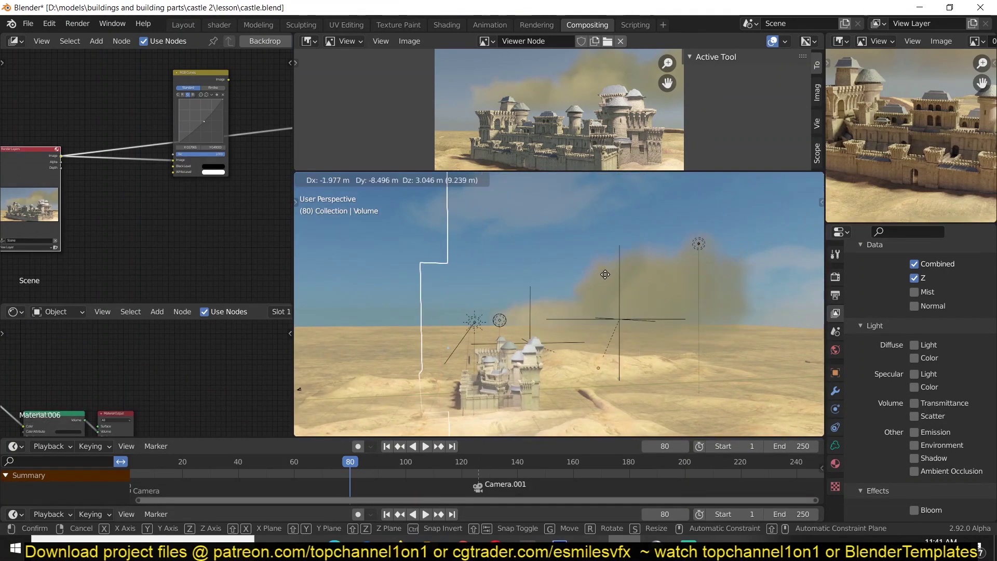
{"action": "left_click", "coordinate": [570, 274]}
{"action": "middle_click_drag", "start_coordinate": [571, 274], "coordinate": [551, 279]}
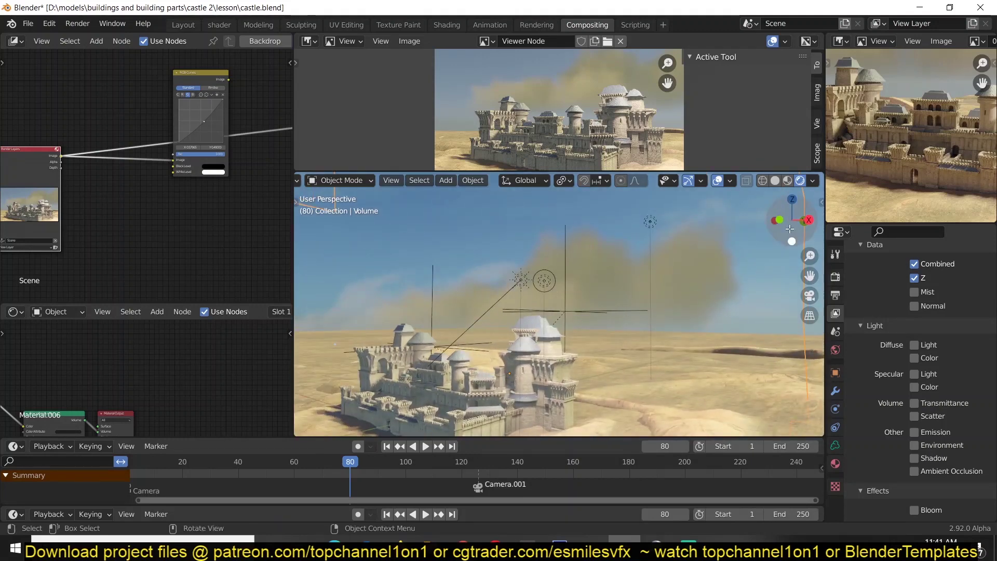
Set the viewport's render pass to Volume Transmittance and inspect the repositioned smoke from another angle.
{"action": "left_click", "coordinate": [813, 180]}
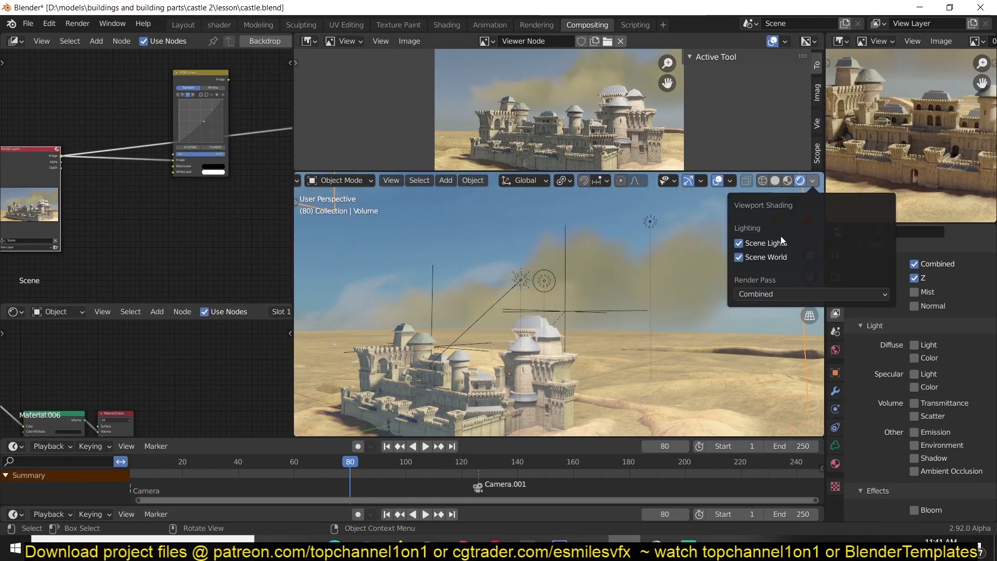
{"action": "left_click", "coordinate": [781, 293]}
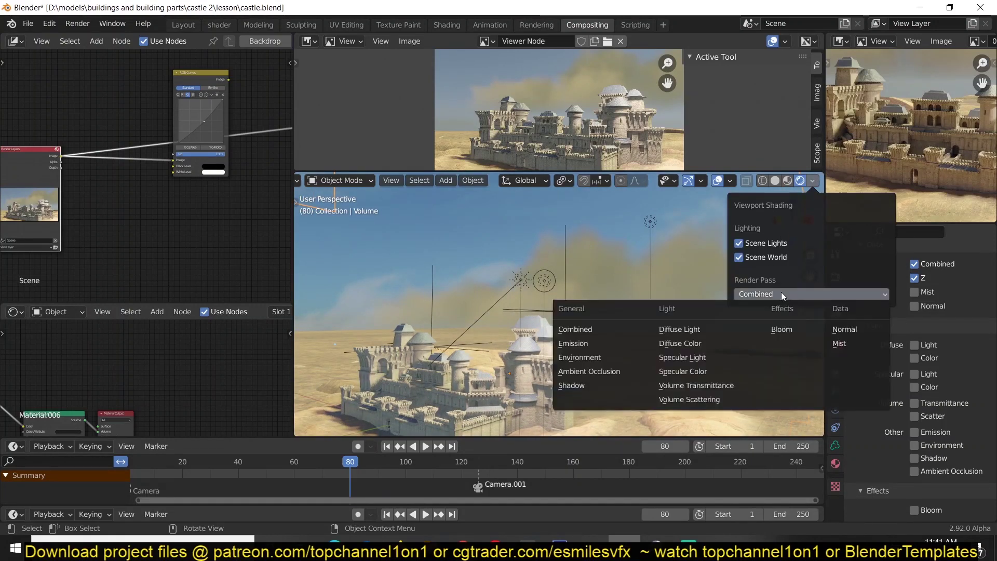
{"action": "left_click", "coordinate": [707, 385]}
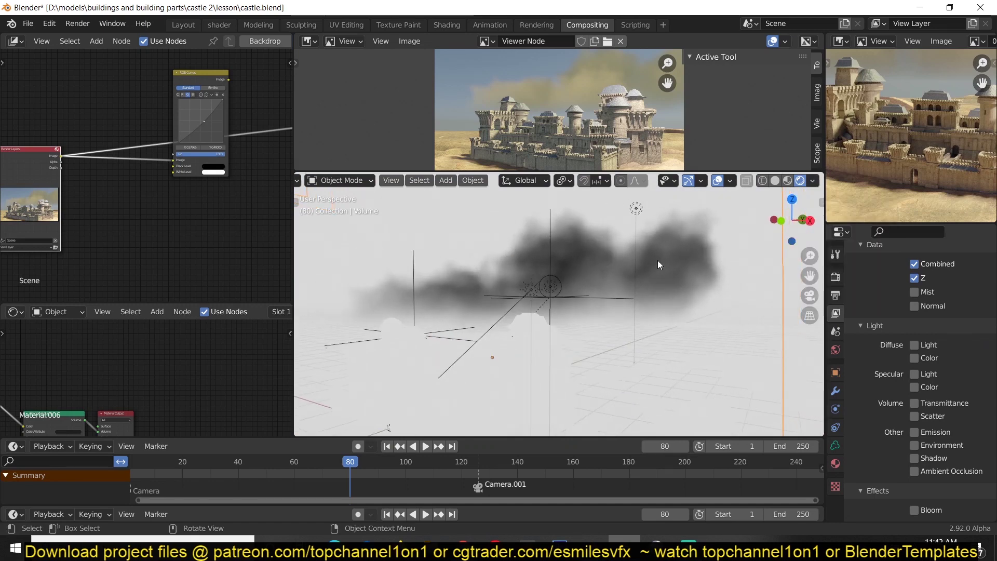
{"action": "mouse_move", "coordinate": [512, 262]}
{"action": "middle_mouse_down"}
{"action": "mouse_move", "coordinate": [407, 288]}
{"action": "mouse_move", "coordinate": [603, 281]}
{"action": "middle_mouse_up"}
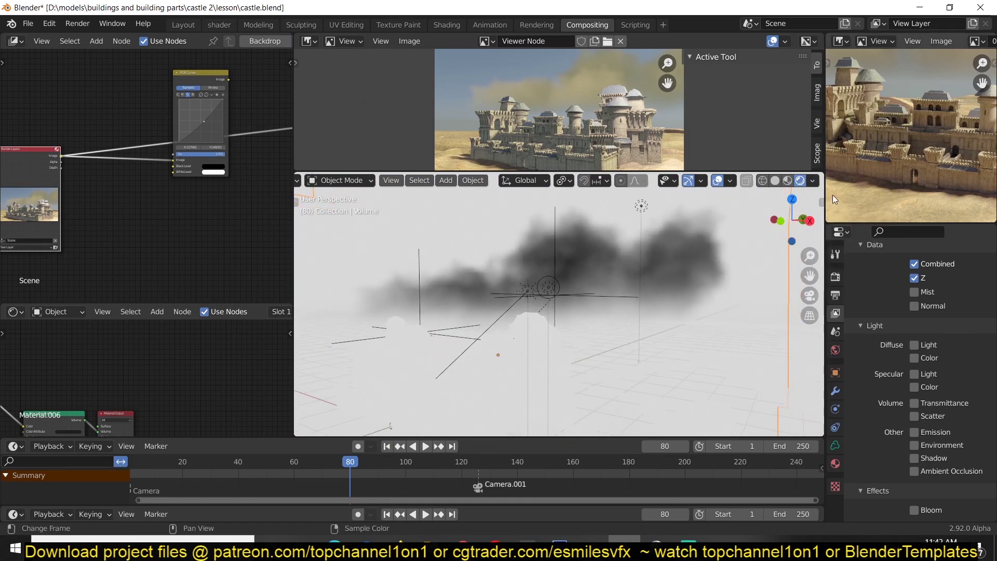
Set the viewport's render pass to Volume Scattering and inspect the smoke behind the castle.
{"action": "left_click", "coordinate": [813, 181]}
{"action": "left_click", "coordinate": [768, 291]}
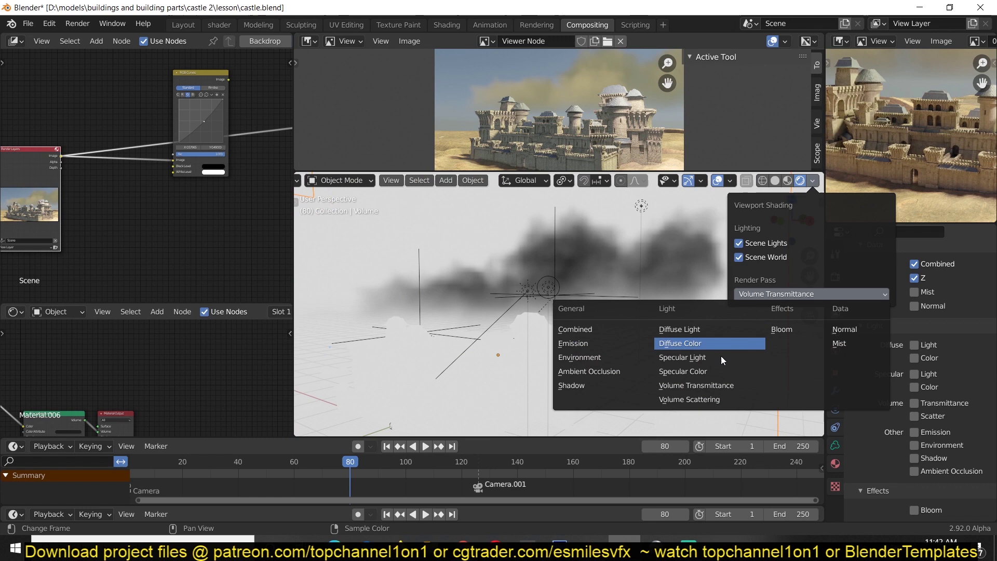
{"action": "left_click", "coordinate": [706, 398]}
{"action": "middle_click_drag", "start_coordinate": [679, 305], "coordinate": [638, 294]}
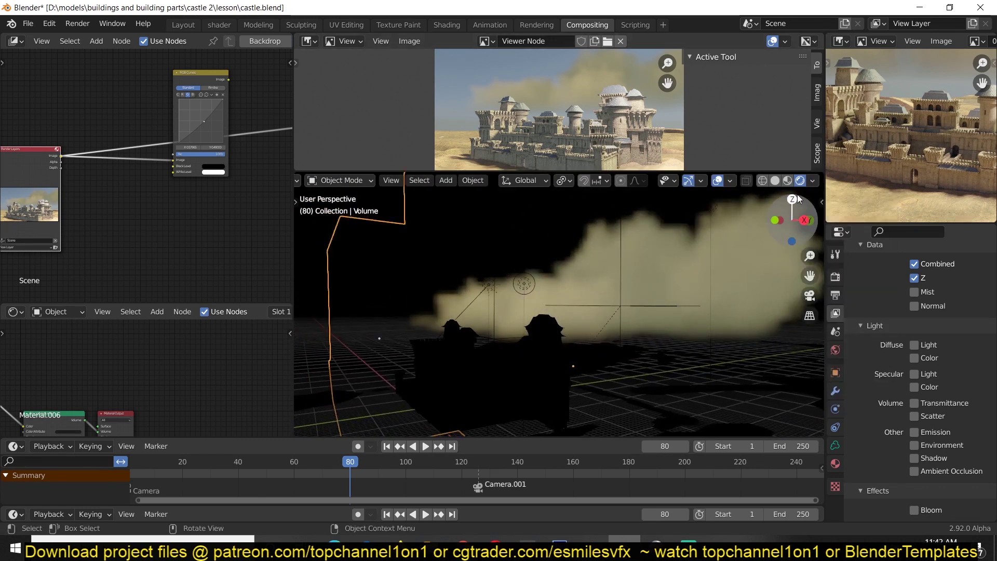
Set the viewport's render pass to Bloom and examine the glow on the castle and dunes from several angles.
{"action": "left_click", "coordinate": [814, 180]}
{"action": "left_click", "coordinate": [775, 293]}
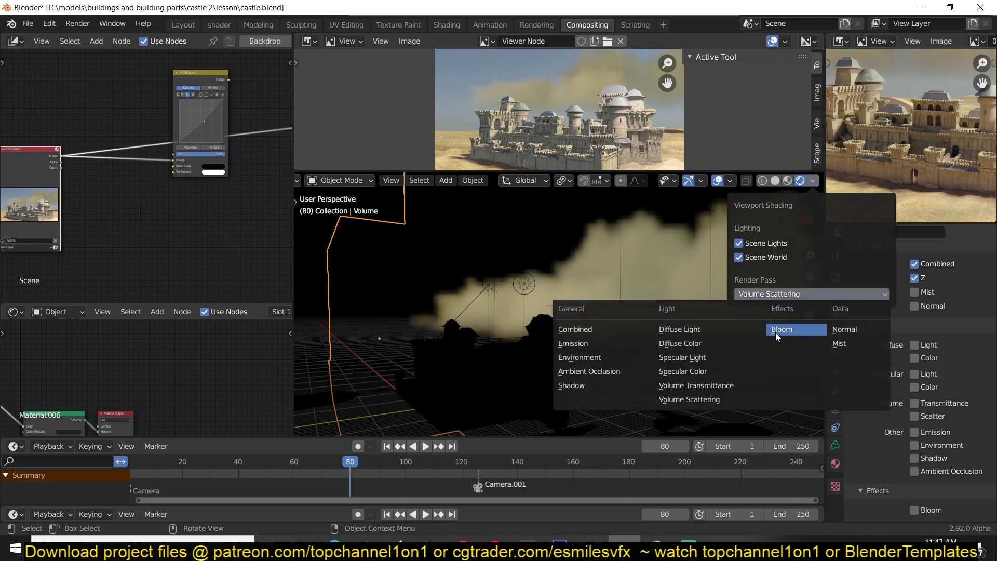
{"action": "left_click", "coordinate": [780, 330]}
{"action": "middle_click_drag", "start_coordinate": [617, 336], "coordinate": [536, 333]}
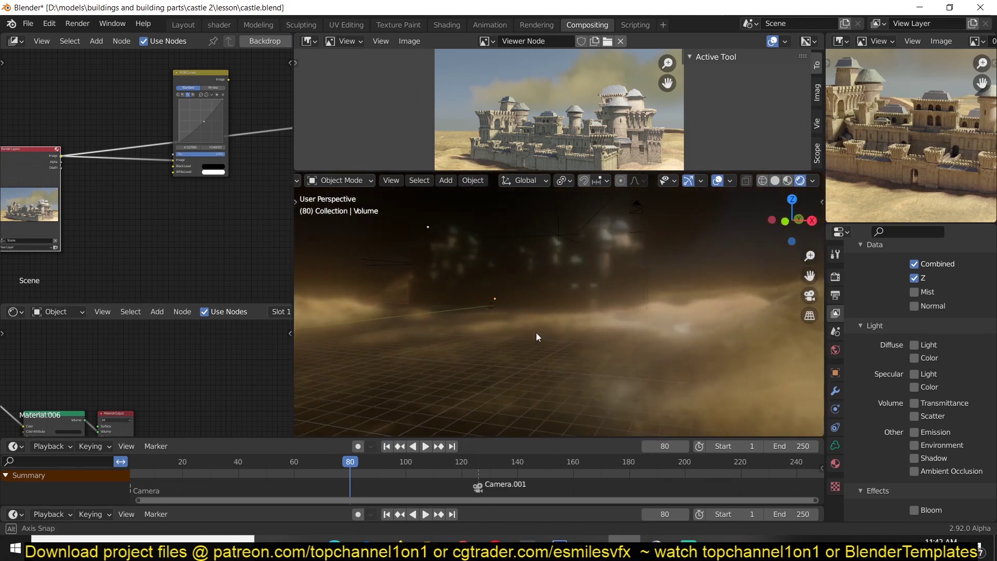
{"action": "middle_click_drag", "start_coordinate": [597, 294], "coordinate": [650, 284]}
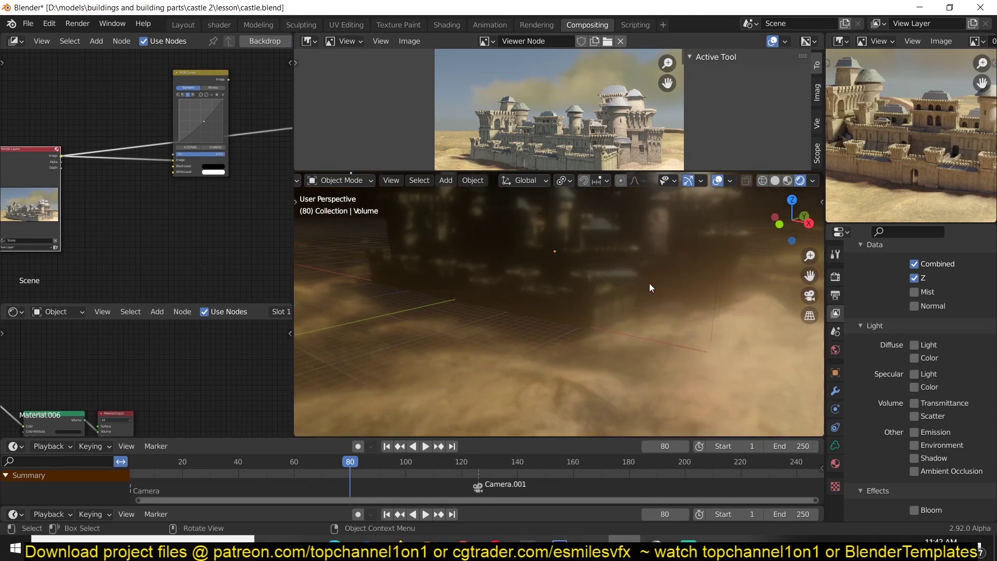
{"action": "middle_click_drag", "start_coordinate": [574, 269], "coordinate": [604, 274]}
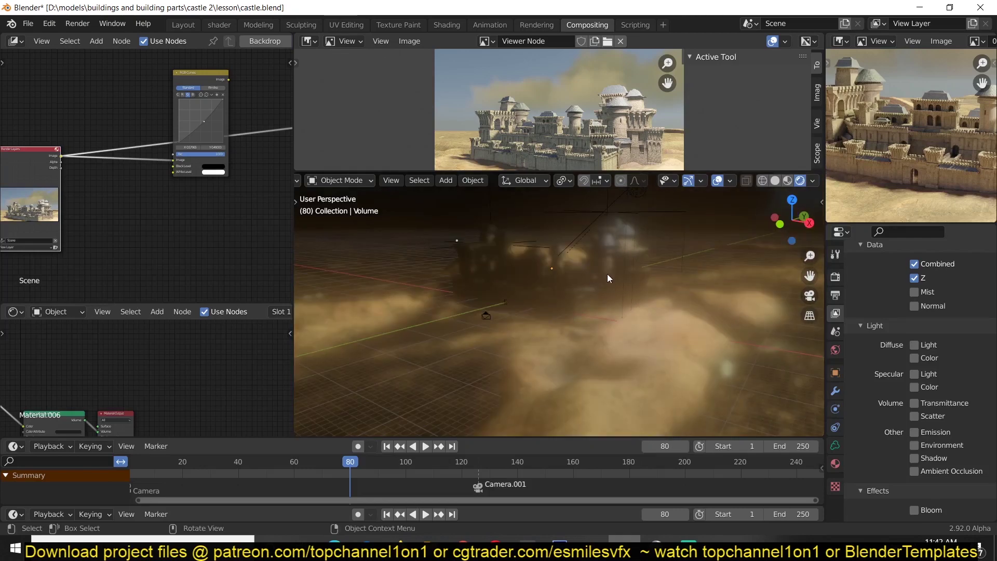
Set the viewport's render pass to Normal and examine the castle and terrain up close.
{"action": "left_click", "coordinate": [812, 181]}
{"action": "left_click", "coordinate": [789, 293]}
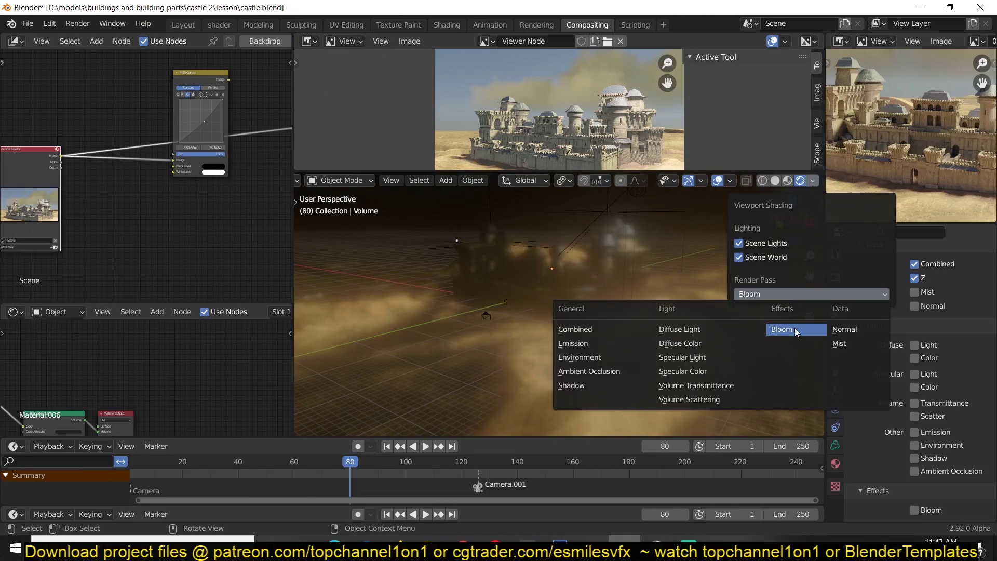
{"action": "left_click", "coordinate": [836, 329]}
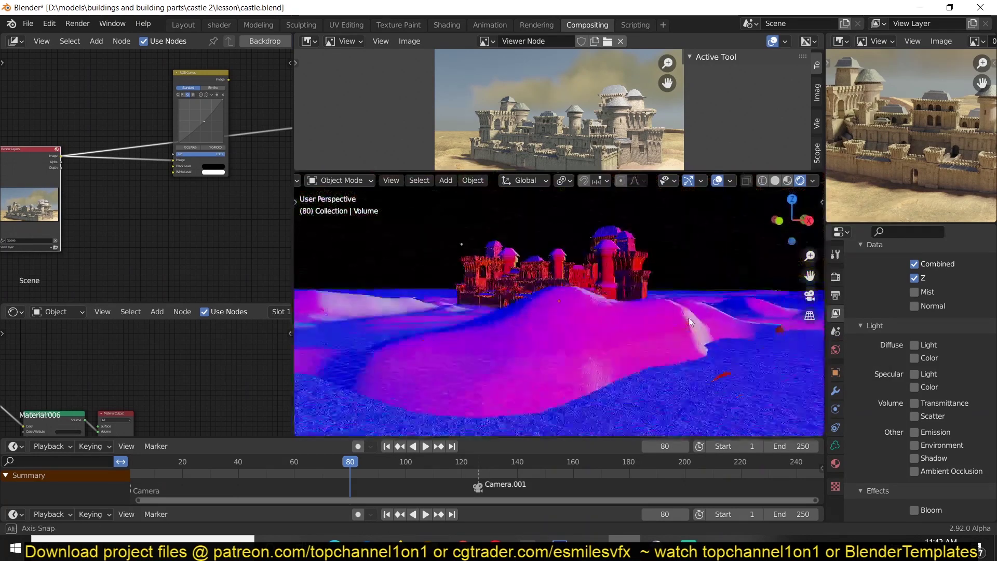
{"action": "scroll", "coordinate": [674, 271], "scroll_direction": "up", "scroll_amount": 2}
{"action": "middle_click_drag", "start_coordinate": [675, 266], "coordinate": [730, 260]}
Set the viewport's render pass to Mist and hide the viewport overlays to view the castle's depth fade.
{"action": "left_click", "coordinate": [817, 180]}
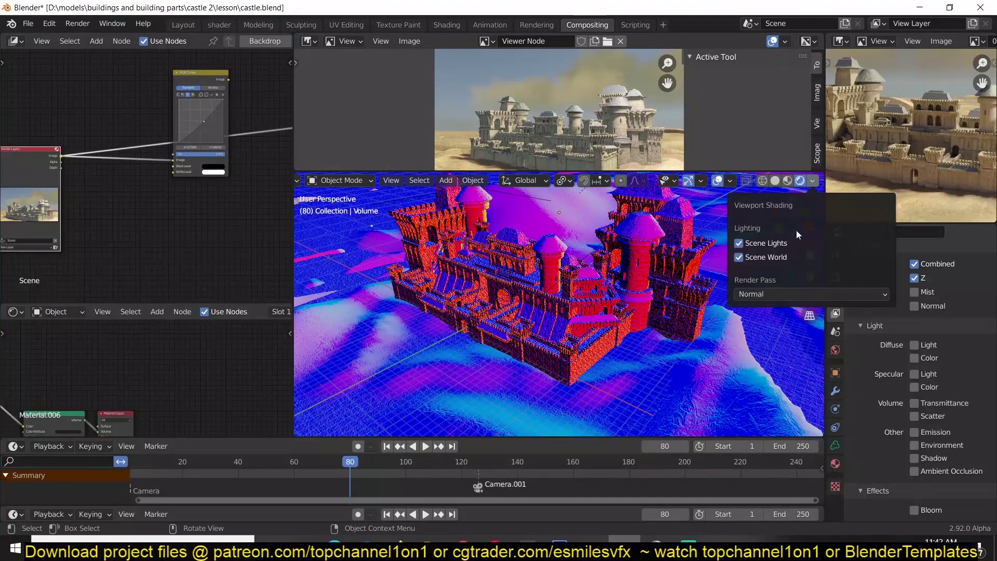
{"action": "left_click", "coordinate": [780, 294]}
{"action": "left_click", "coordinate": [842, 344]}
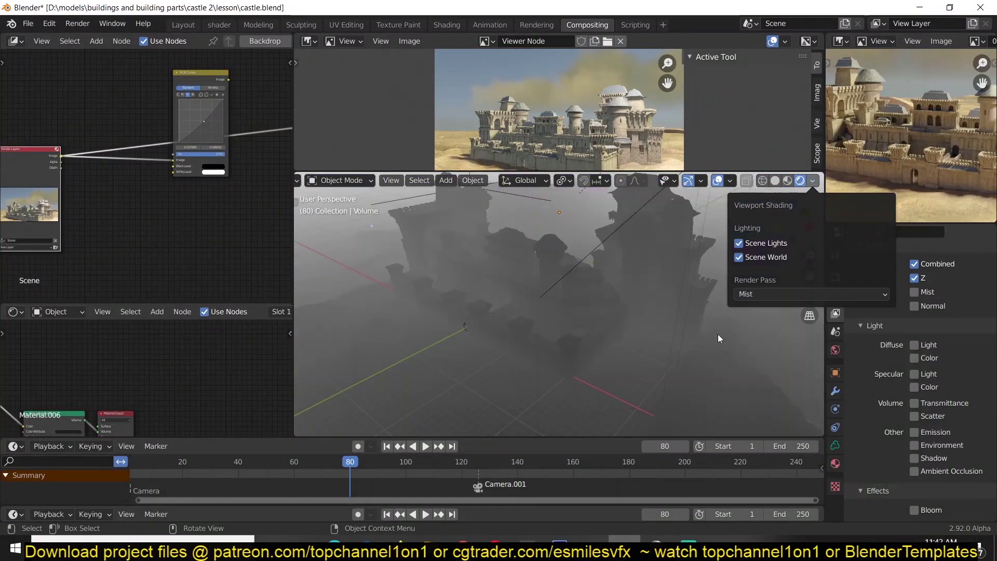
{"action": "left_click", "coordinate": [719, 180]}
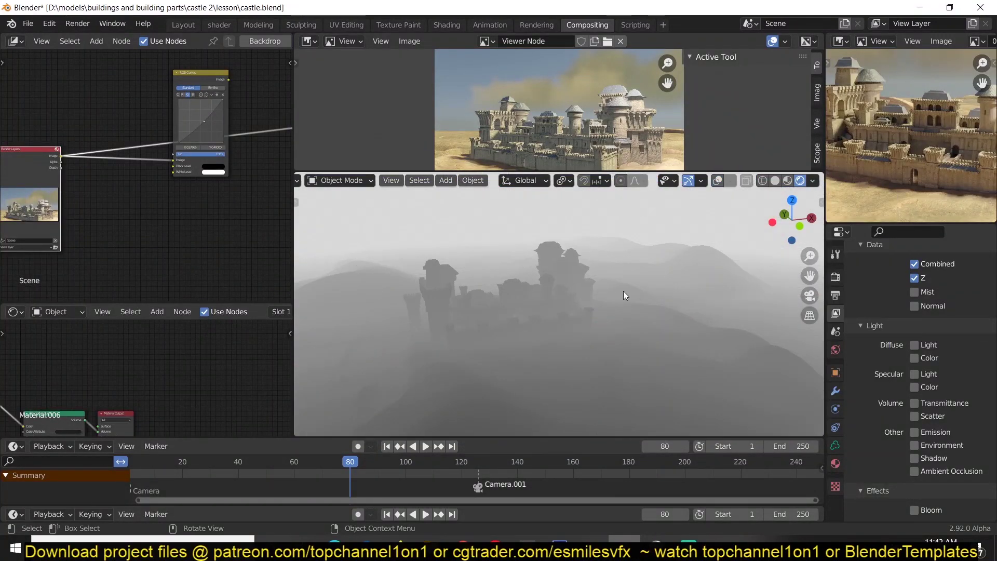
{"action": "middle_click_drag", "start_coordinate": [623, 291], "coordinate": [535, 292]}
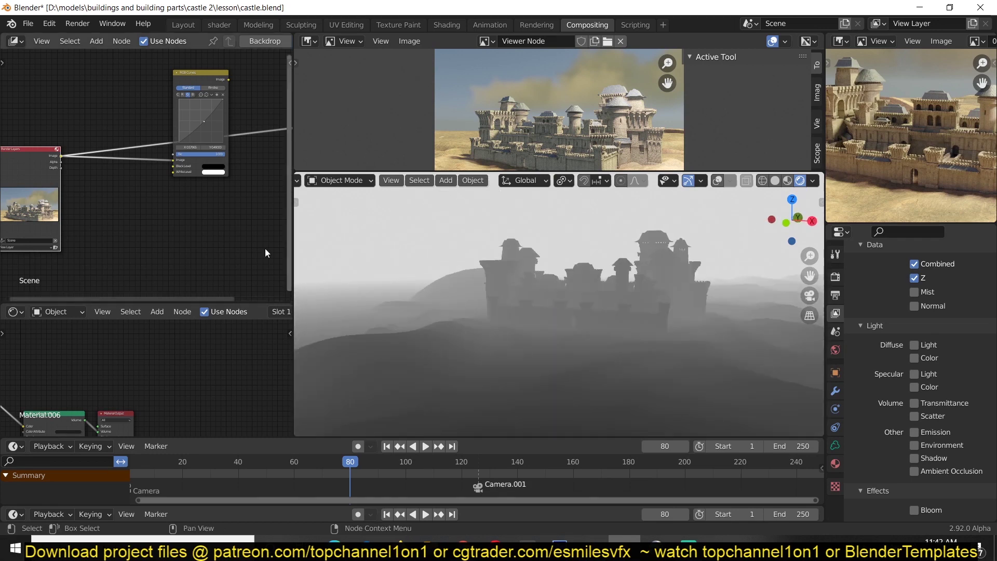
Frame the Render Layers node together with the RGB Curves node in the compositor.
{"action": "scroll", "coordinate": [229, 204], "scroll_direction": "down", "scroll_amount": 3}
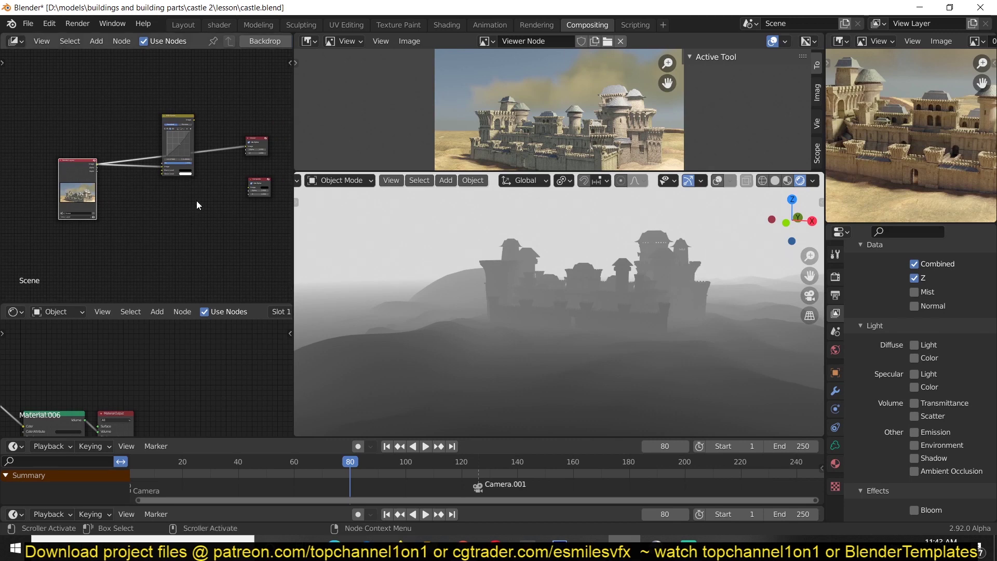
{"action": "scroll", "coordinate": [196, 200], "scroll_direction": "up", "scroll_amount": 1}
{"action": "middle_click_drag", "start_coordinate": [76, 161], "coordinate": [87, 141]}
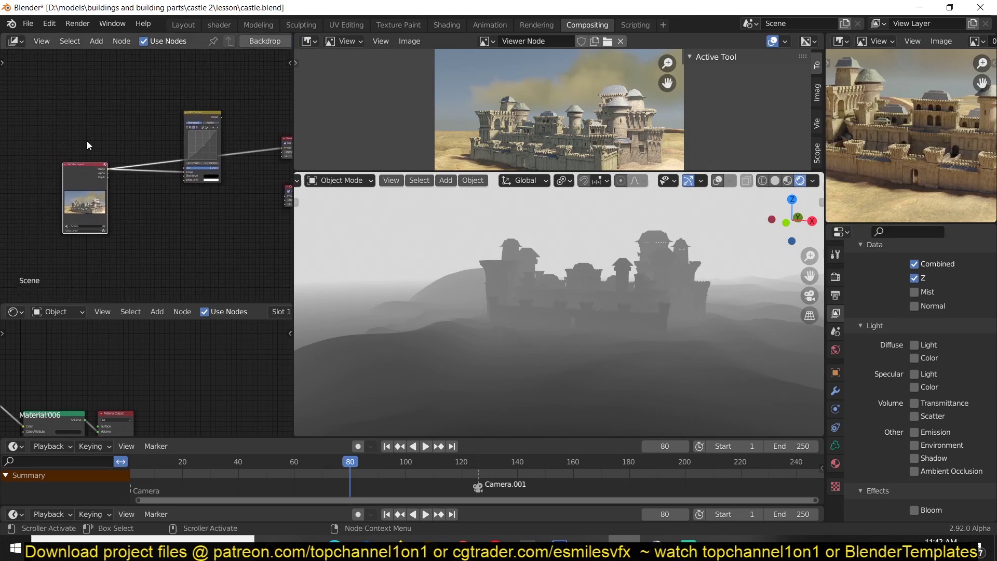
{"action": "scroll", "coordinate": [177, 192], "scroll_direction": "up", "scroll_amount": 1}
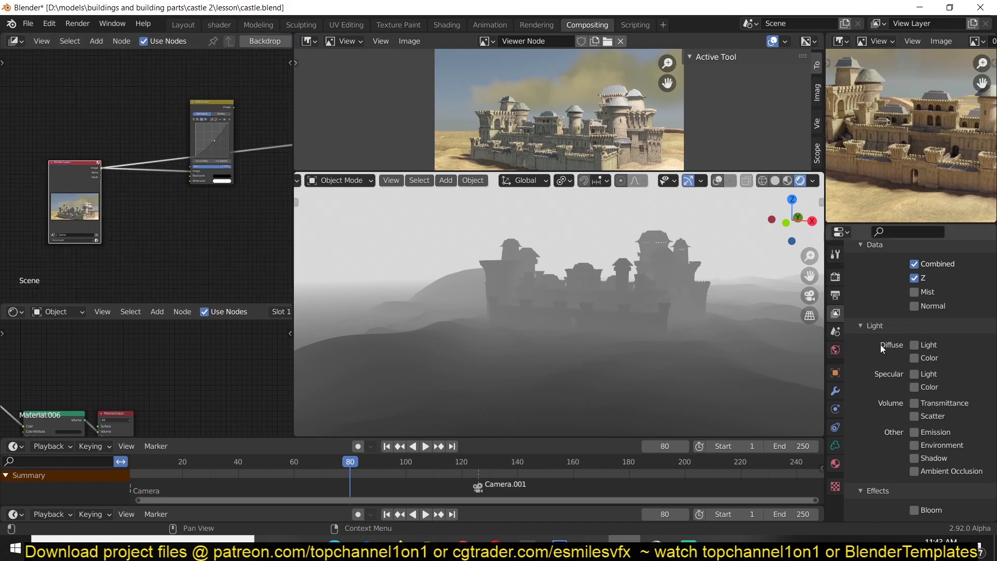